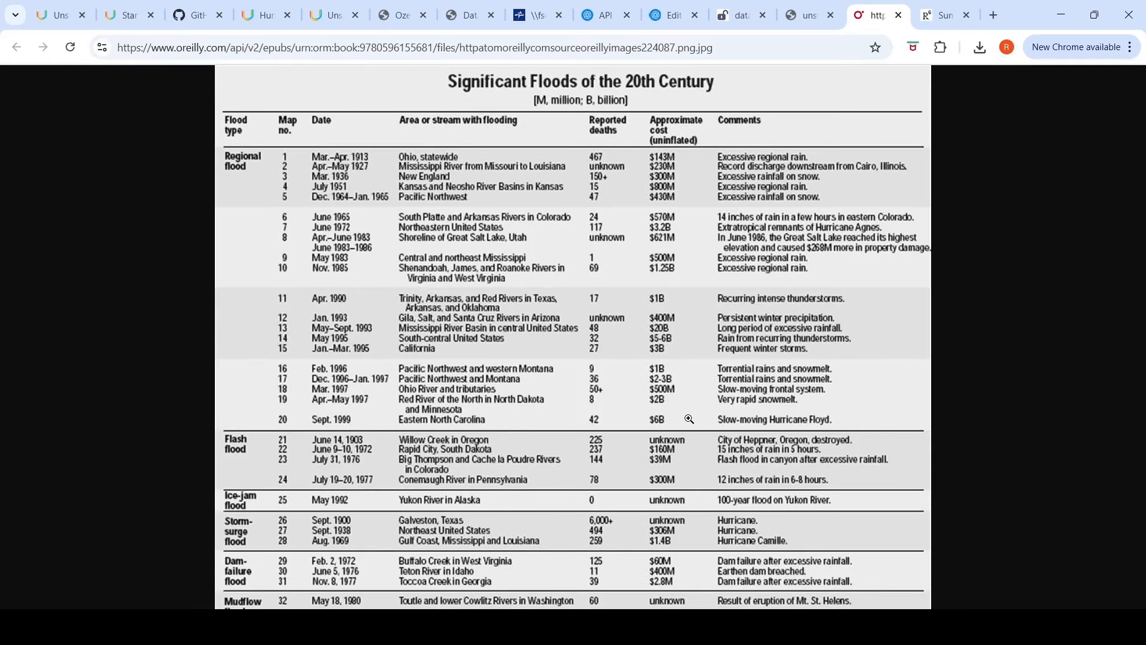
Step: Look over the open tabs with sample table documents and the Unstract homepage
click(942, 16)
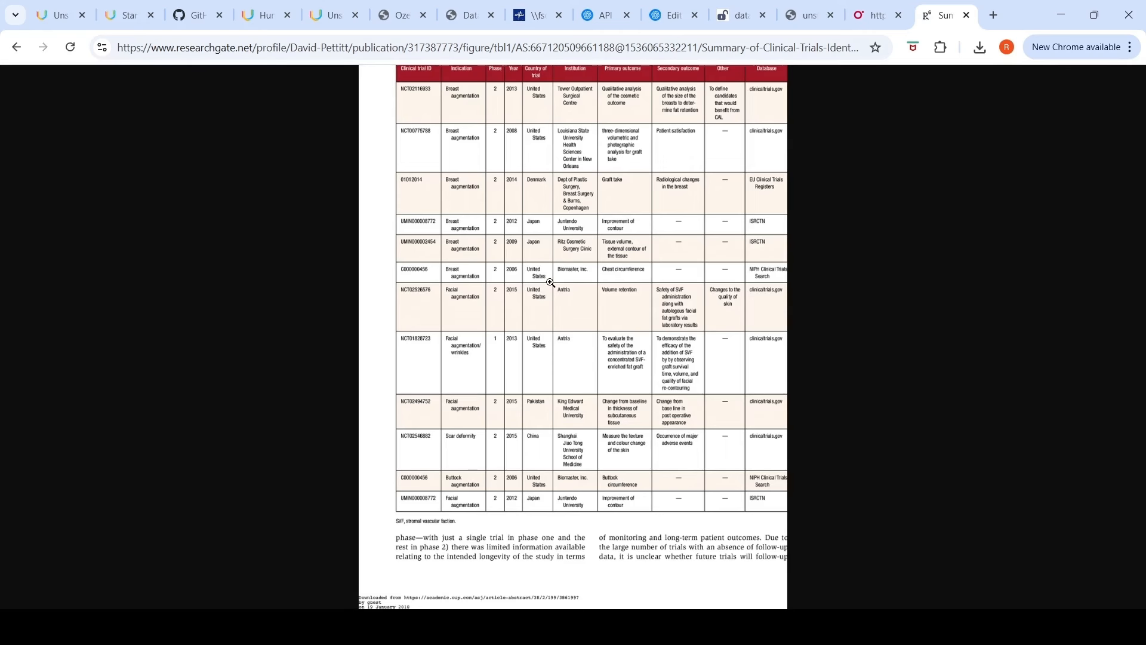
click(42, 19)
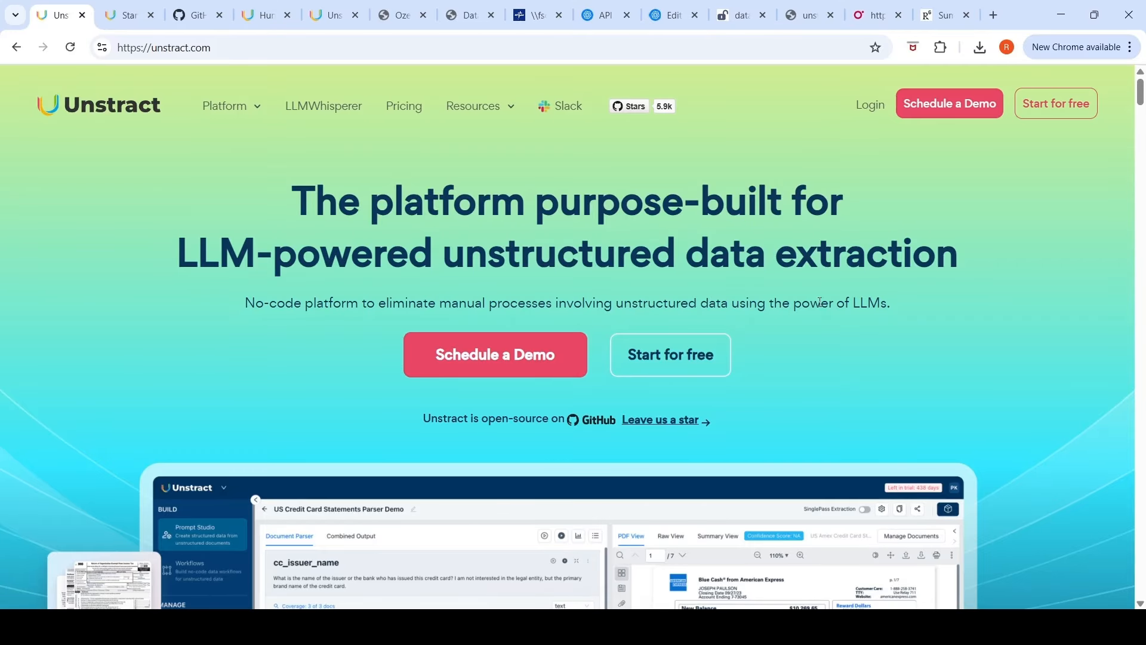
scroll(819, 302, down, 15)
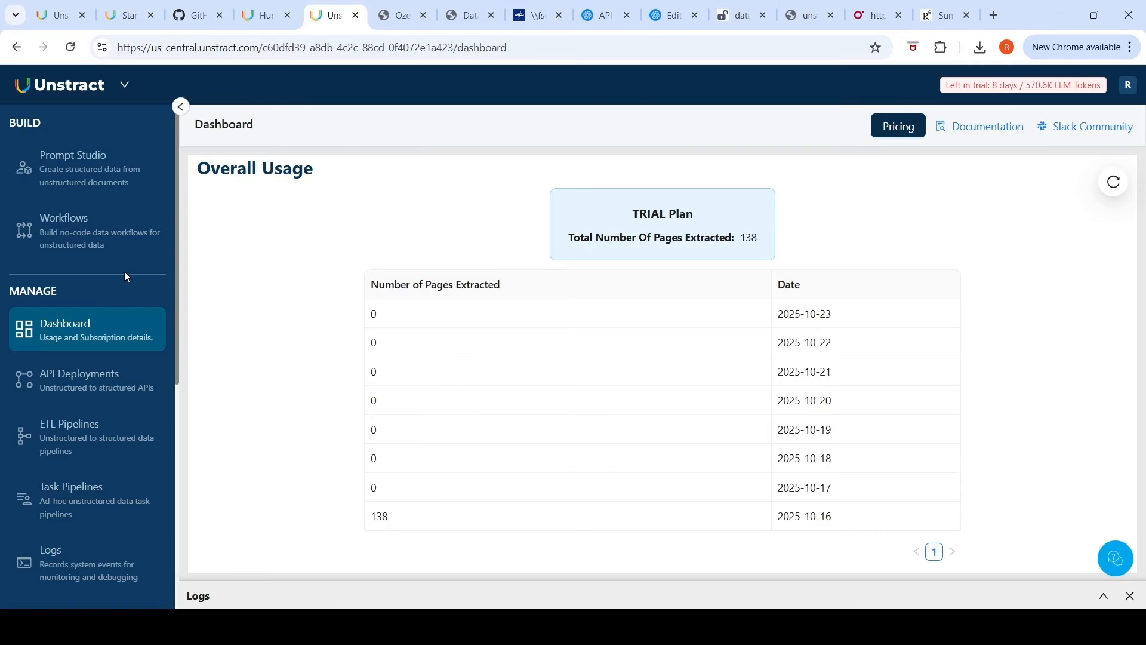
Step: Open the LLM settings and start a new LLM profile with the OpenAI adapter
scroll(123, 295, down, 5)
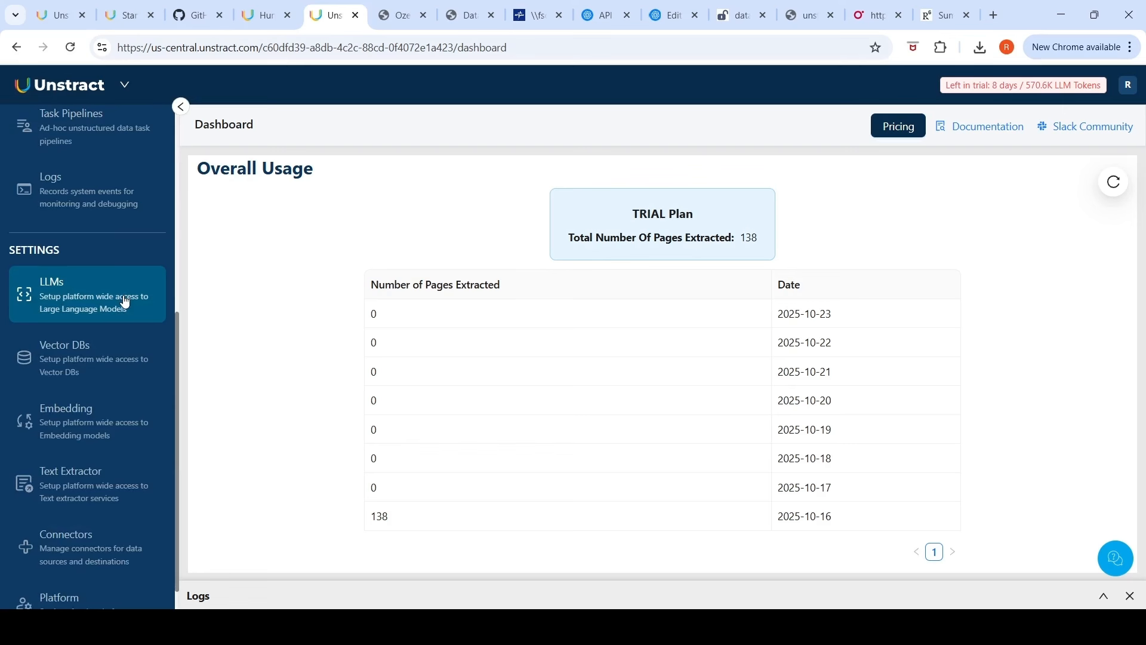
click(125, 301)
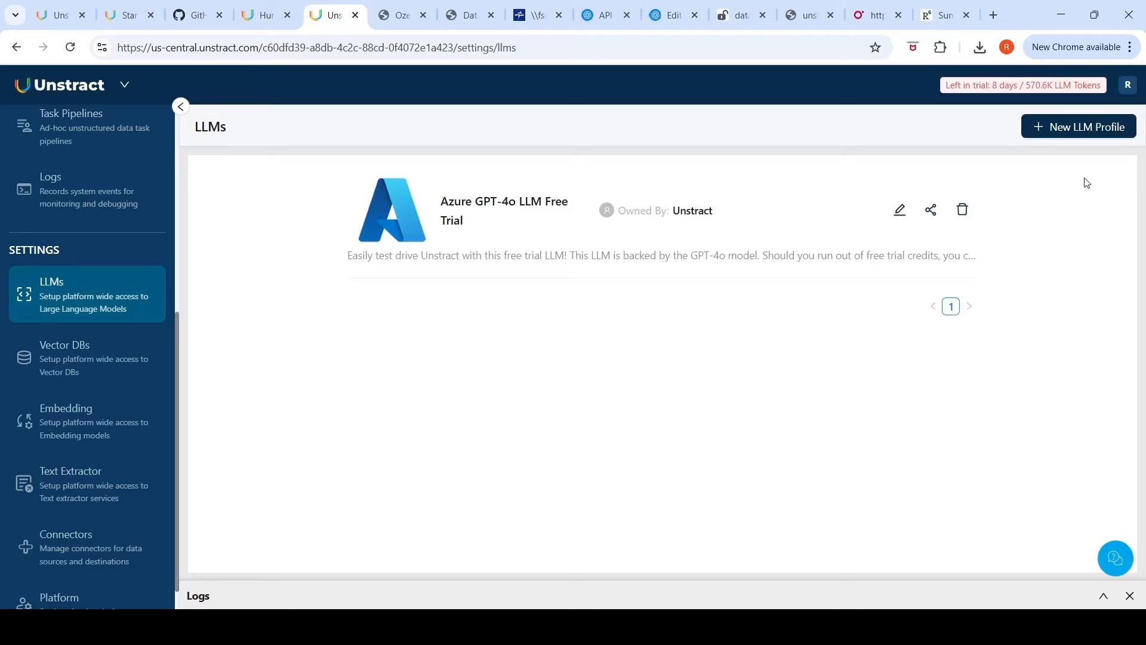
click(1074, 133)
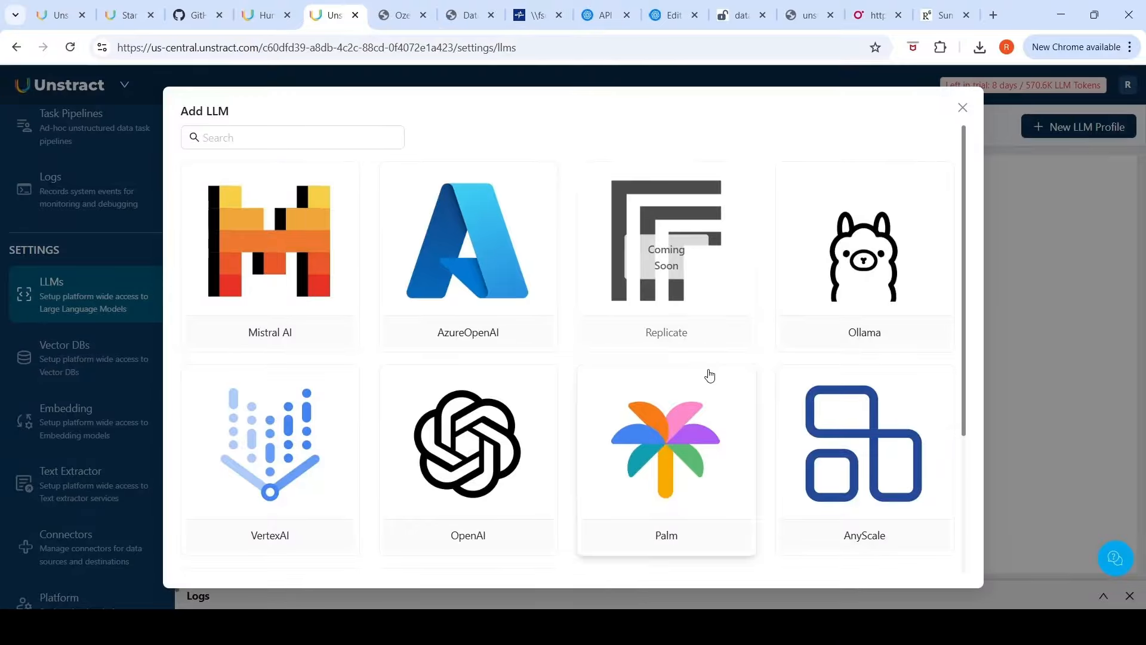
scroll(710, 375, down, 3)
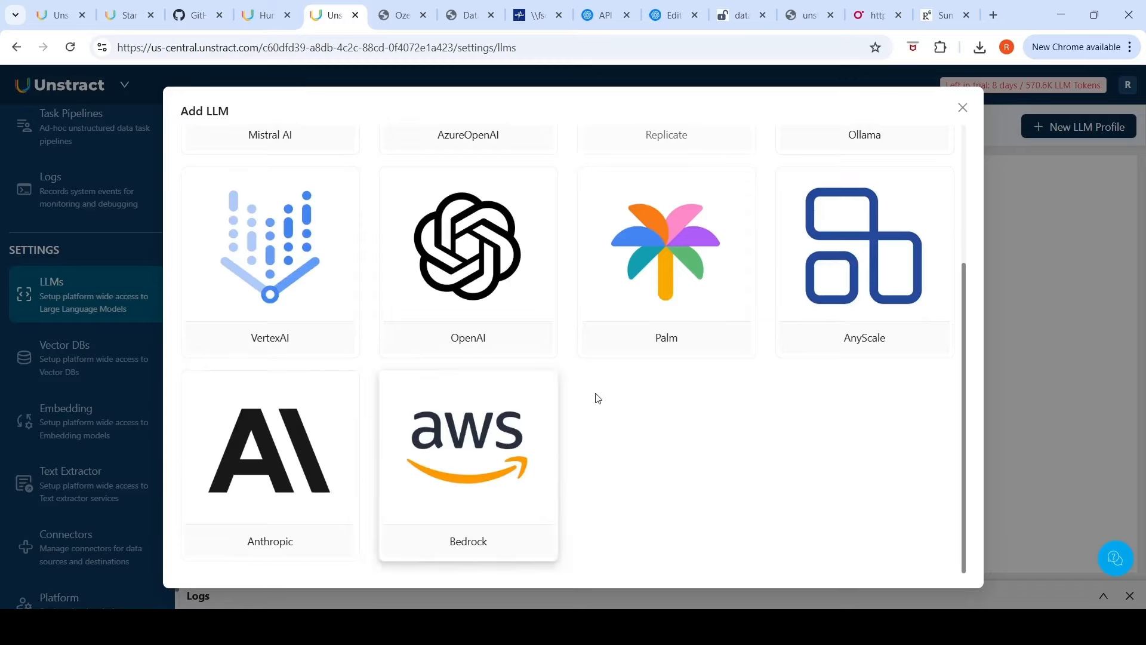
scroll(597, 396, up, 3)
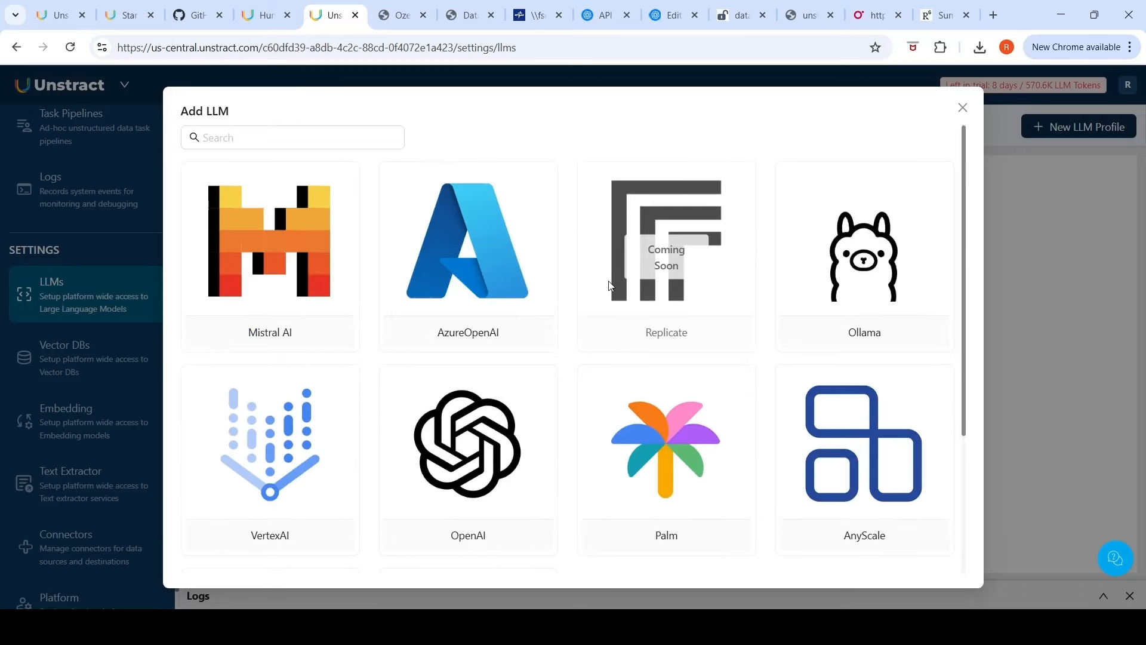
click(483, 480)
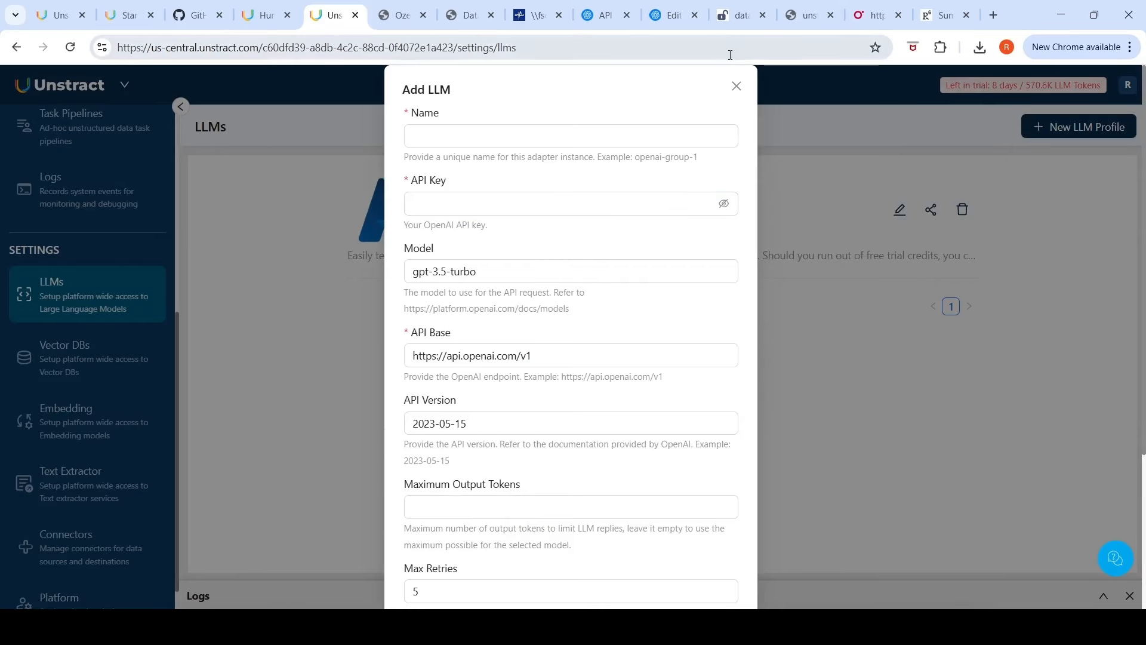
Step: Copy the OpenAI secret API key and paste it into the new profile's API Key field
click(608, 22)
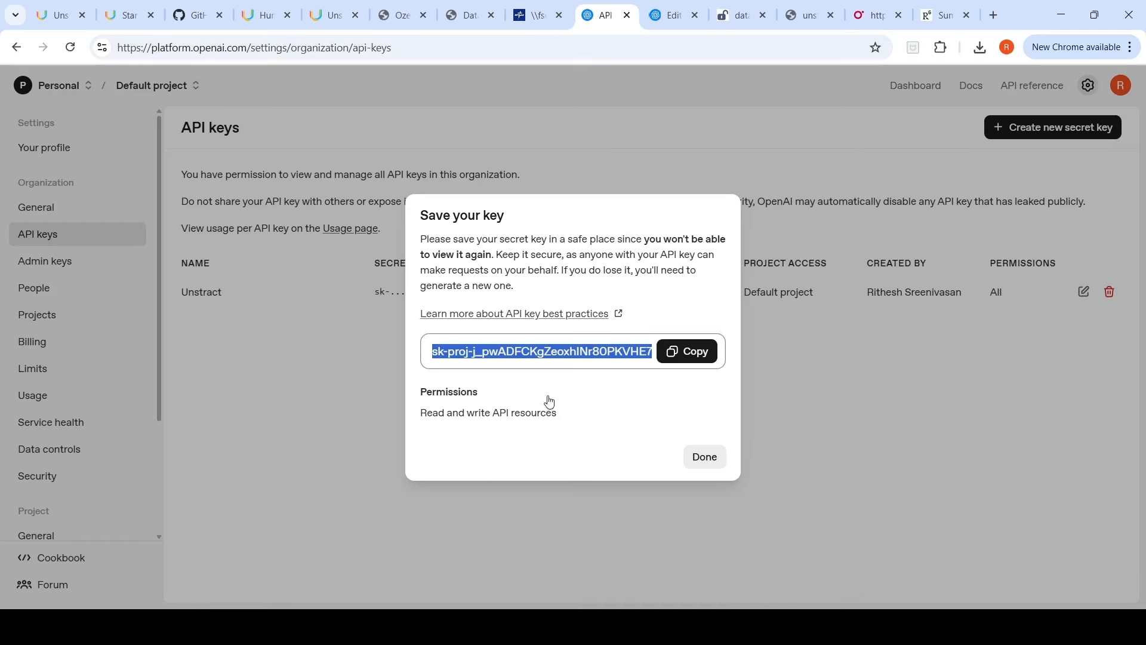
click(692, 359)
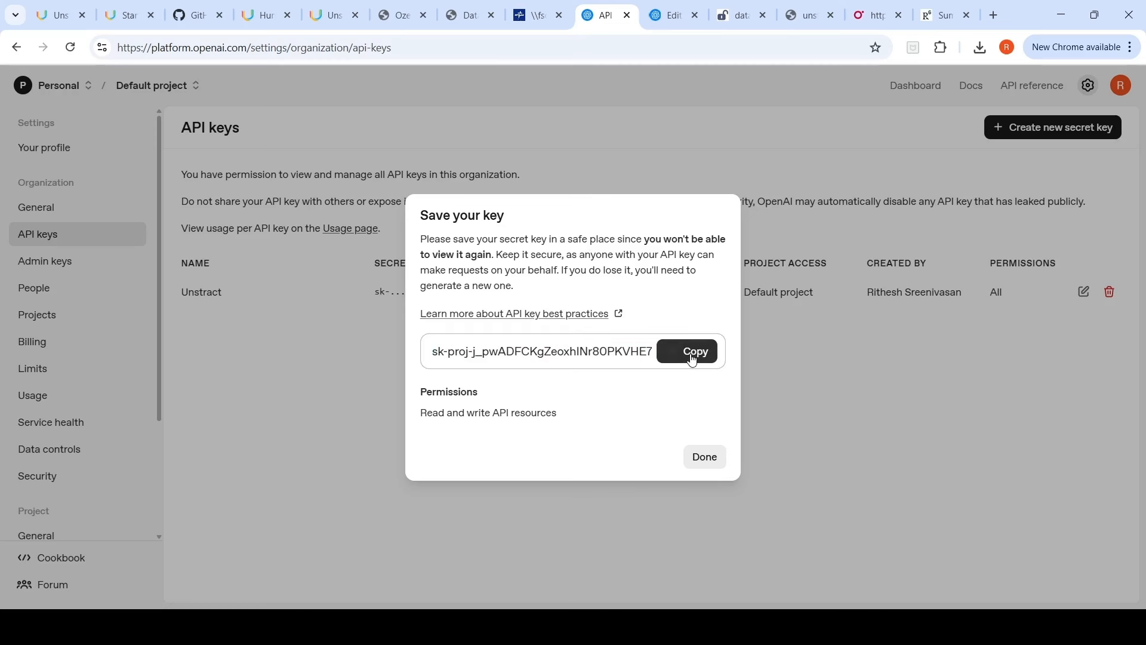
click(700, 462)
click(328, 15)
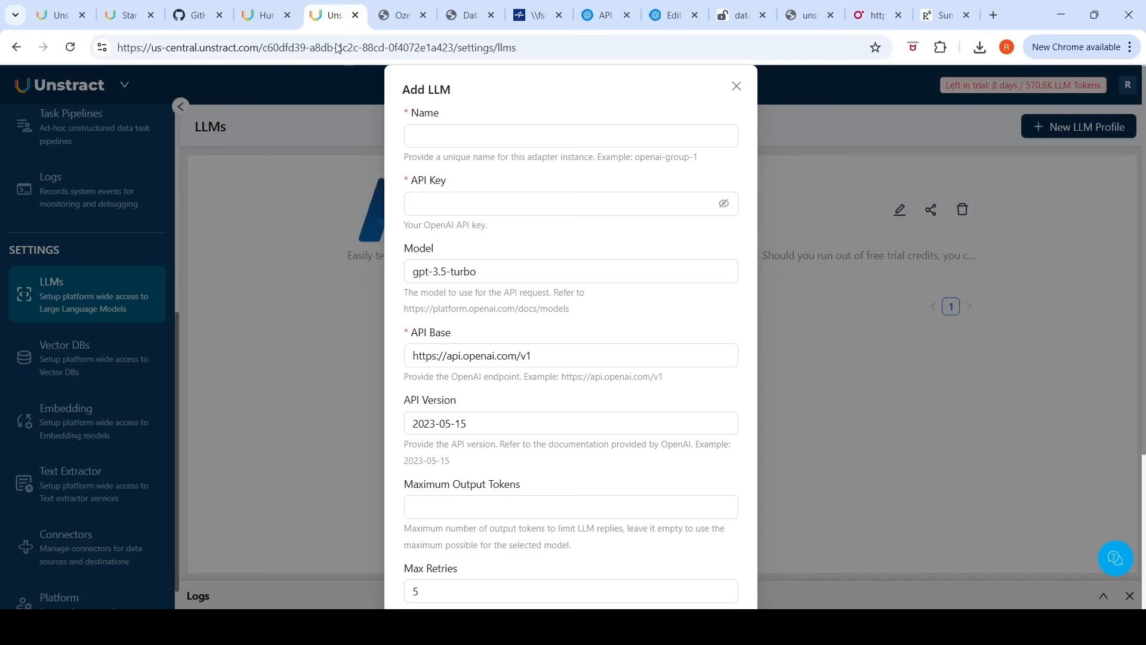
click(502, 205)
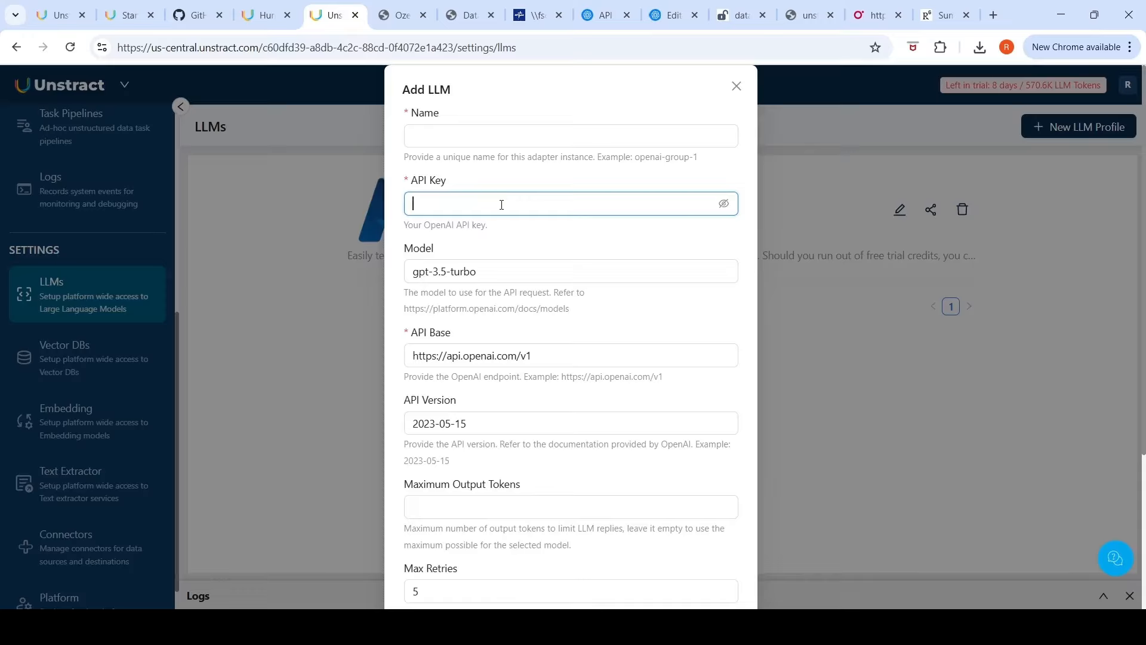
key(ctrl+v)
Step: Set the profile name and the model to gpt-5-nano
click(513, 136)
text(gpt-5-nano)
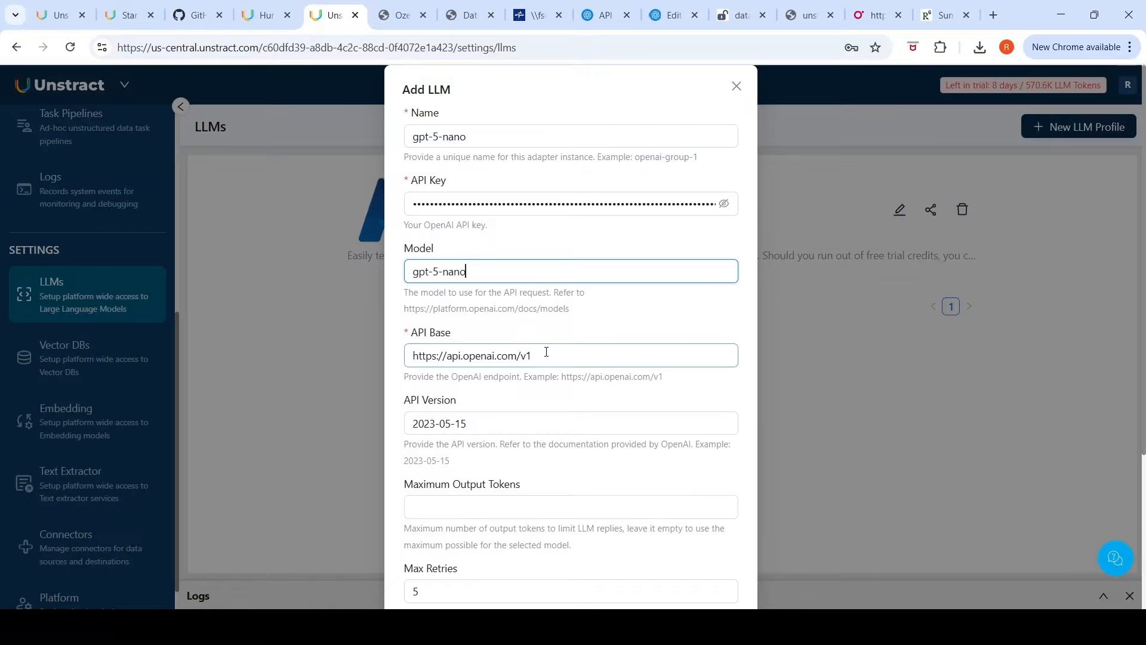
Step: Test the connection and submit the gpt-5-nano LLM profile
scroll(576, 414, down, 1)
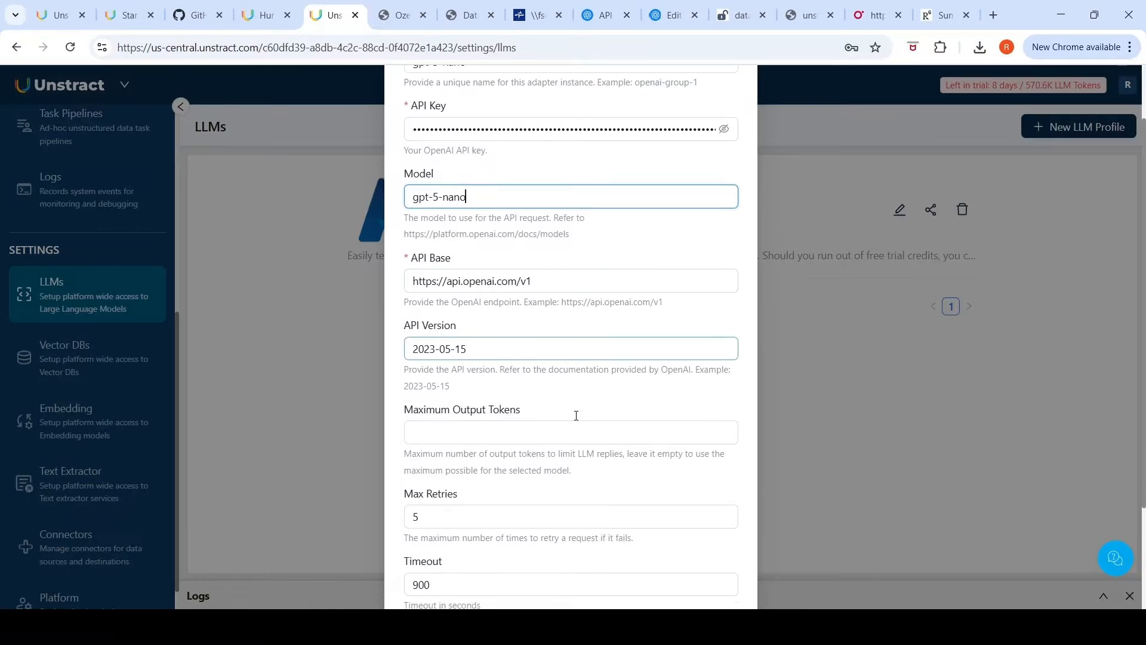
scroll(576, 415, down, 2)
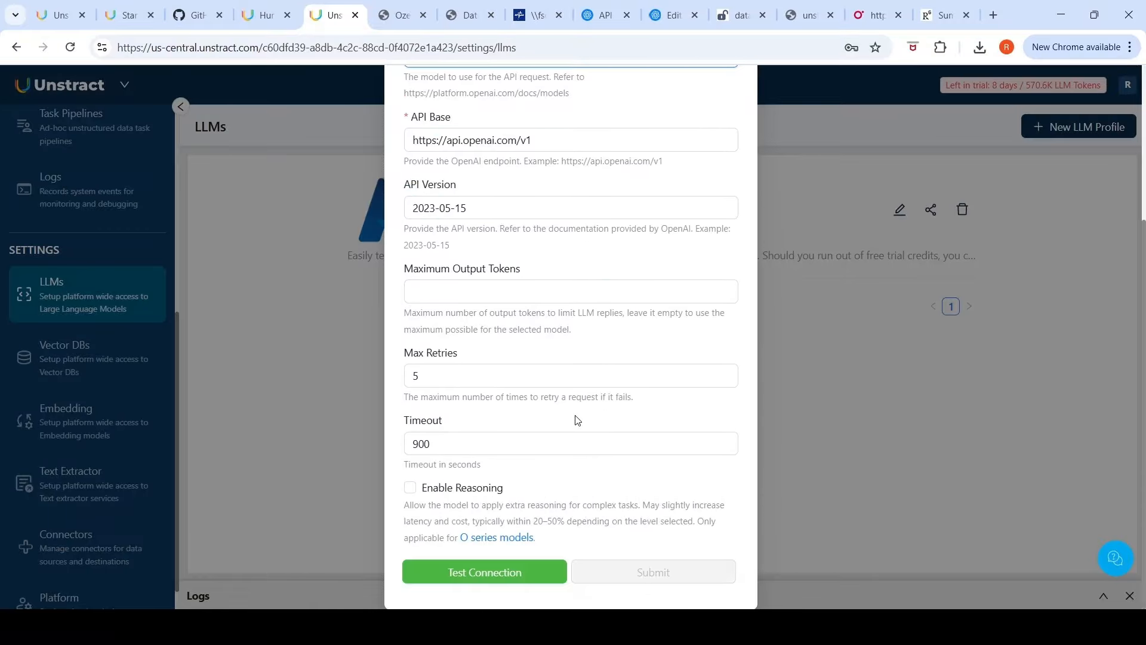
click(475, 576)
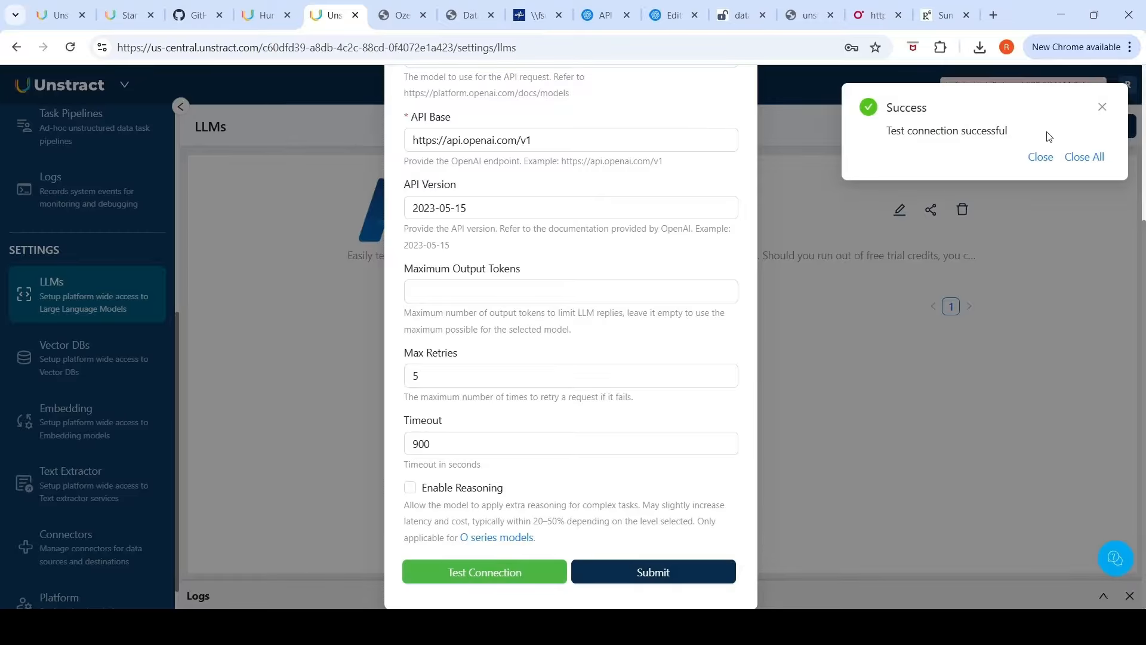
click(643, 573)
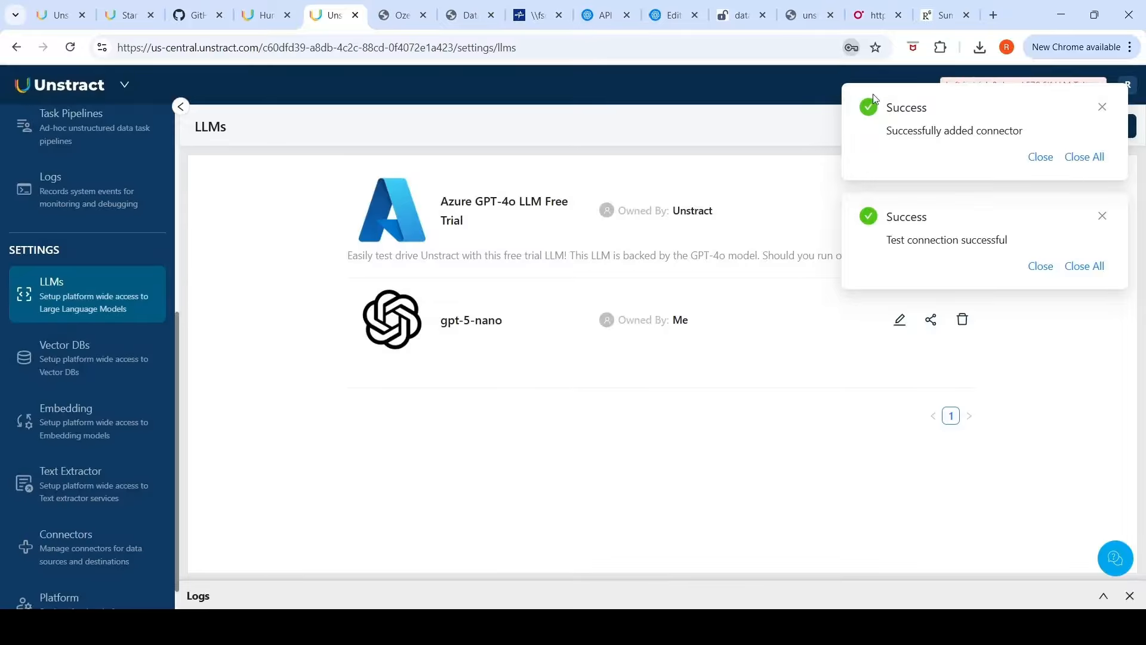
click(1103, 108)
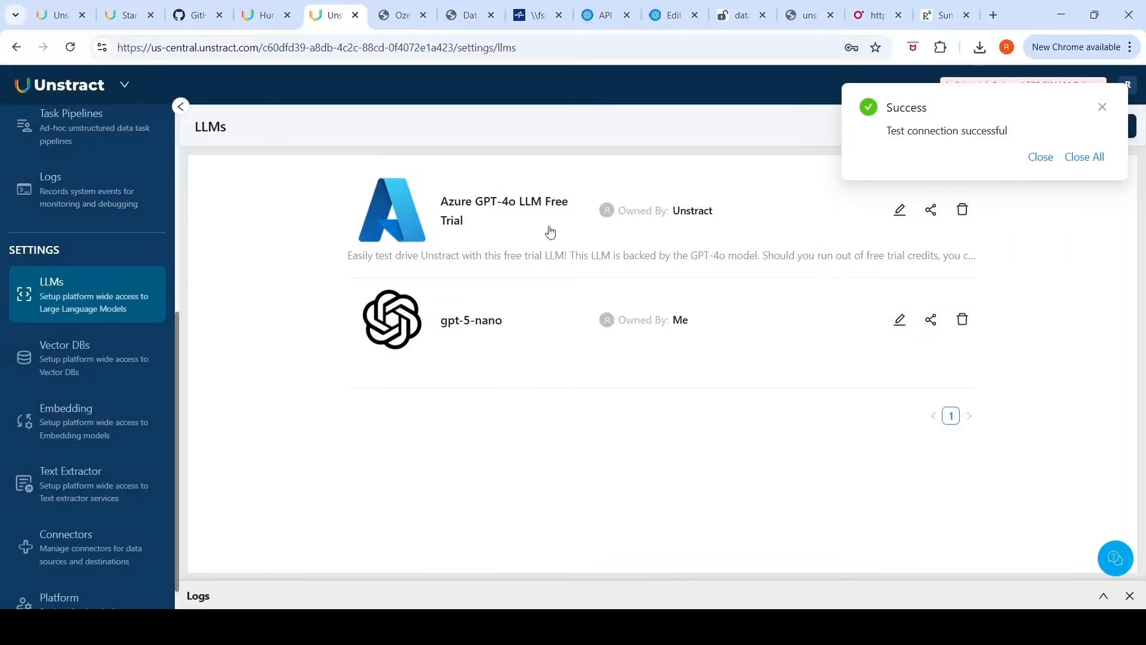
Step: Review the Vector DB profiles and the available vector database options
click(79, 369)
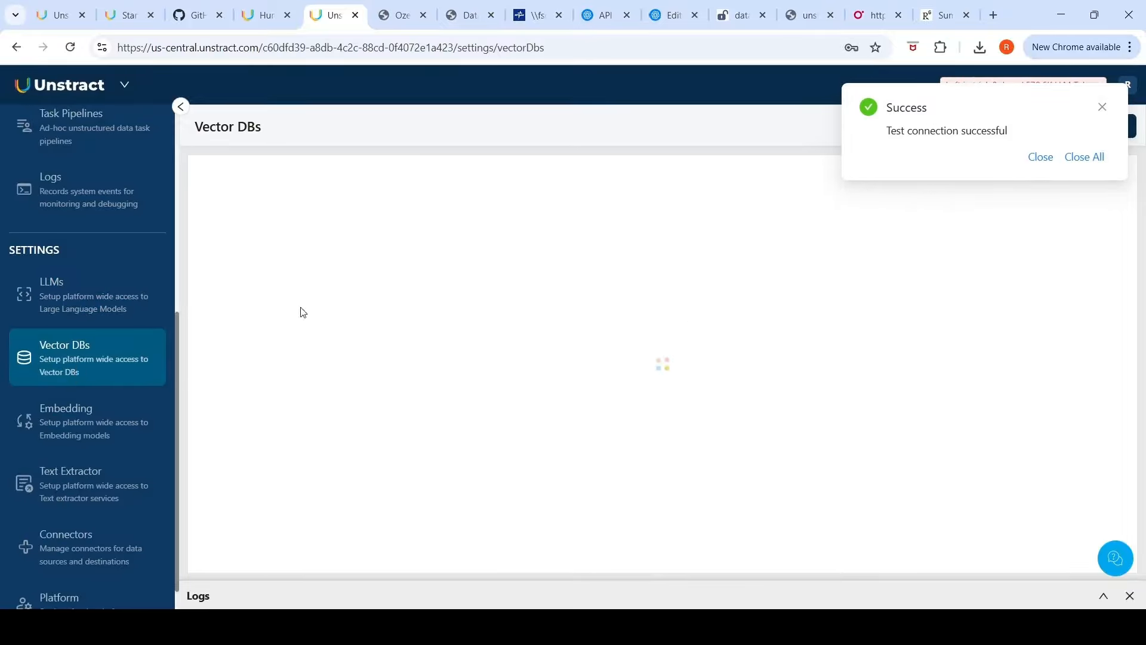
click(1103, 108)
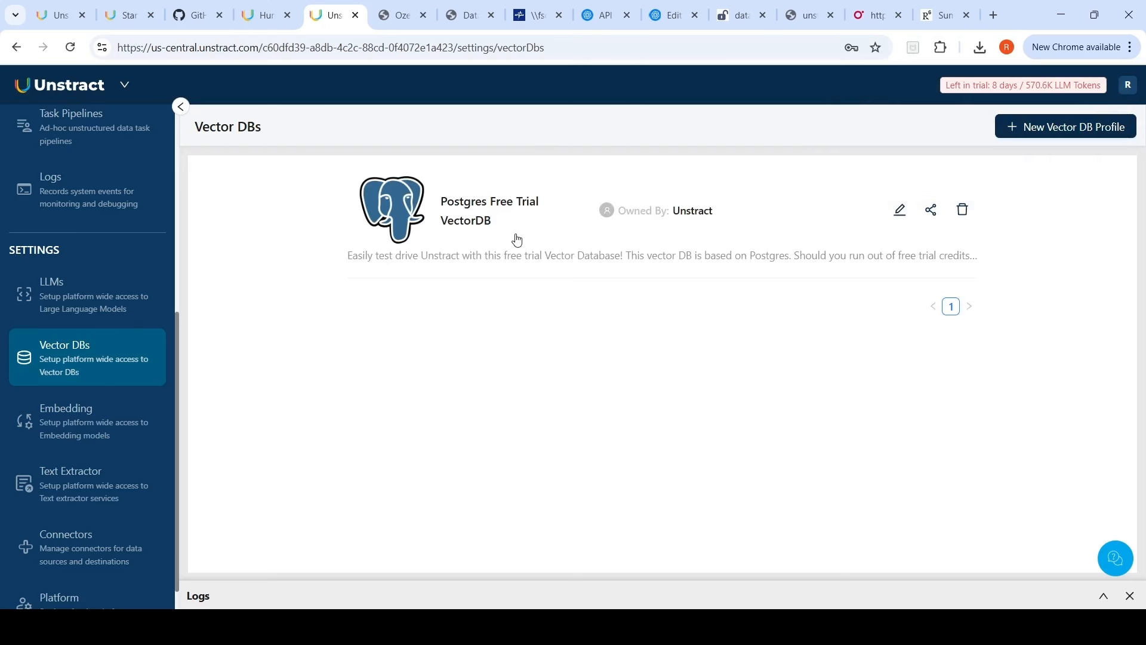
click(1079, 127)
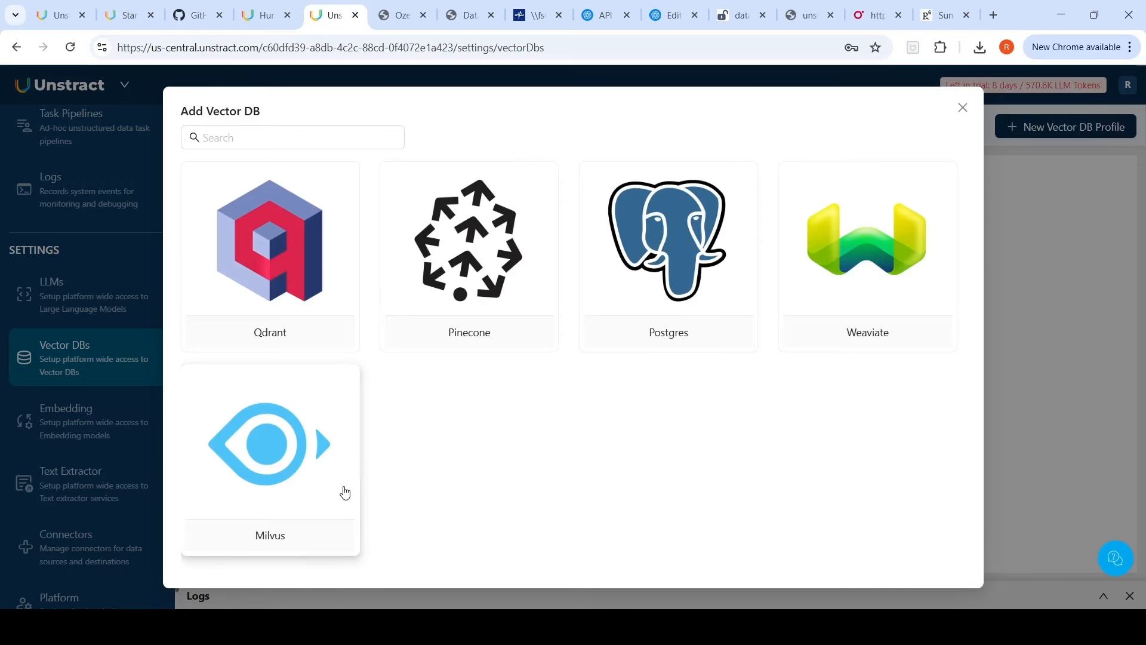
click(963, 110)
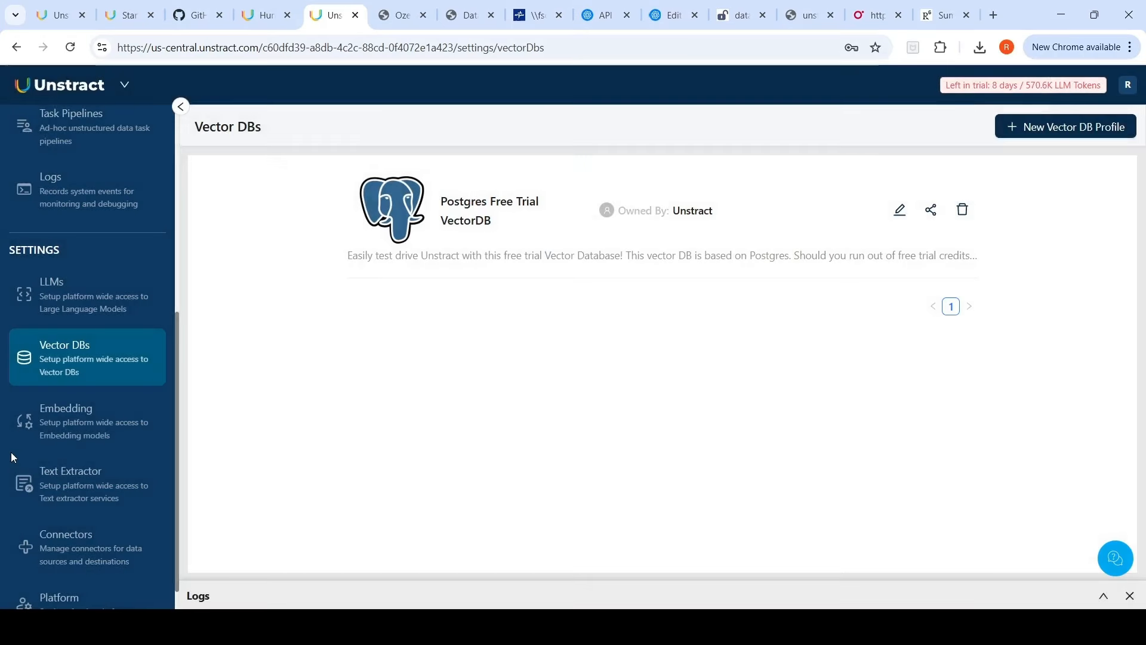
Step: Review the embedding and text extractor profiles and the available text extractor options
click(95, 423)
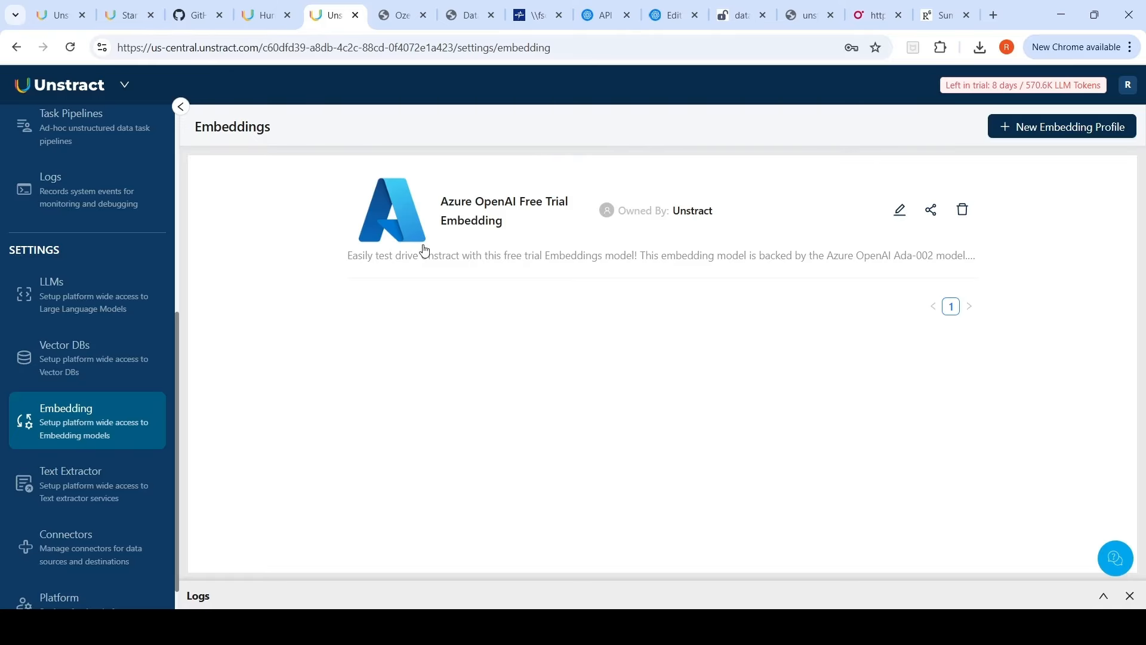
click(88, 473)
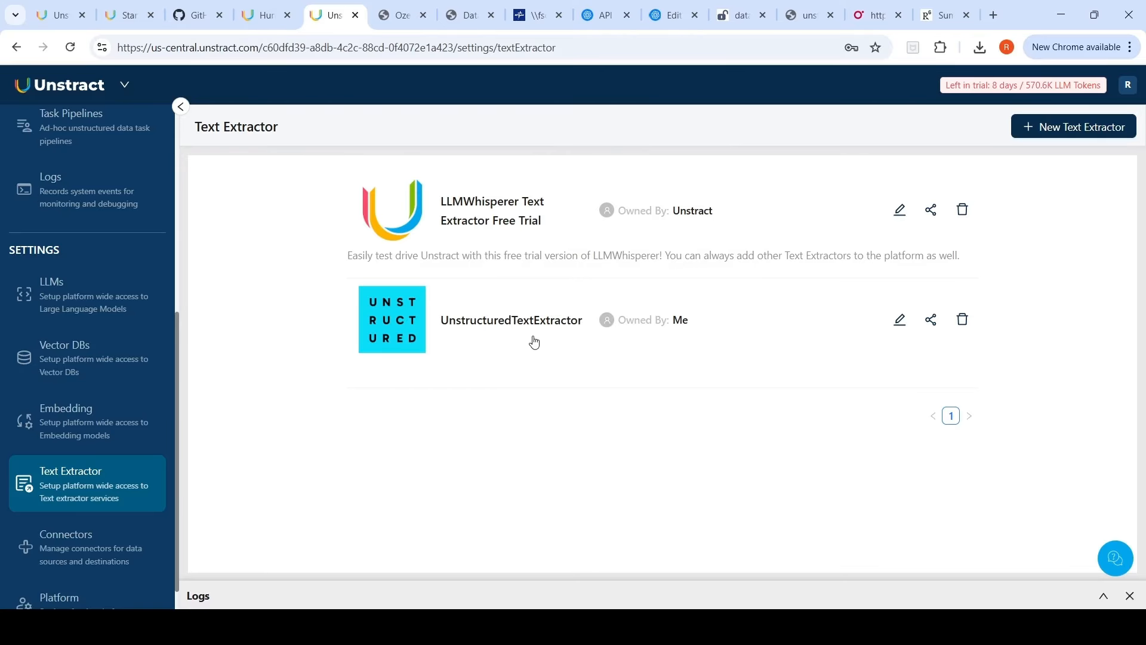
click(1036, 136)
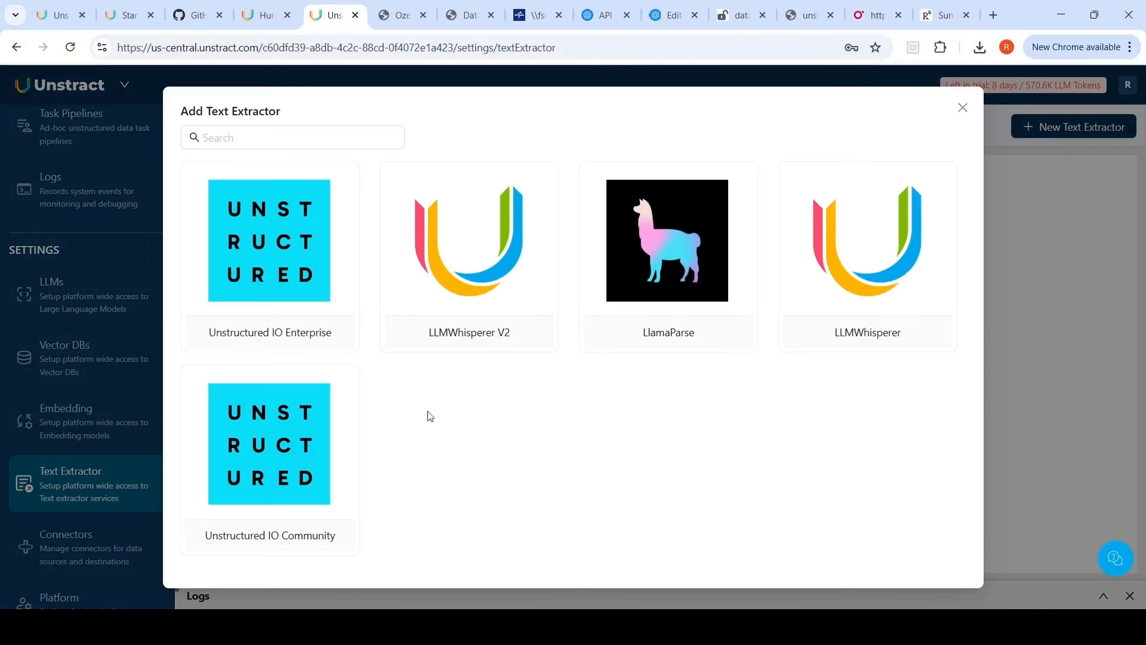
click(963, 107)
Step: Browse the available connector types, filtering by file systems and by databases
scroll(83, 502, down, 1)
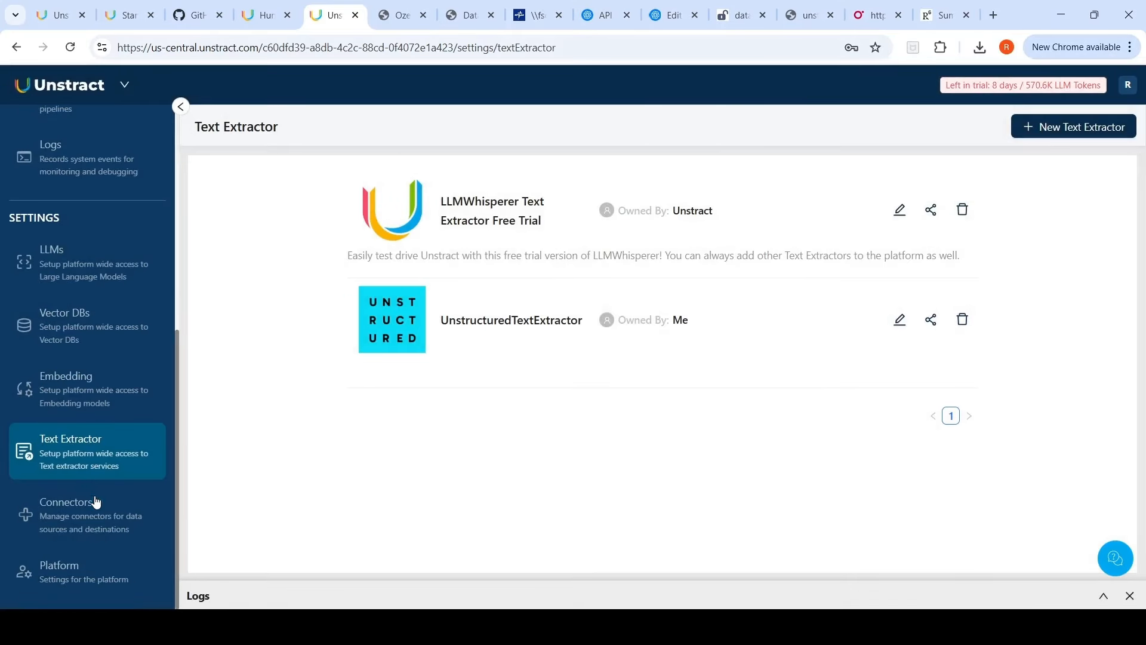
click(79, 521)
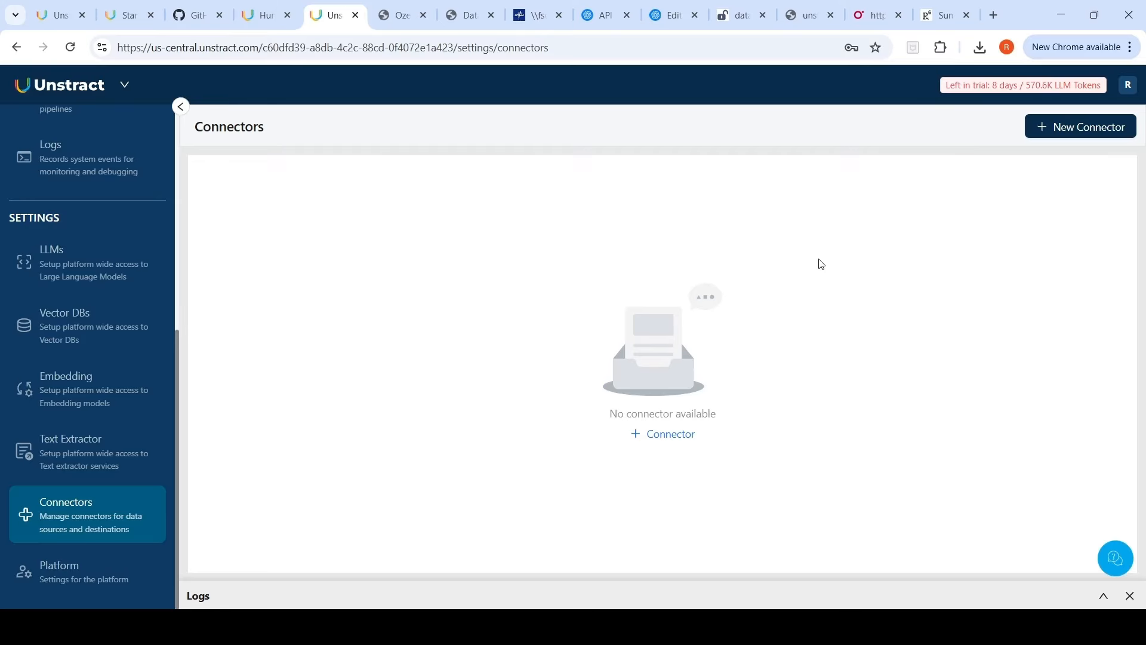
click(1057, 127)
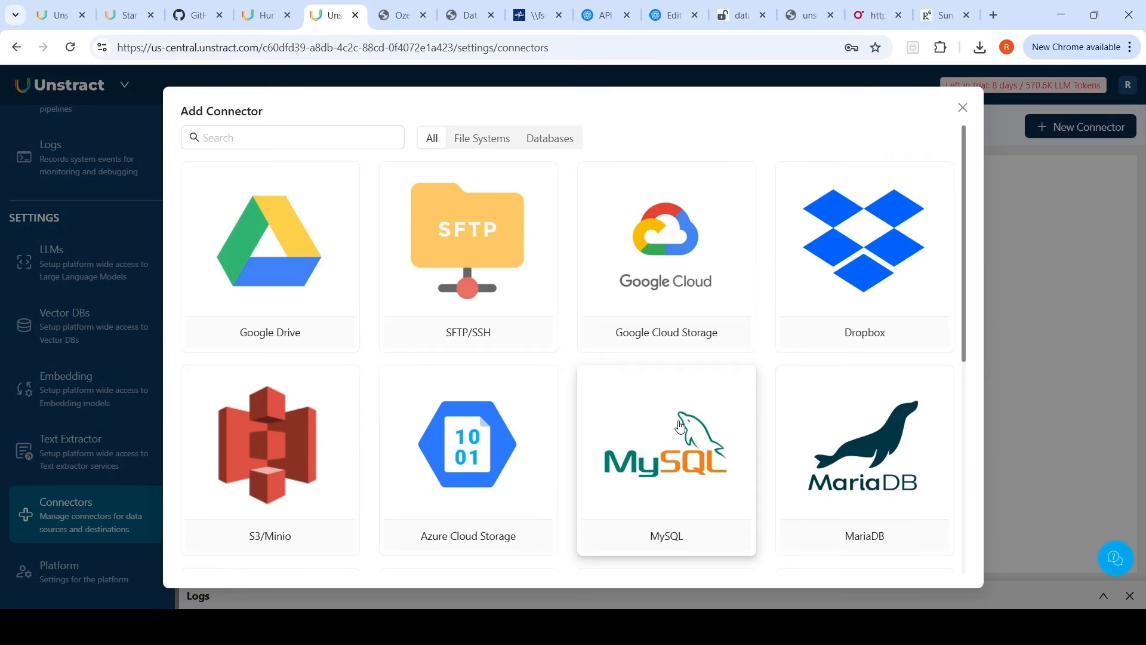
scroll(680, 428, down, 2)
scroll(662, 425, down, 4)
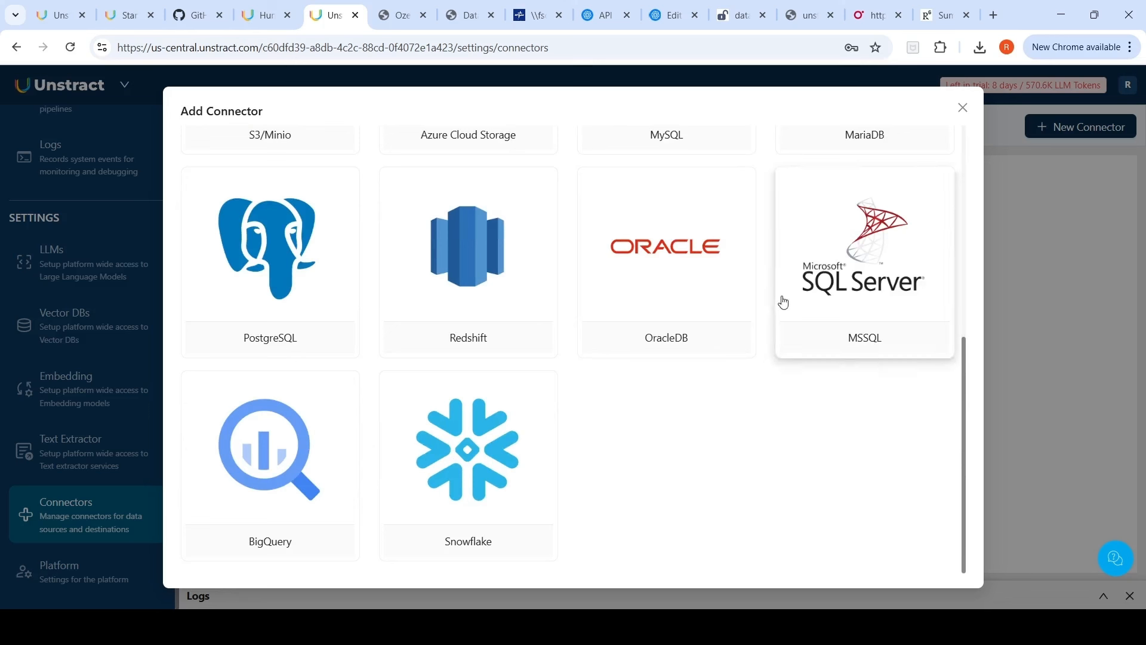
scroll(812, 245, up, 4)
scroll(811, 243, up, 3)
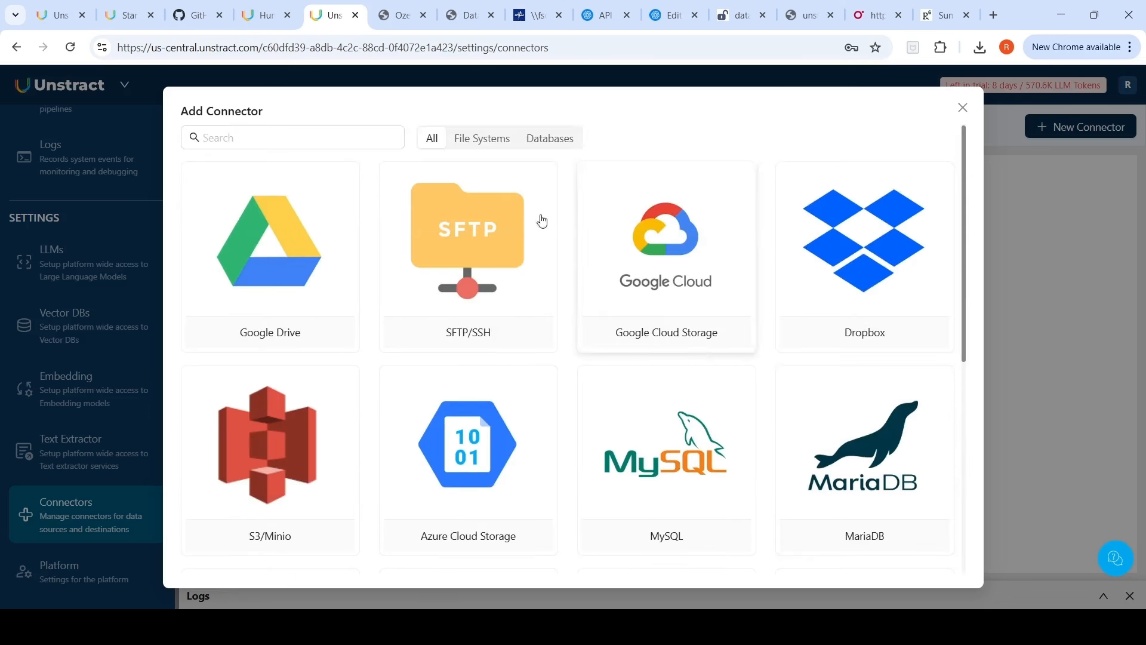
click(488, 144)
click(558, 147)
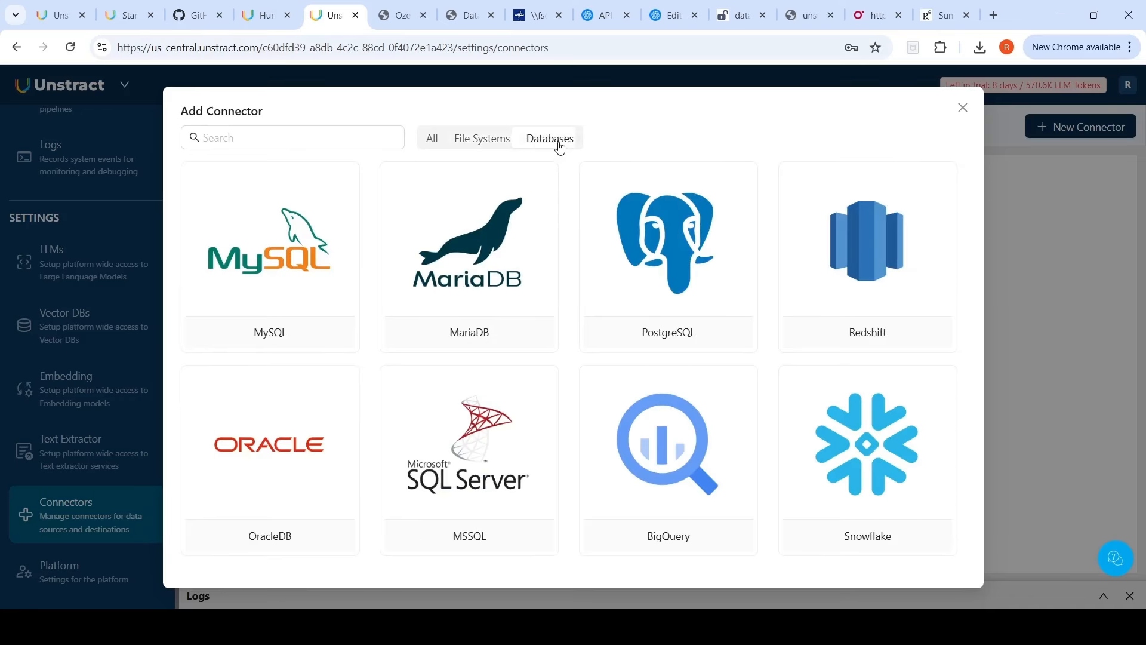
click(963, 107)
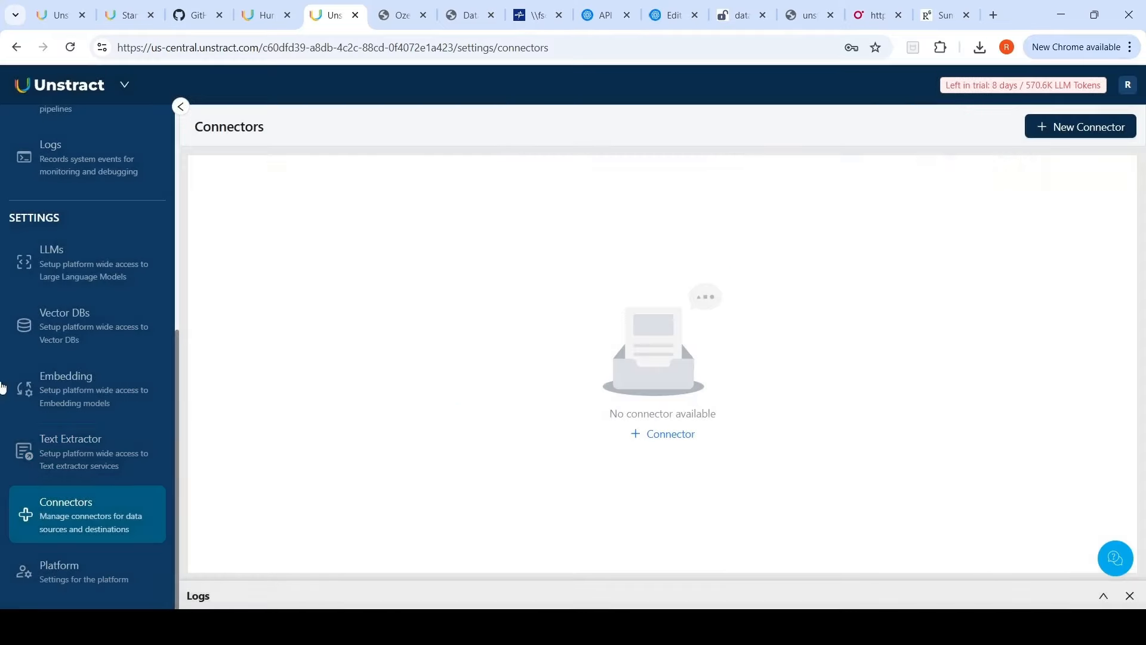
scroll(113, 439, up, 2)
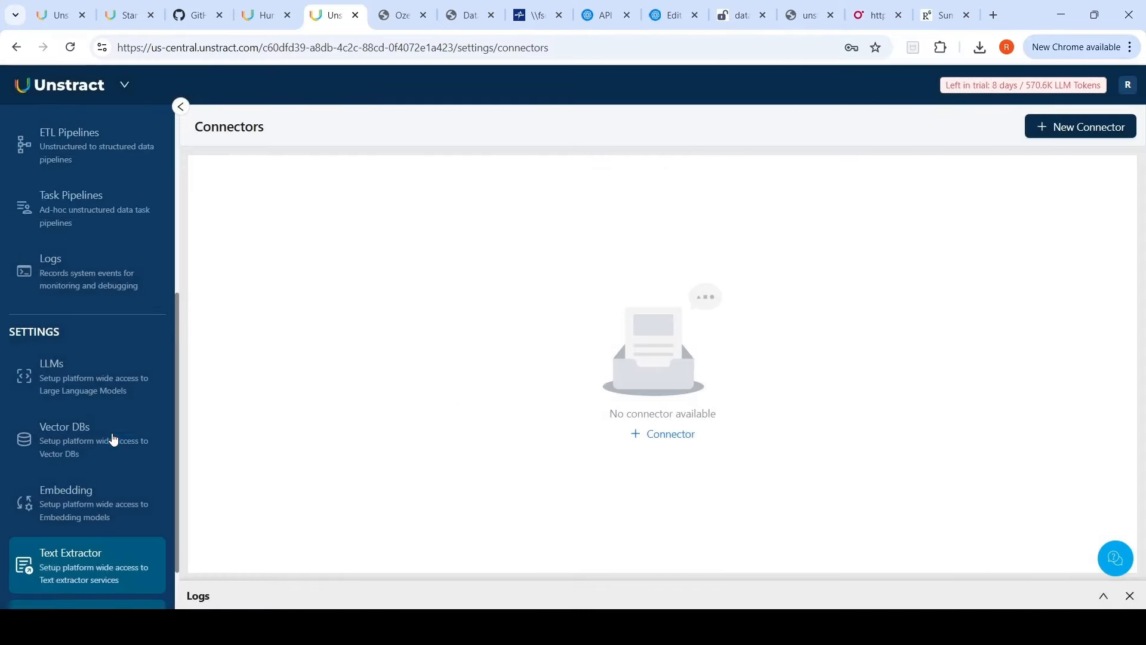
scroll(113, 440, down, 2)
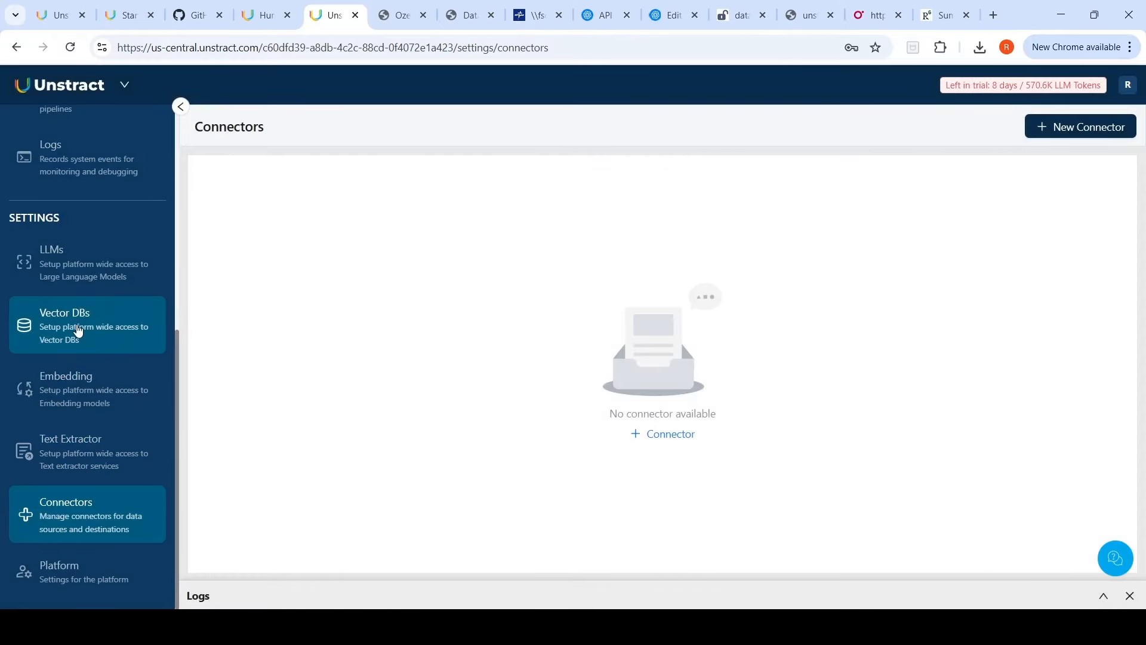
Step: Create a Prompt Studio project named MedicineSafetyInfoExt, author RSTech, described as "Medicine Safety Information extraction from safety pdf documents"
scroll(78, 332, up, 5)
click(123, 160)
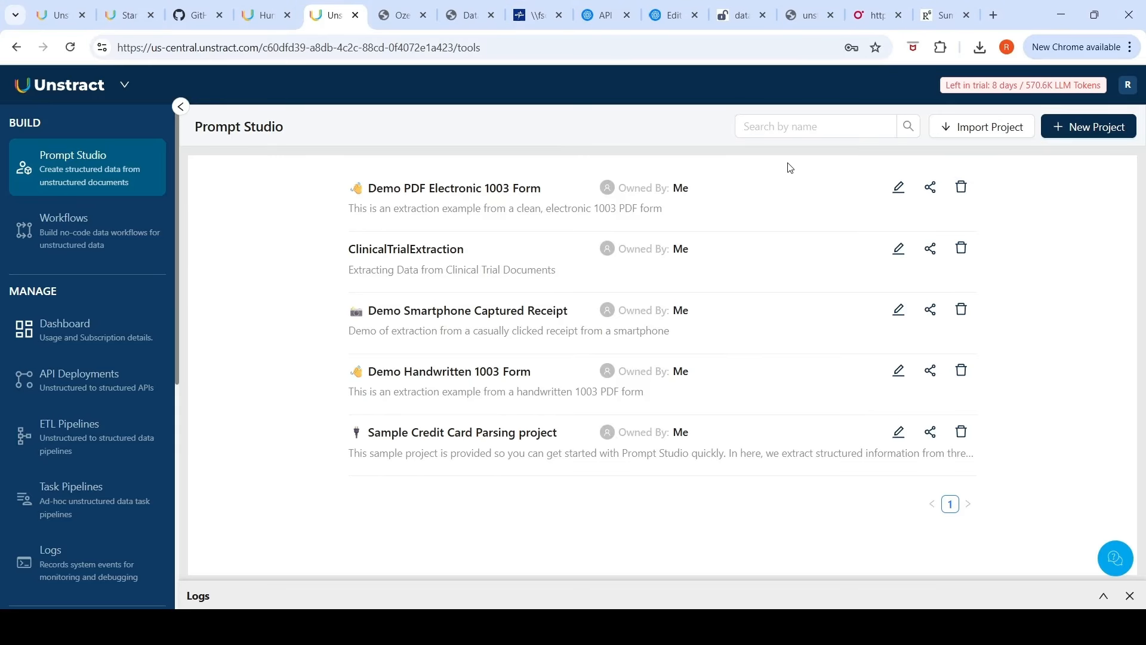
click(1101, 130)
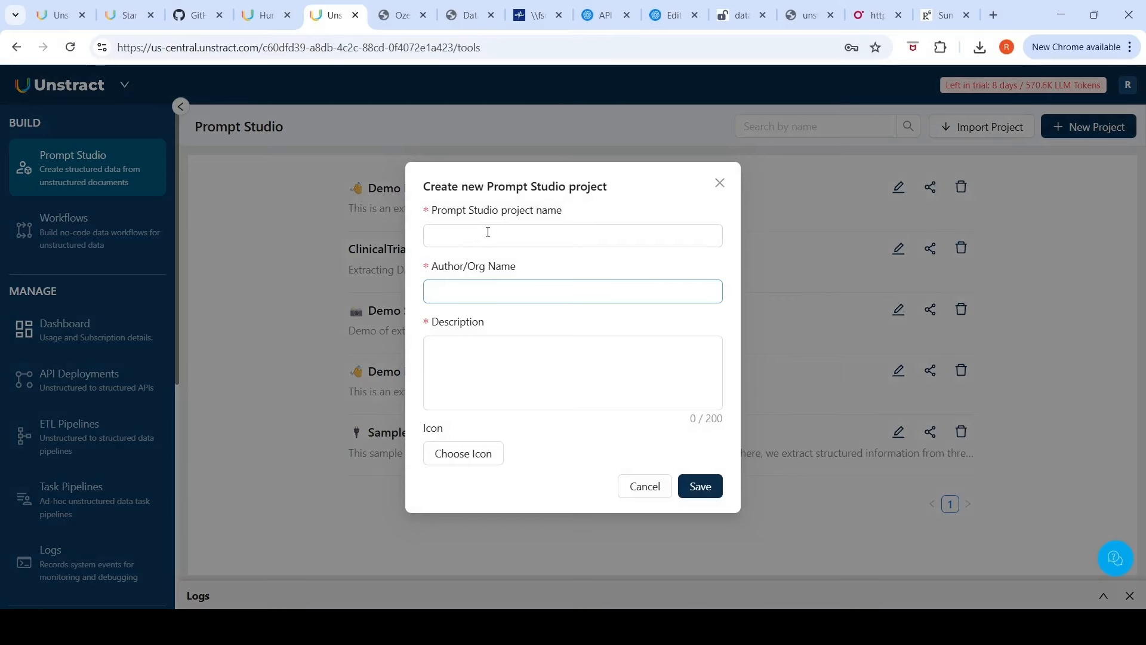
click(471, 246)
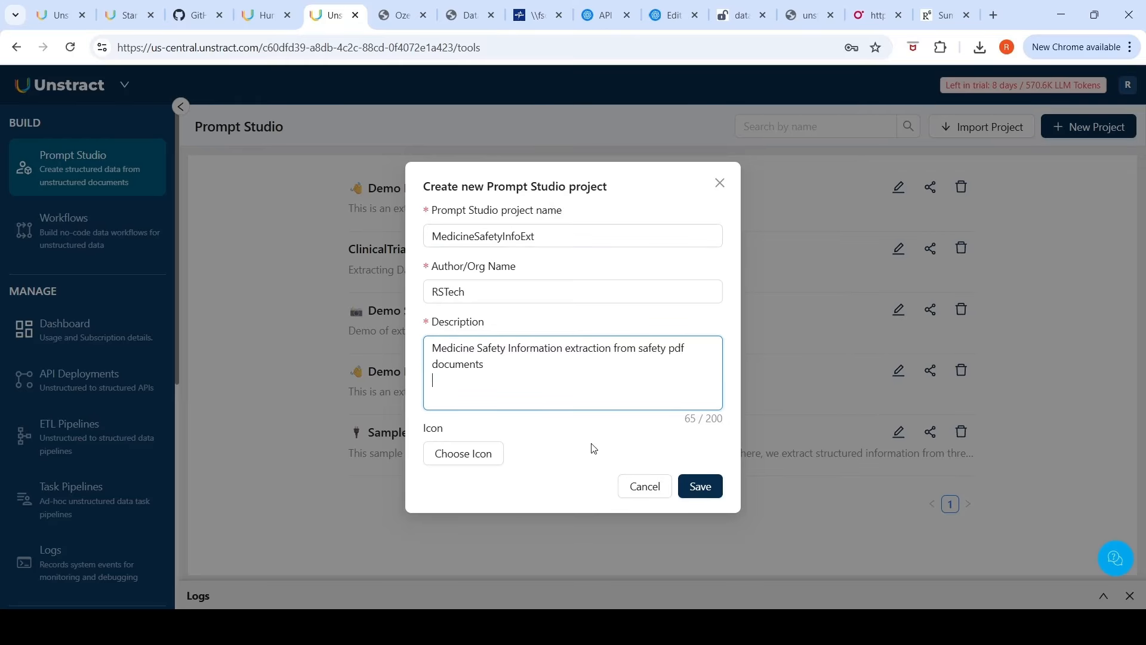
click(708, 487)
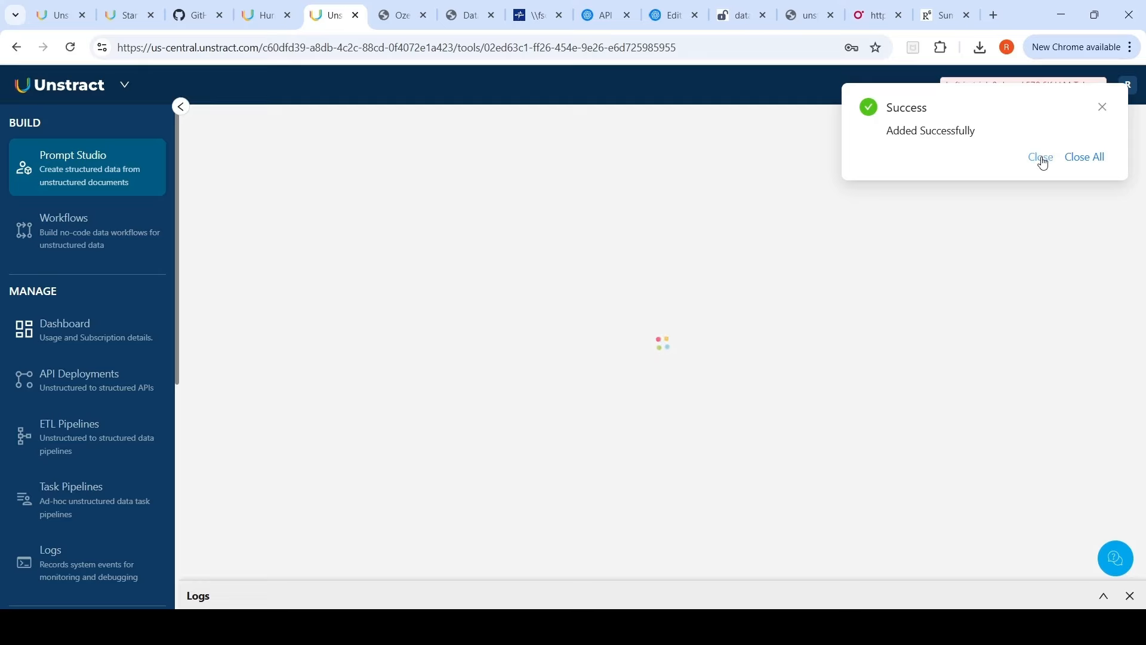
click(1042, 159)
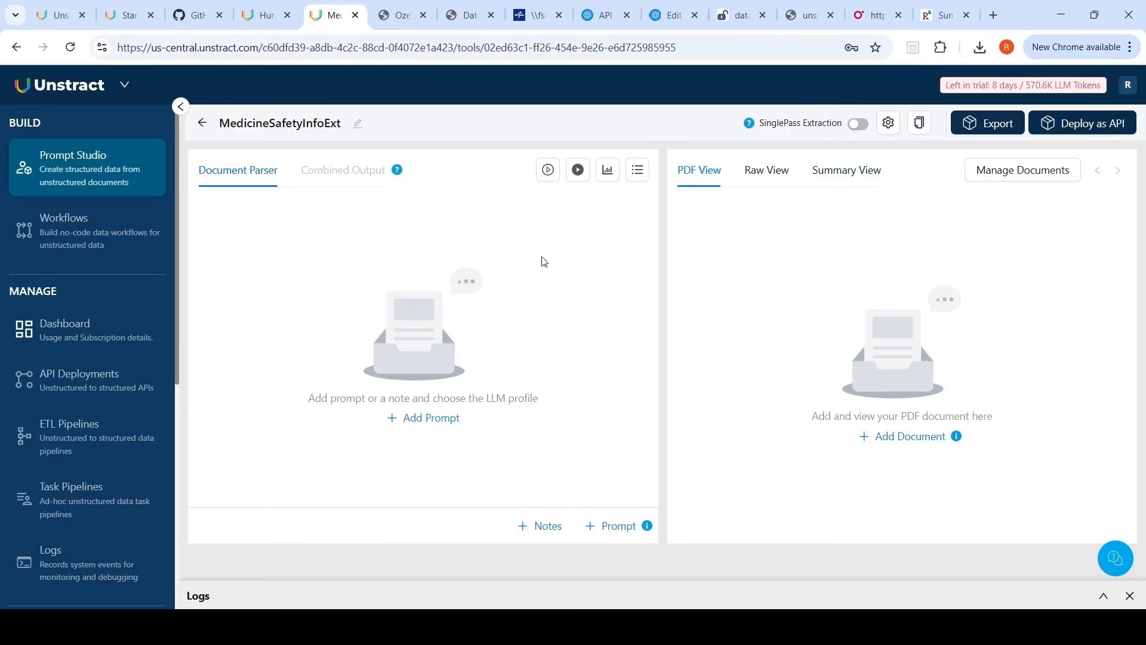
Step: Review the medicine safety data sheet PDFs open in the other browser tabs
click(396, 17)
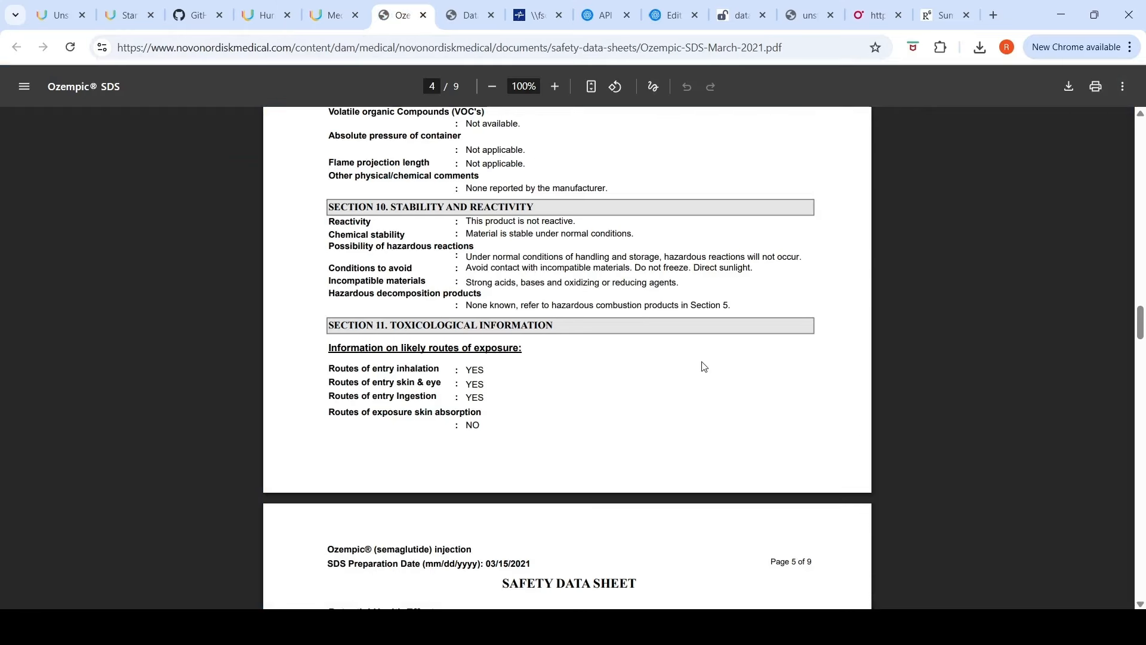
scroll(705, 366, up, 20)
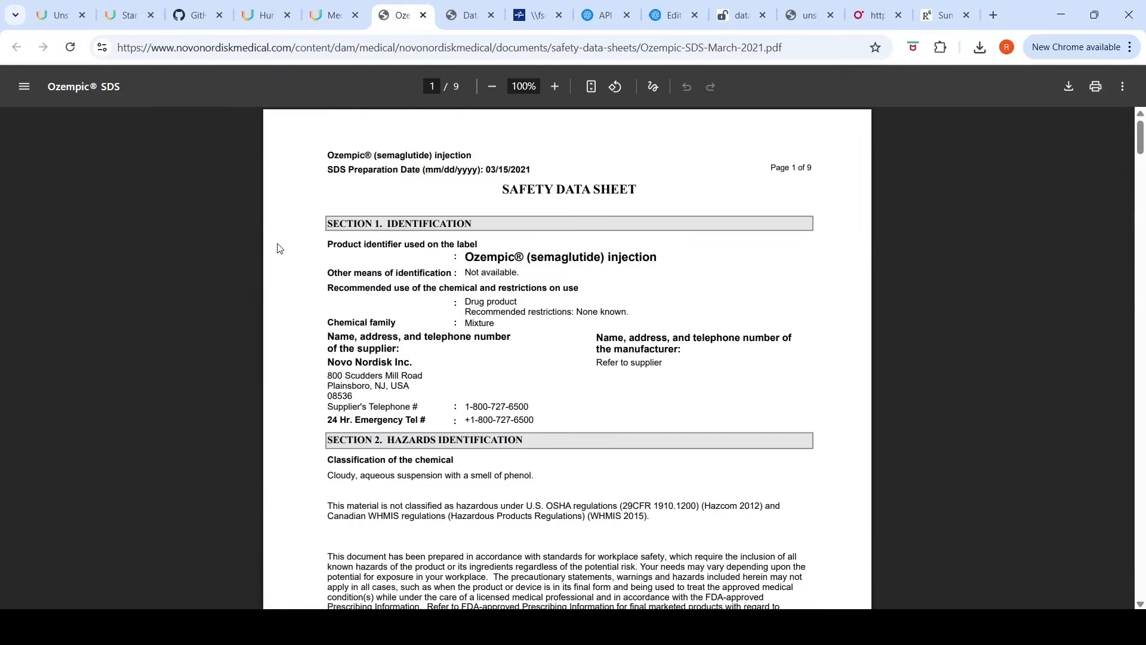
click(472, 16)
scroll(591, 289, up, 10)
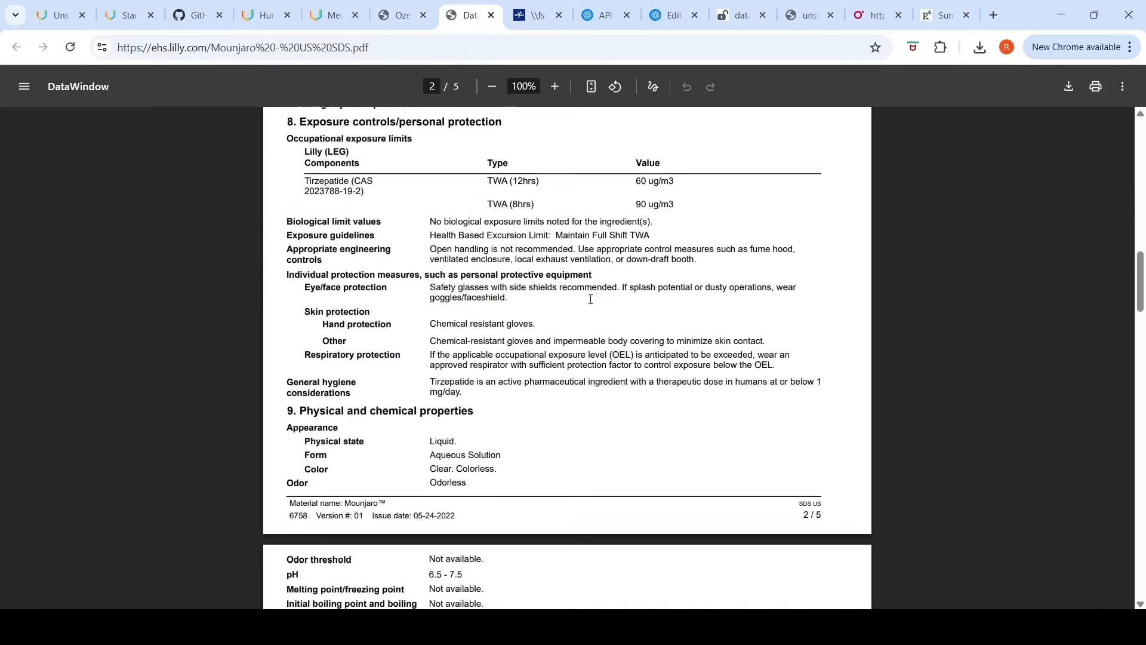
scroll(591, 300, up, 15)
click(537, 15)
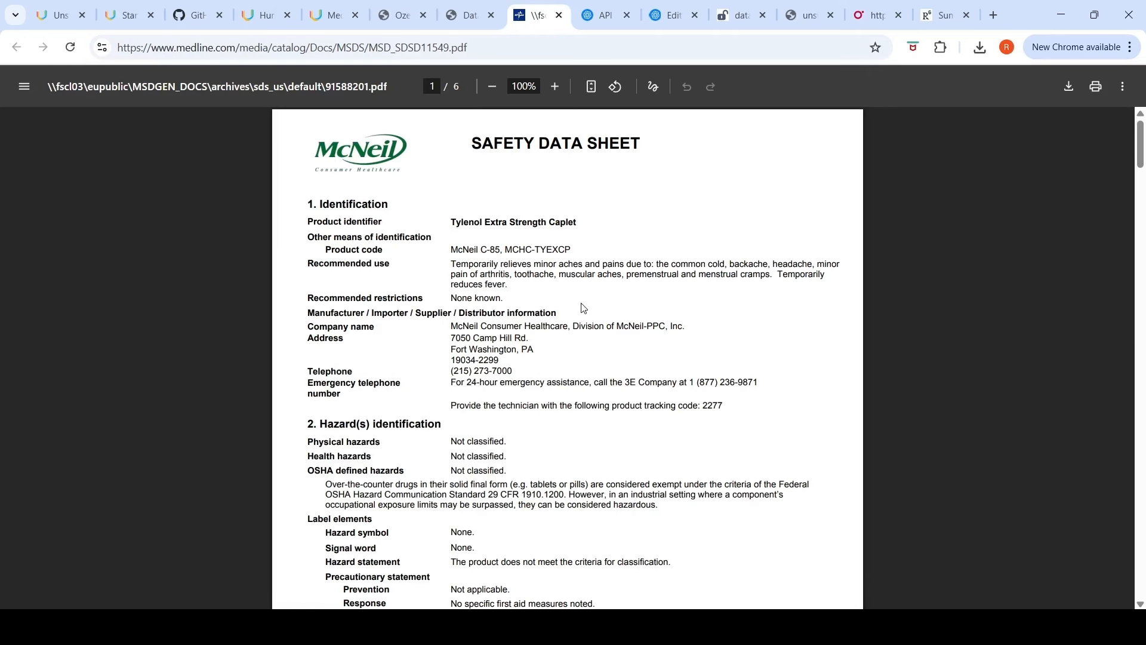
scroll(584, 307, down, 7)
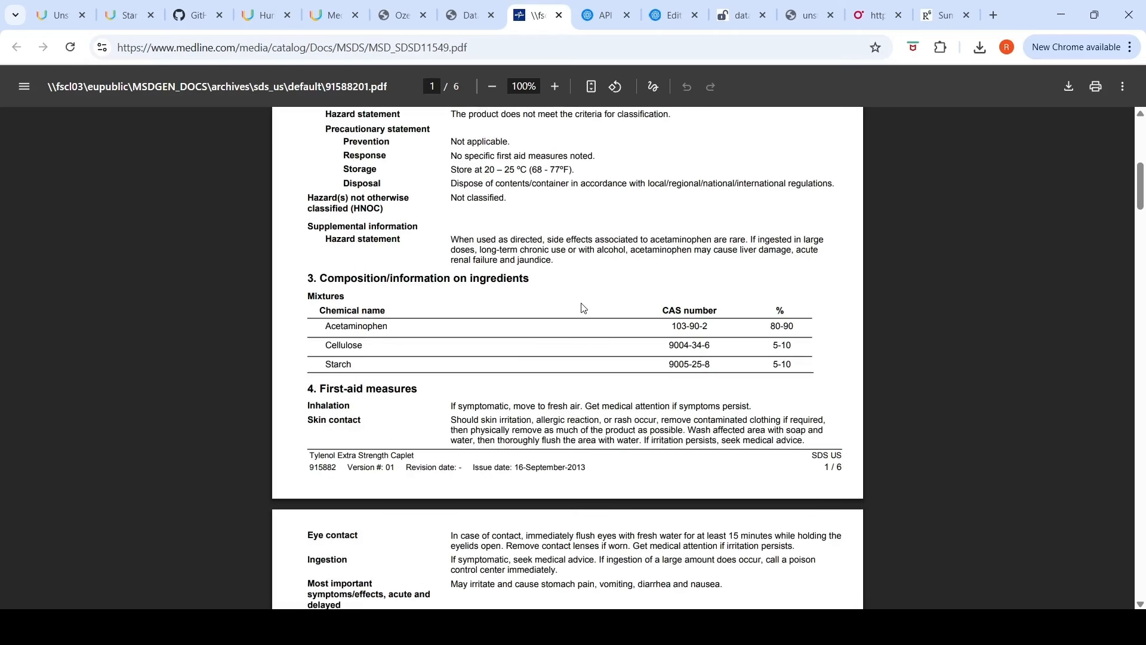
scroll(582, 308, down, 1)
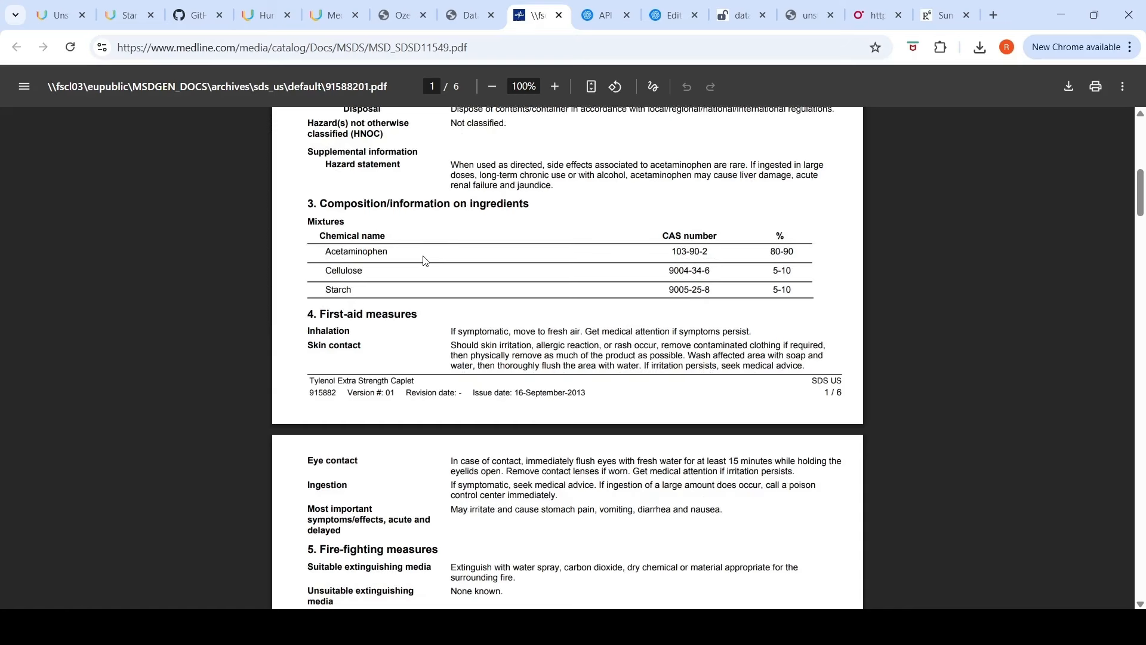
scroll(517, 294, down, 10)
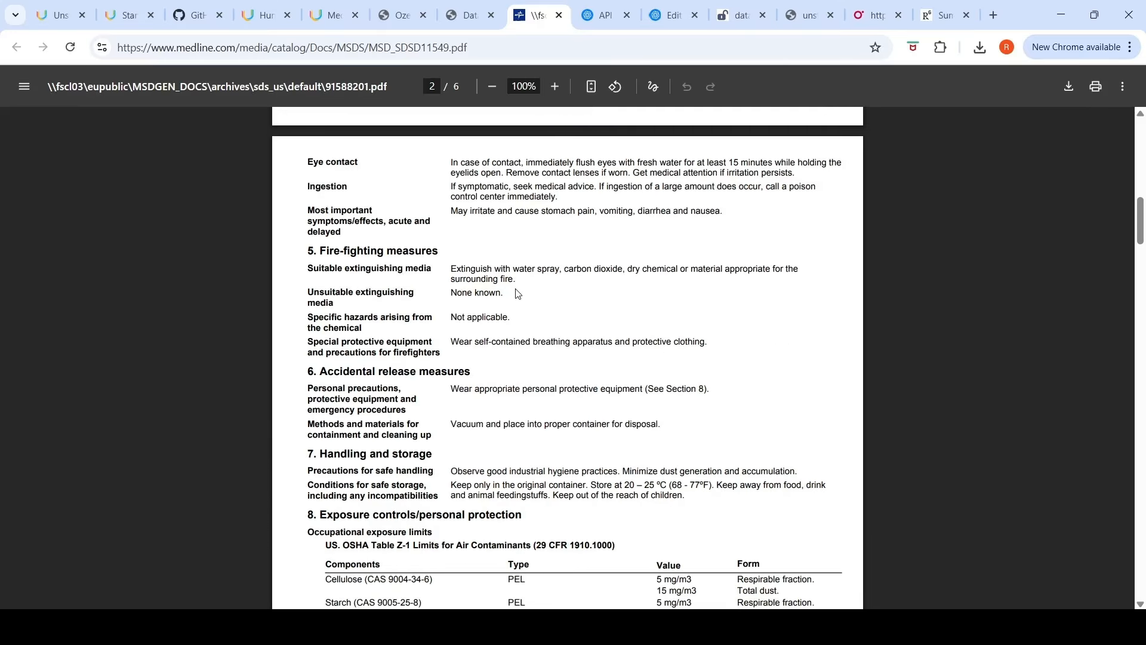
scroll(517, 294, down, 10)
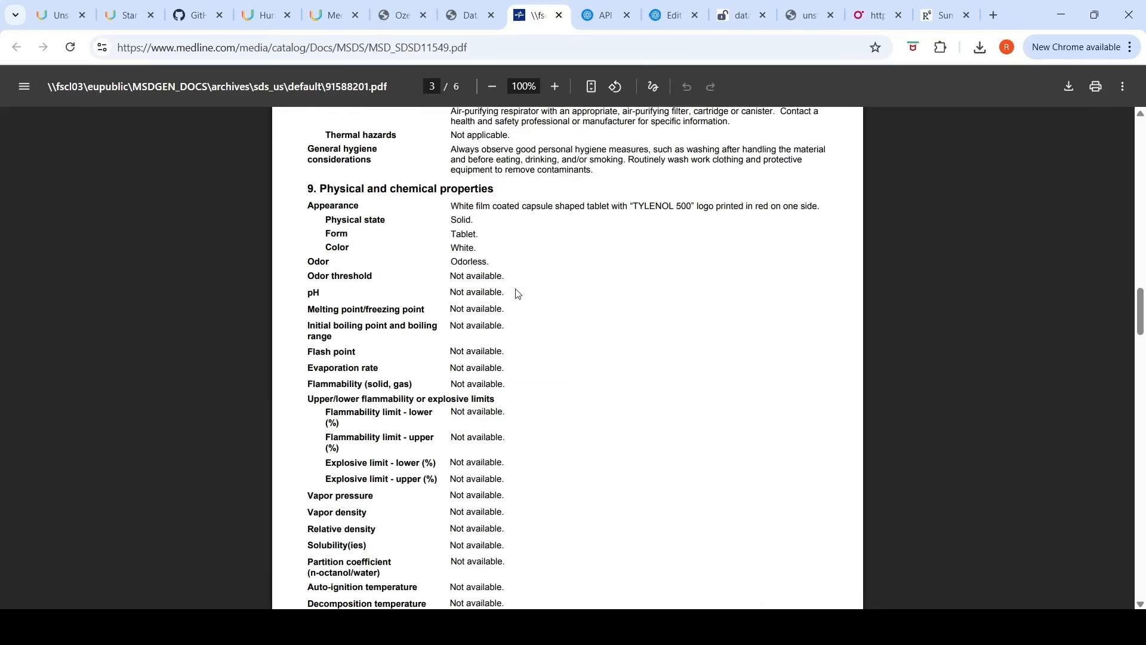
scroll(517, 294, down, 15)
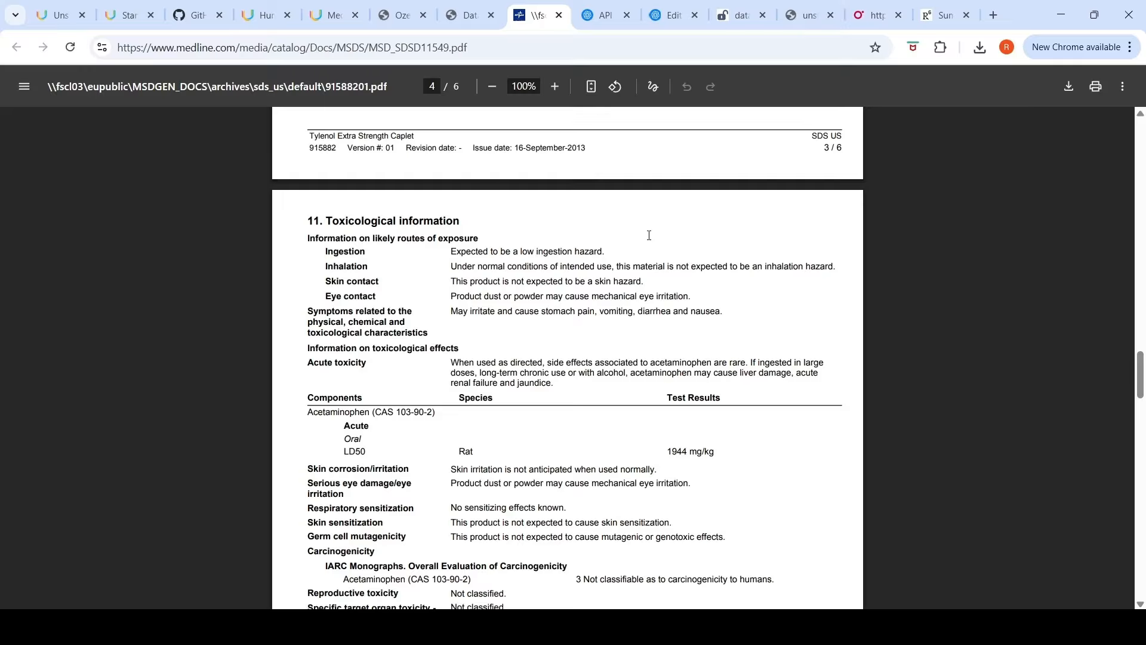
click(258, 13)
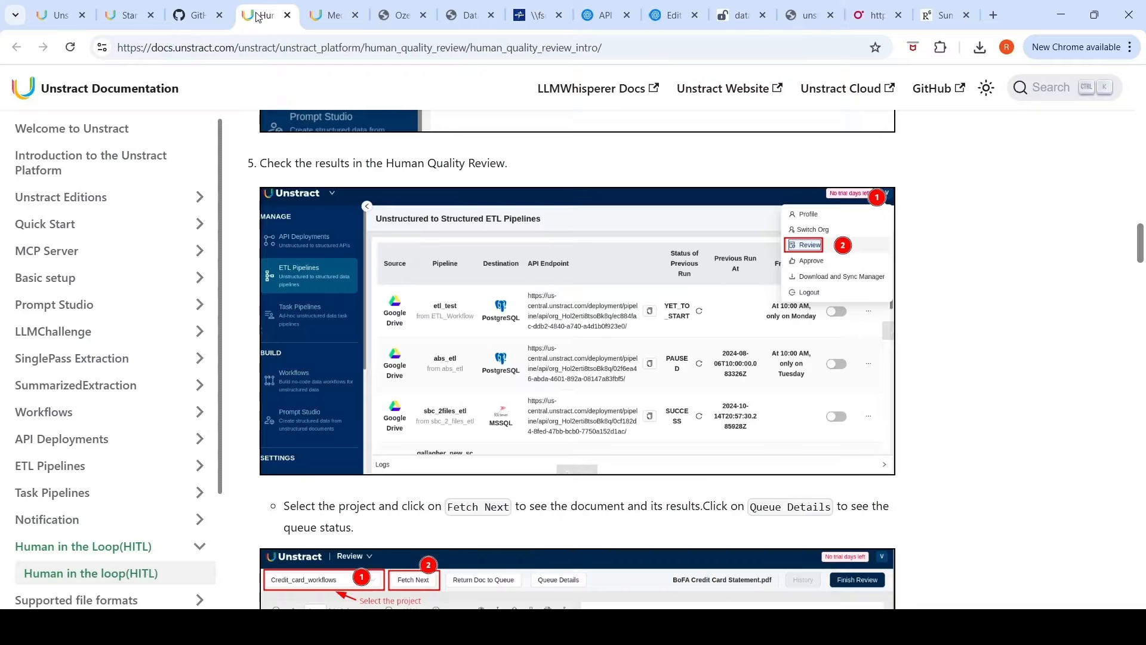
Step: Upload the Ozempic and Mounjaro safety data sheet PDFs as document variants of the project
click(309, 7)
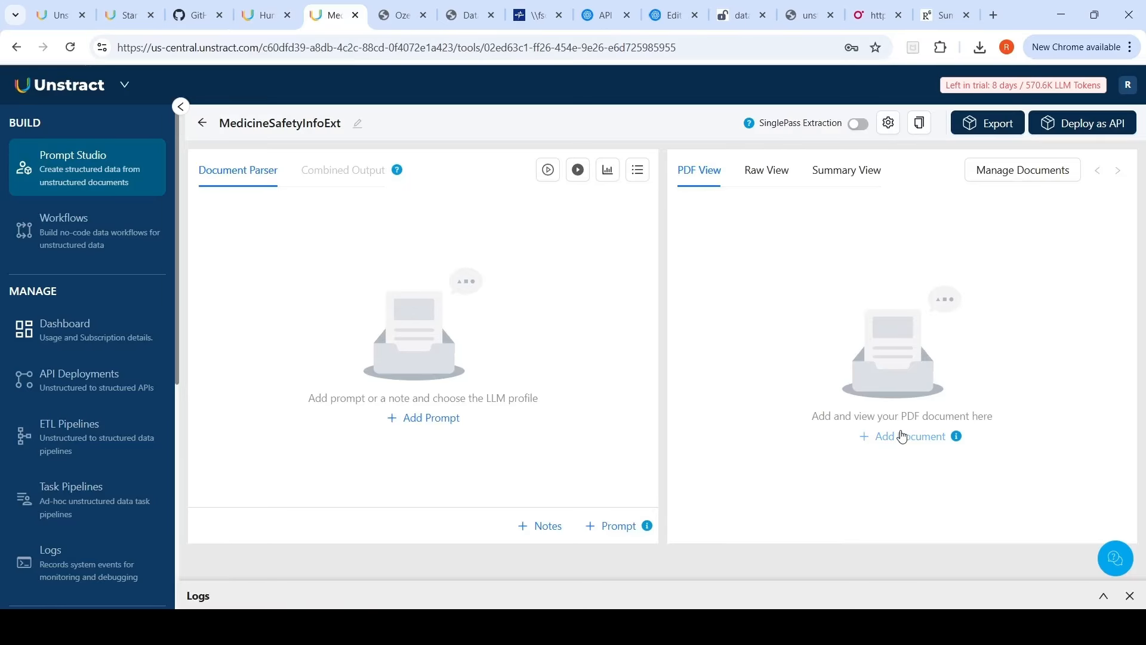
click(899, 440)
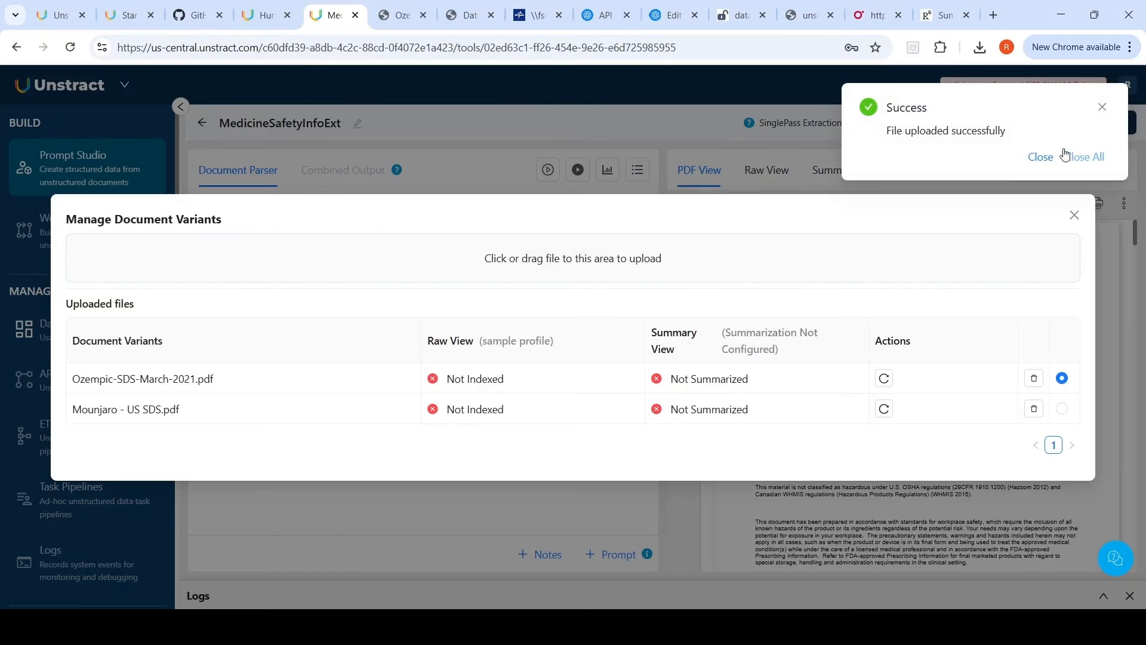
click(1078, 156)
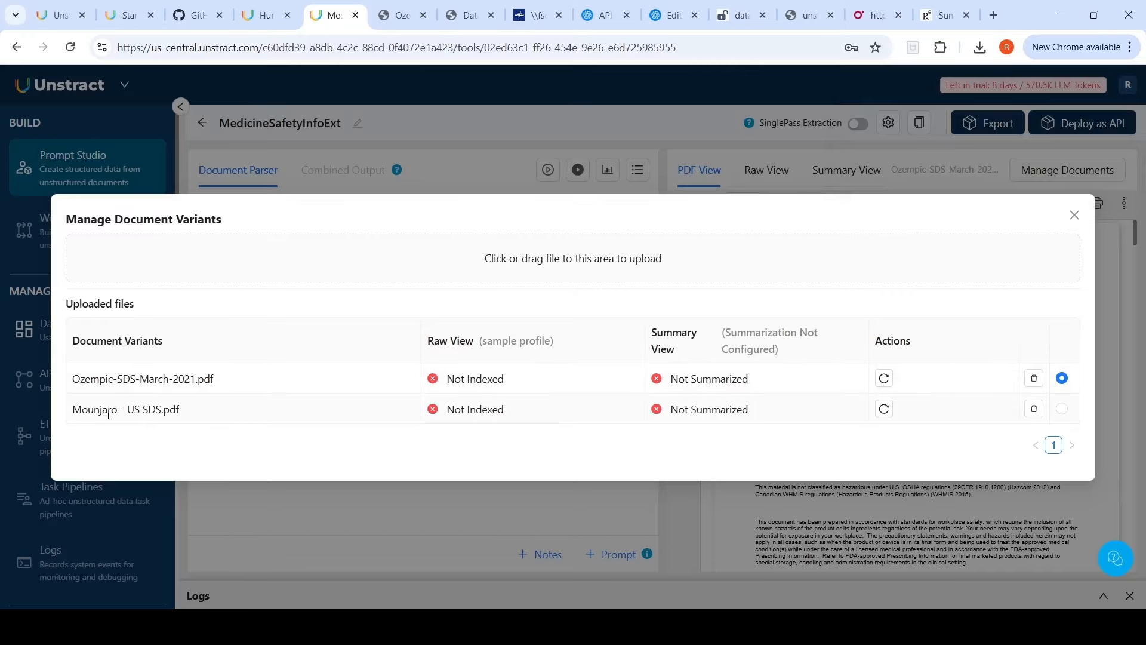
click(1074, 214)
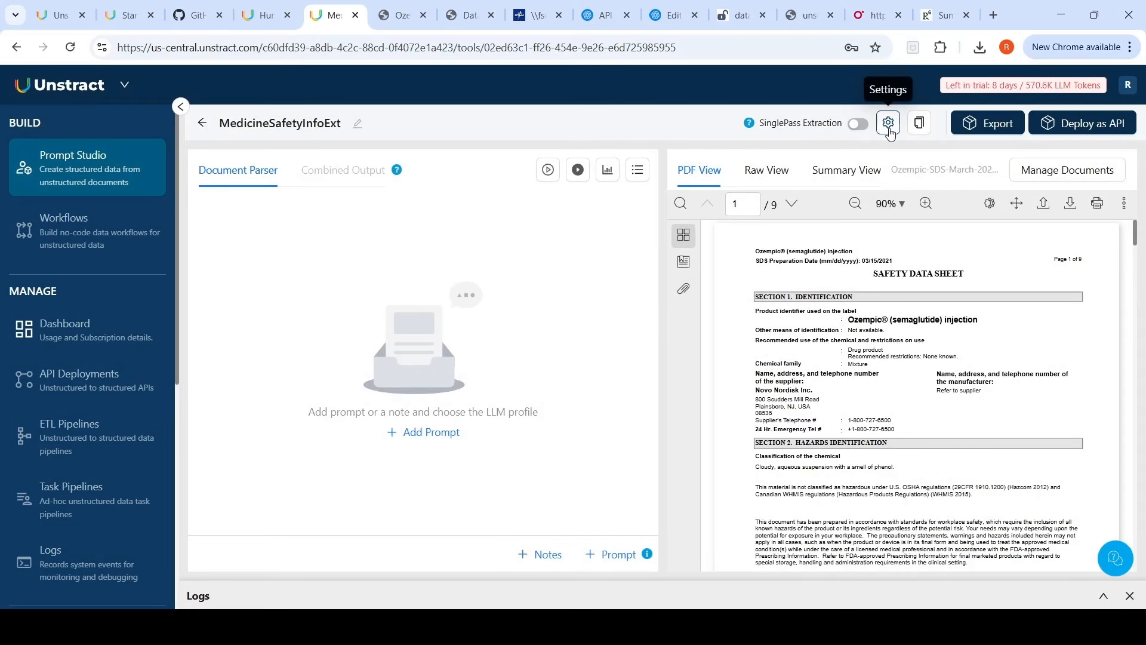
Step: Start a new LLM profile in project settings named gpt5-nano-profile using the gpt-5-nano LLM
click(889, 124)
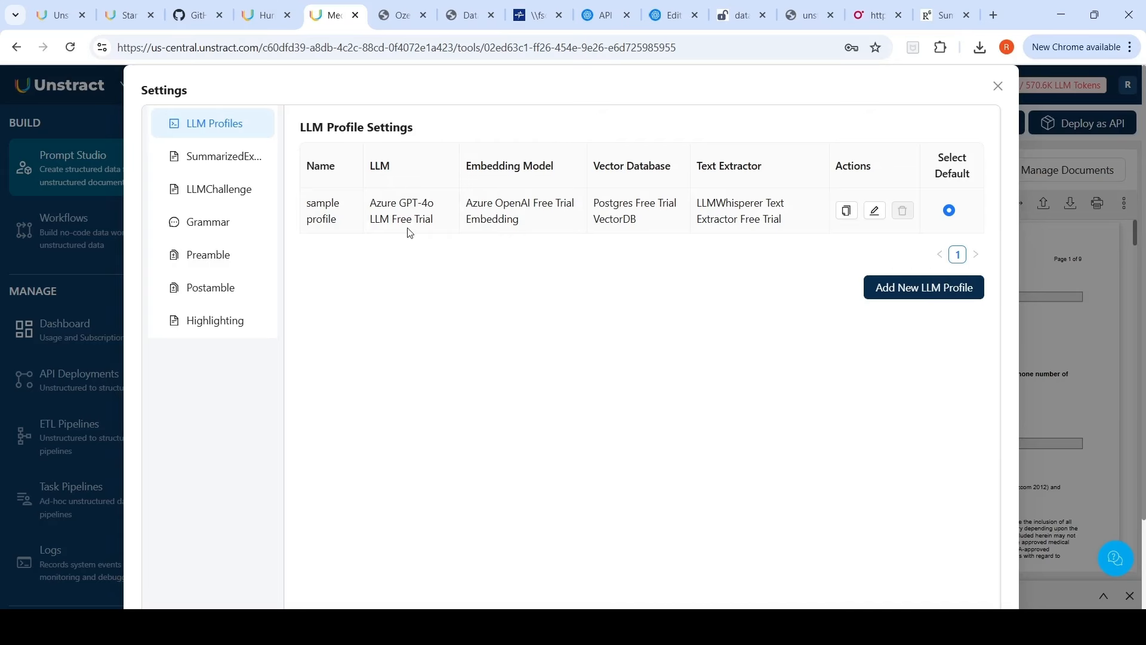
click(900, 300)
click(596, 175)
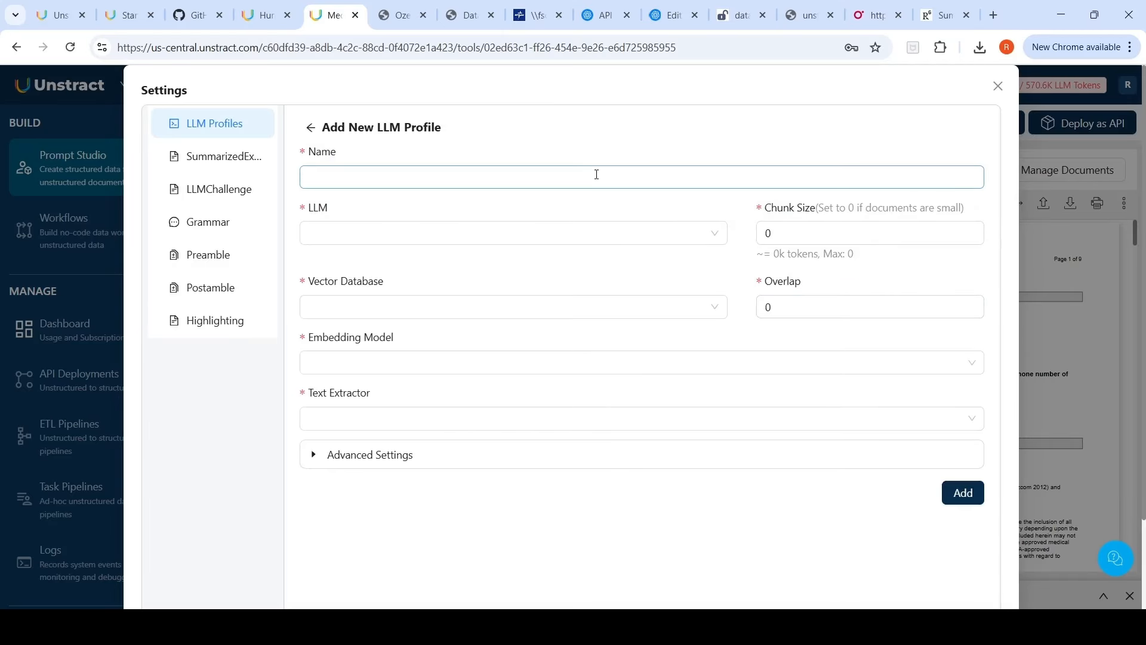
click(710, 234)
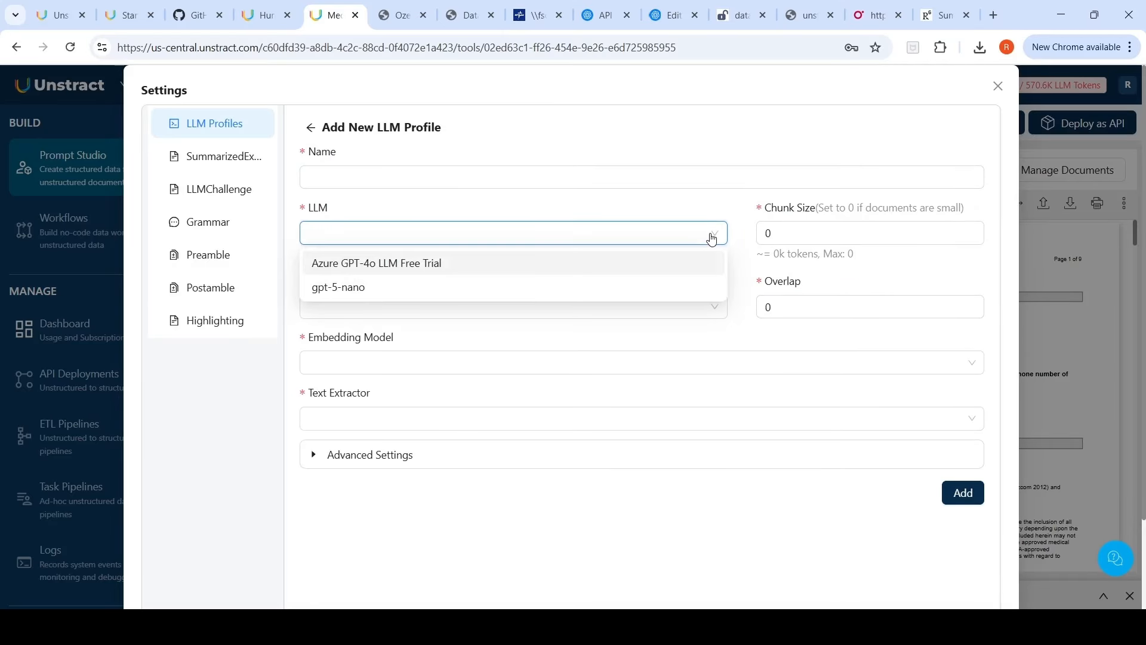
click(359, 288)
text(gpt5-nano-profile)
Step: Choose Postgres Free Trial VectorDB, Azure OpenAI Free Trial Embedding and LLMWhisperer Text Extractor Free Trial, then add the profile
click(570, 308)
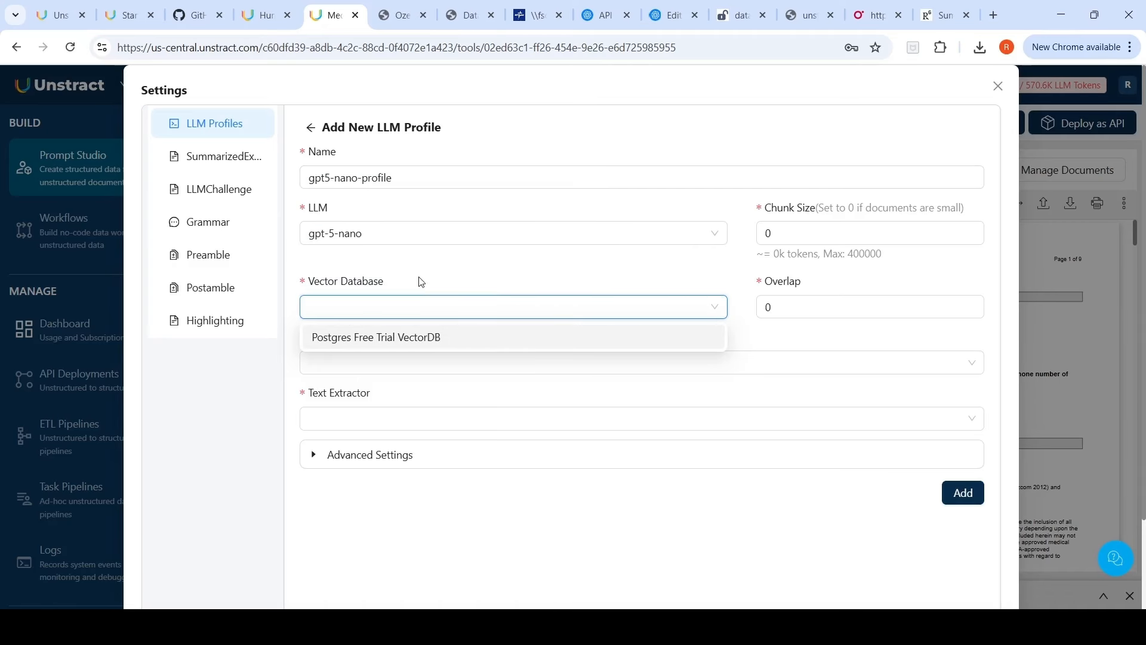
click(384, 337)
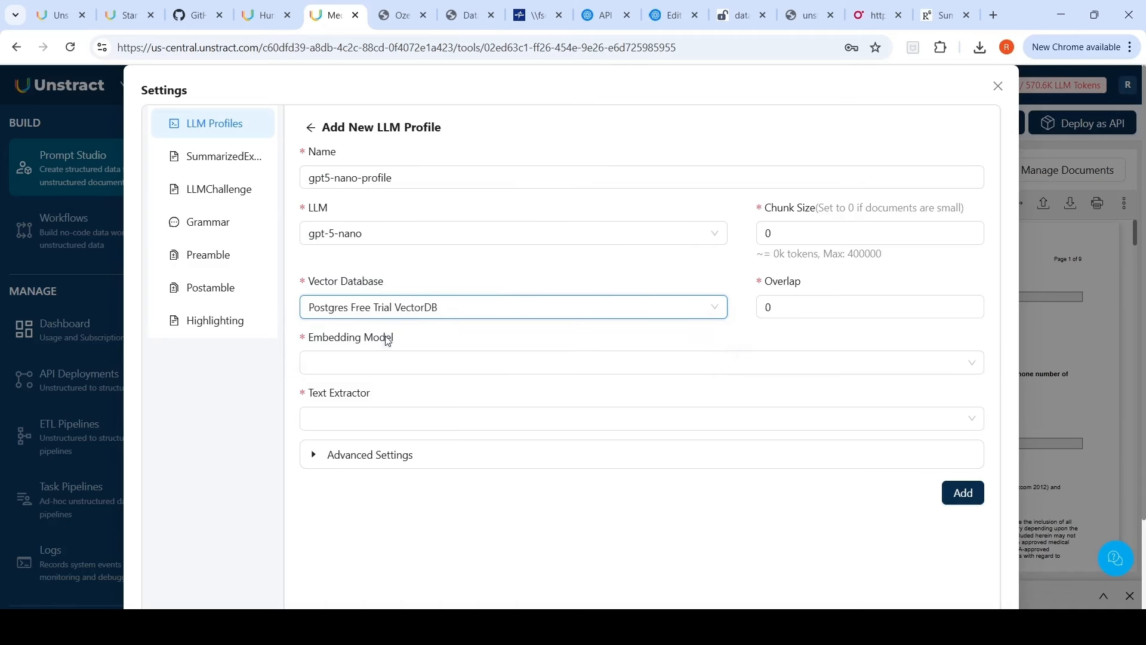
click(400, 367)
click(386, 395)
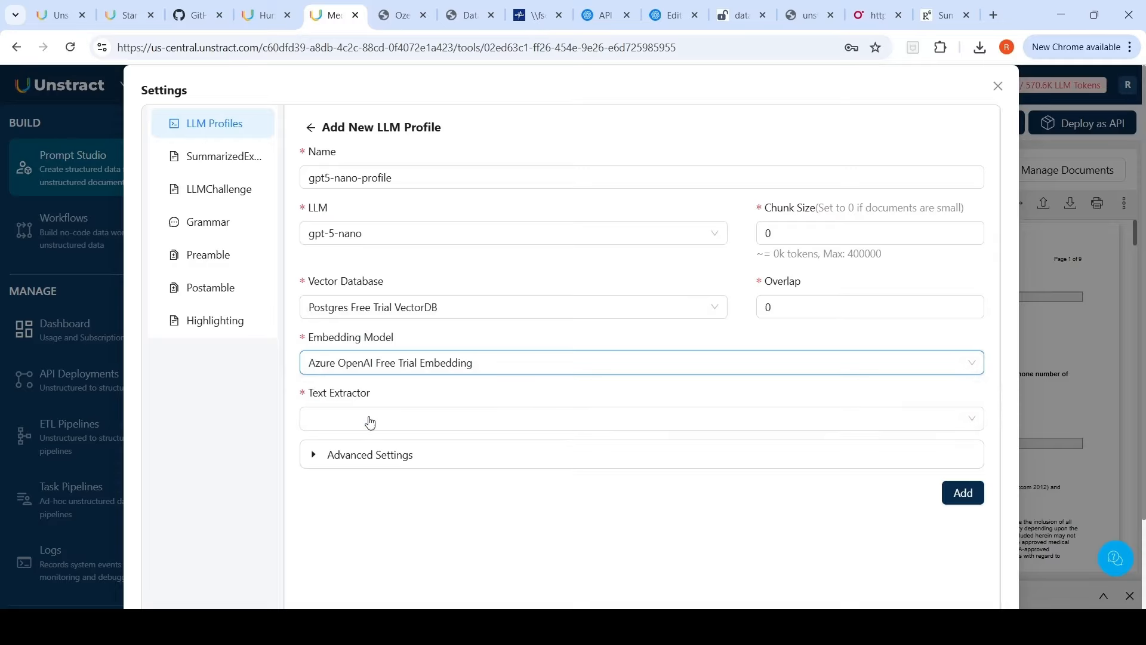
click(370, 422)
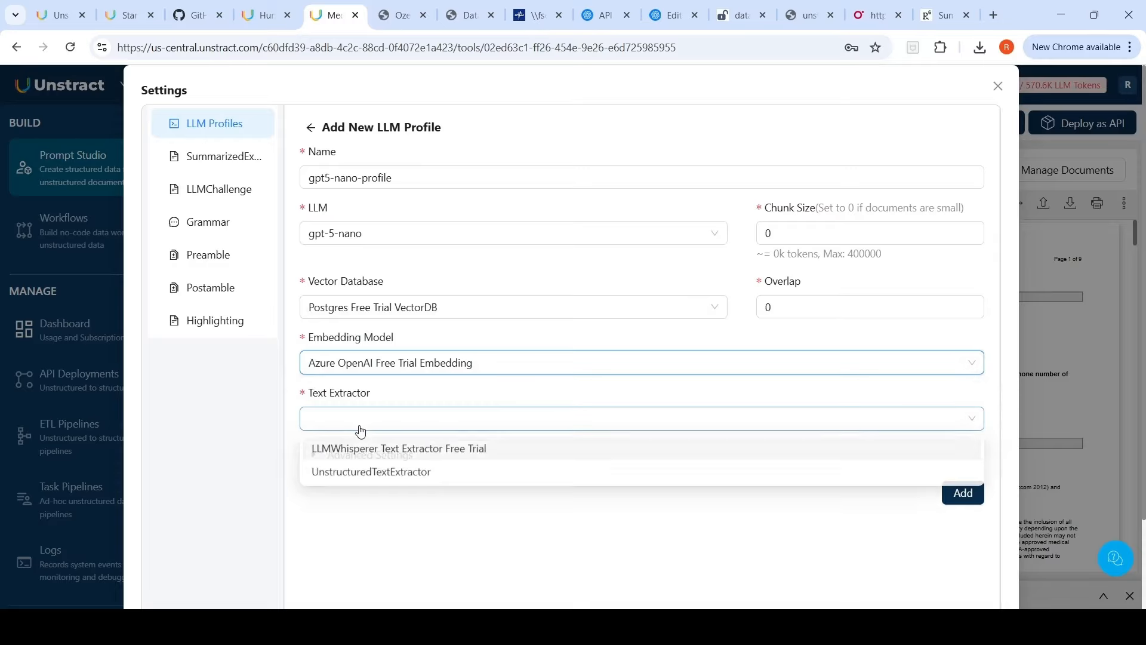
click(389, 451)
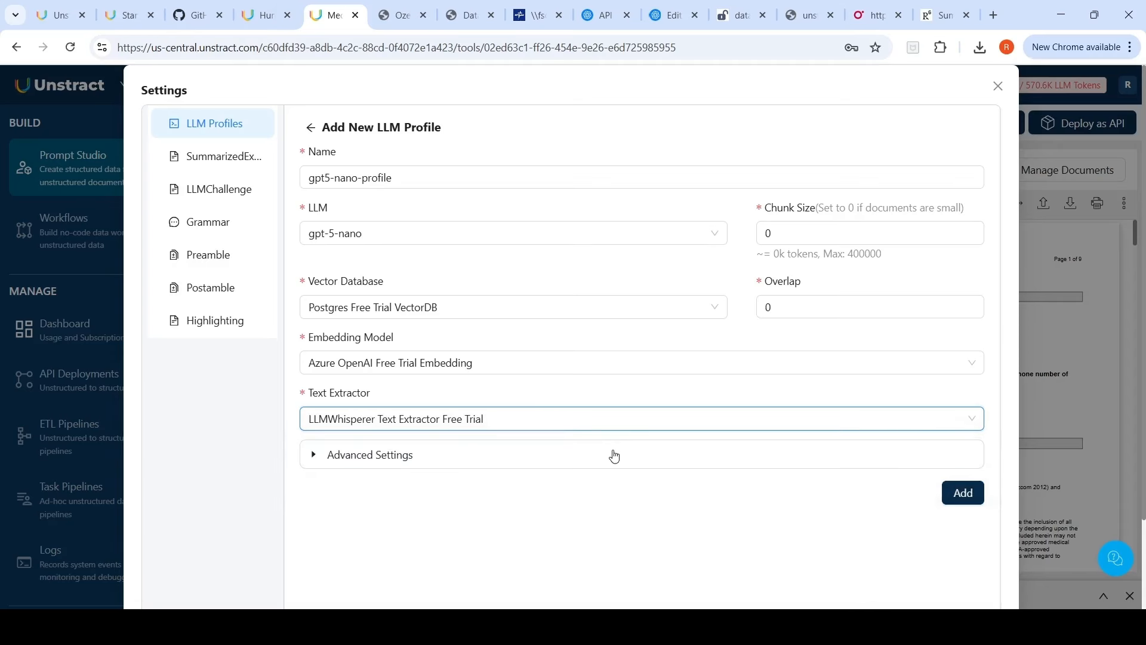
click(968, 499)
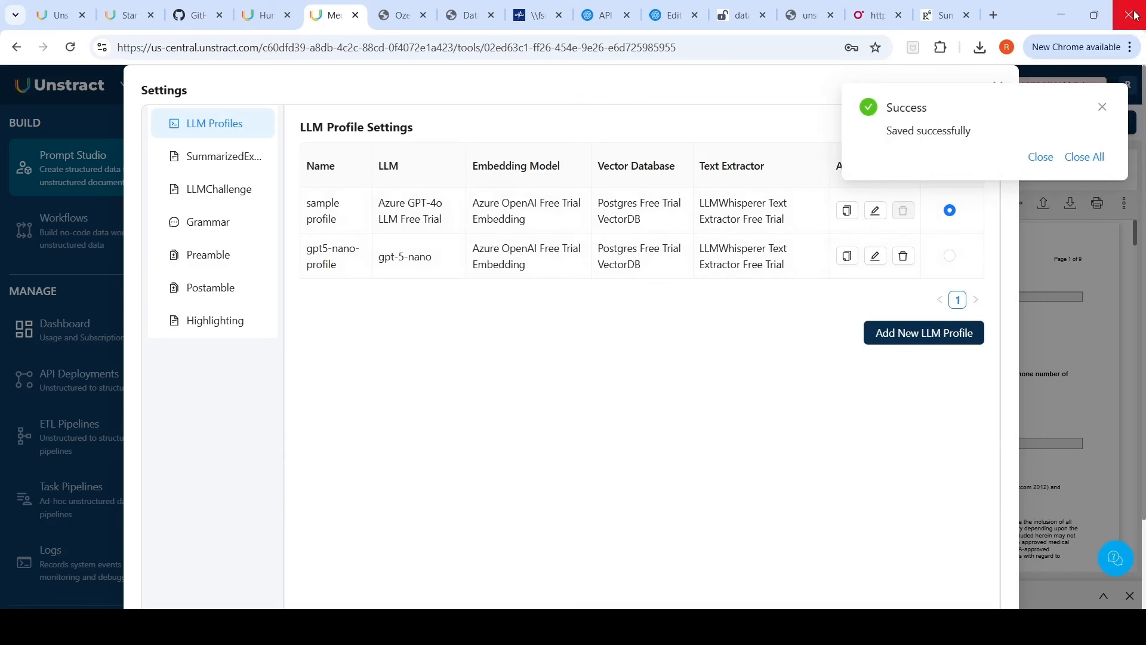
click(1102, 107)
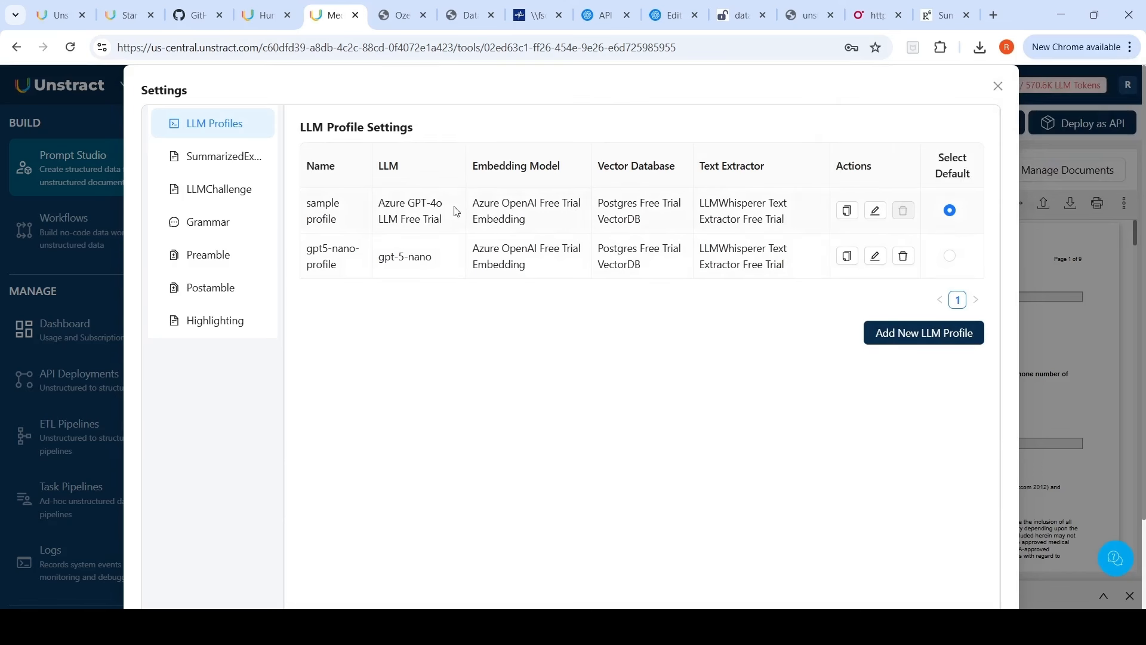
Step: Configure summarized extraction with the Azure GPT-4o LLM Free Trial adapter and Summarize Context enabled, and save it
click(226, 162)
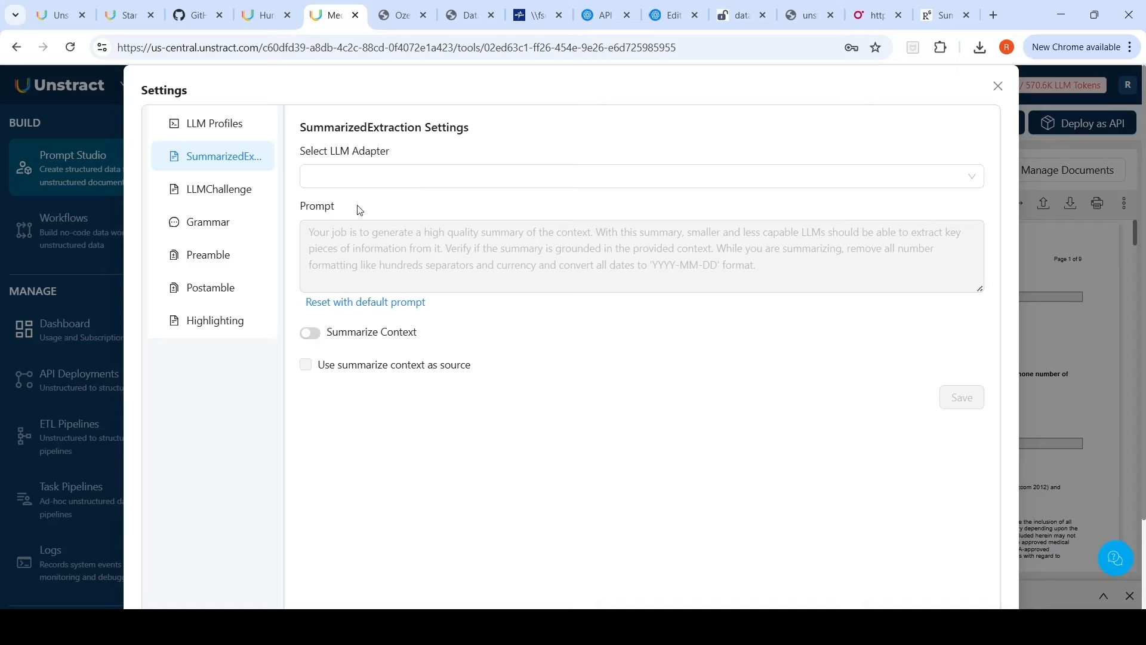
click(375, 175)
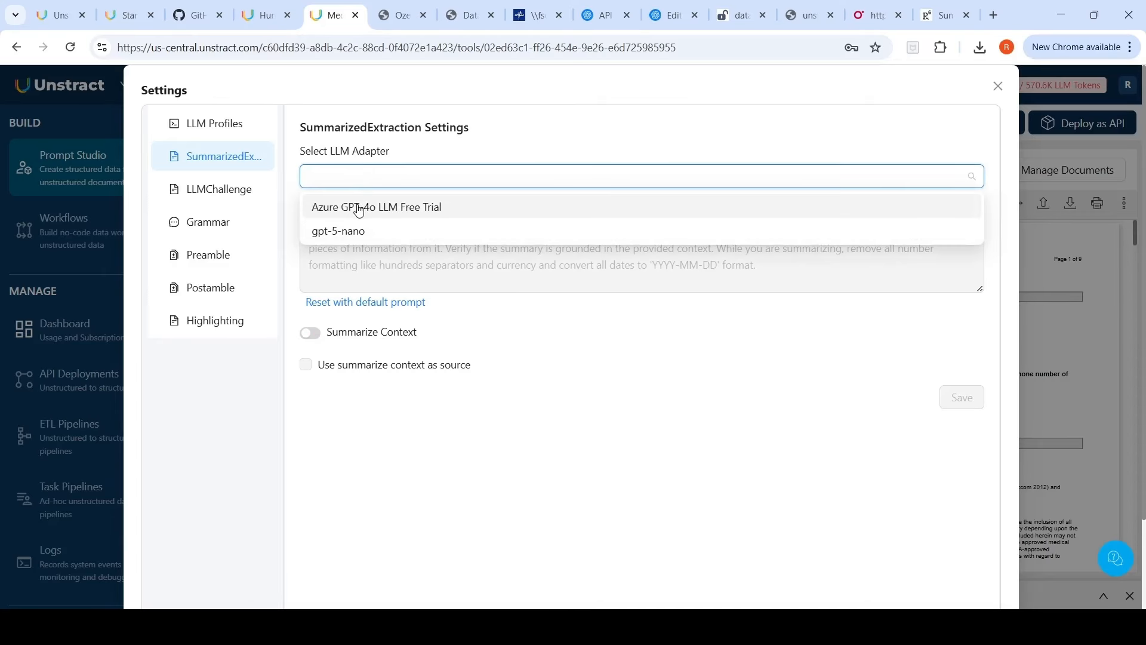
click(358, 207)
click(312, 337)
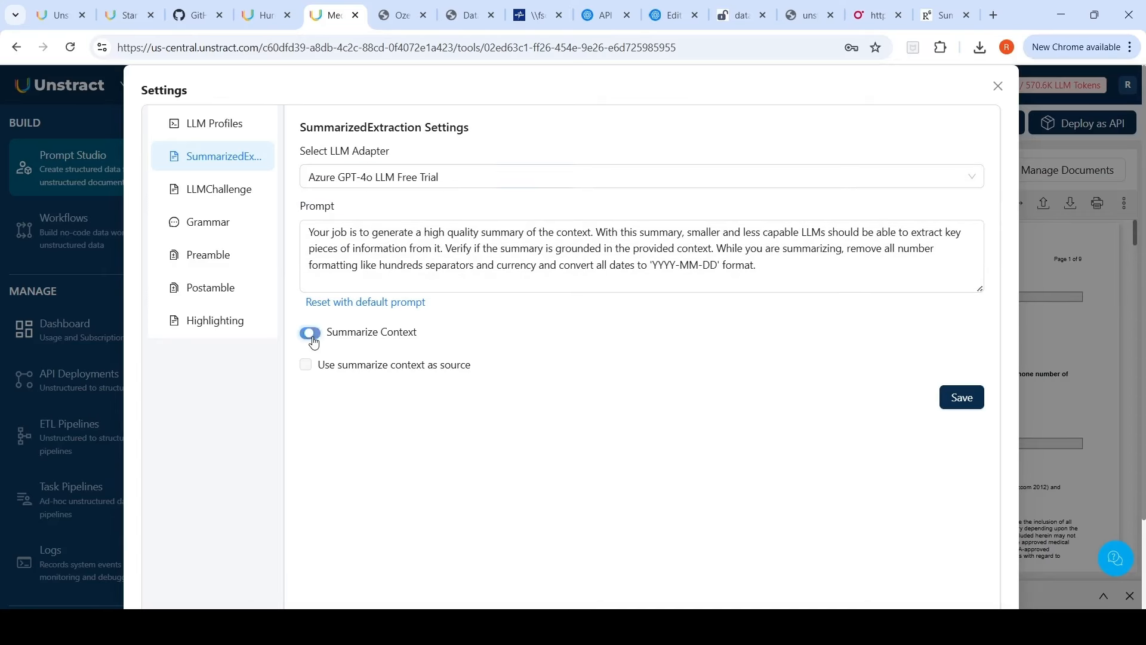
click(962, 398)
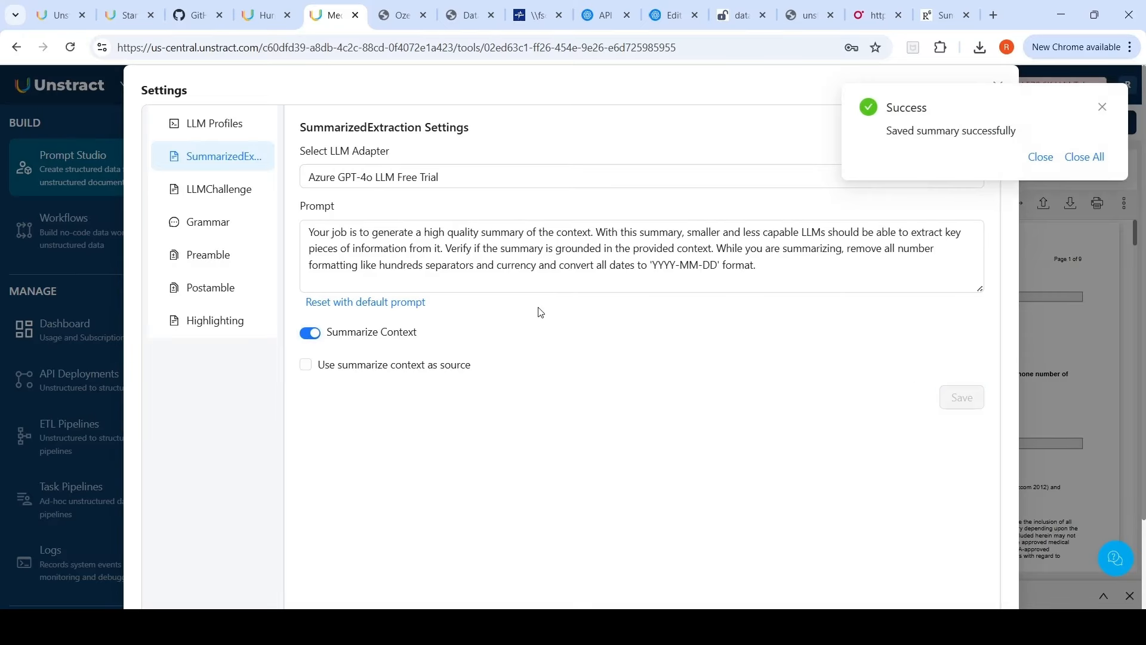
Step: Enable LLMChallenge with gpt-5-nano as the challenger LLM and save the challenge settings
click(229, 191)
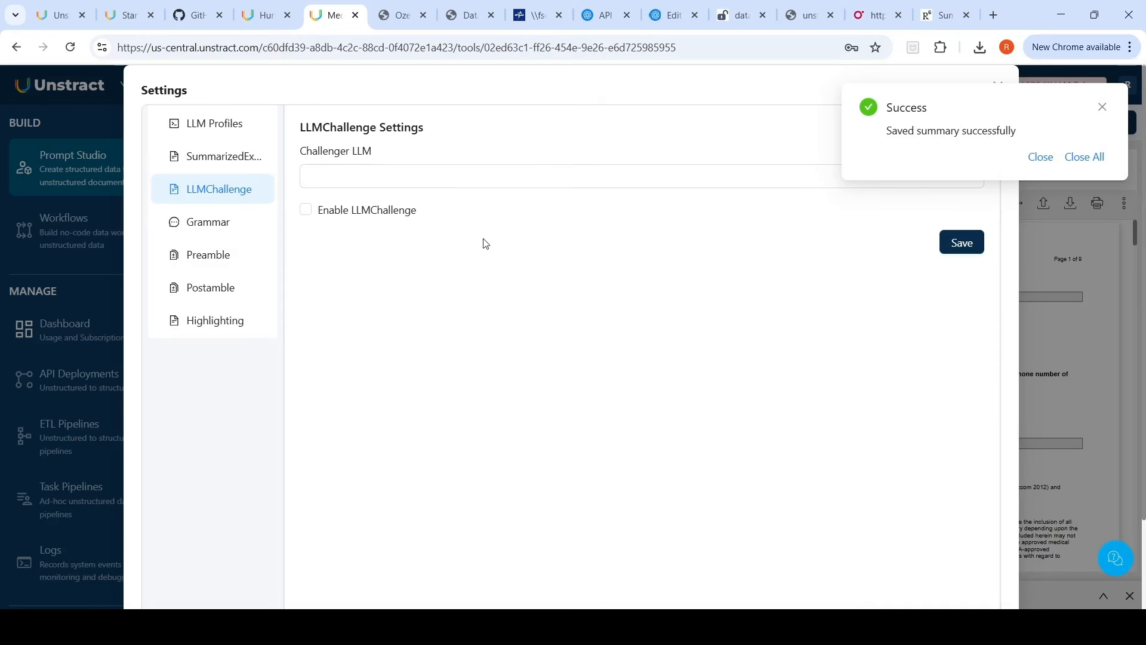
click(366, 182)
click(343, 239)
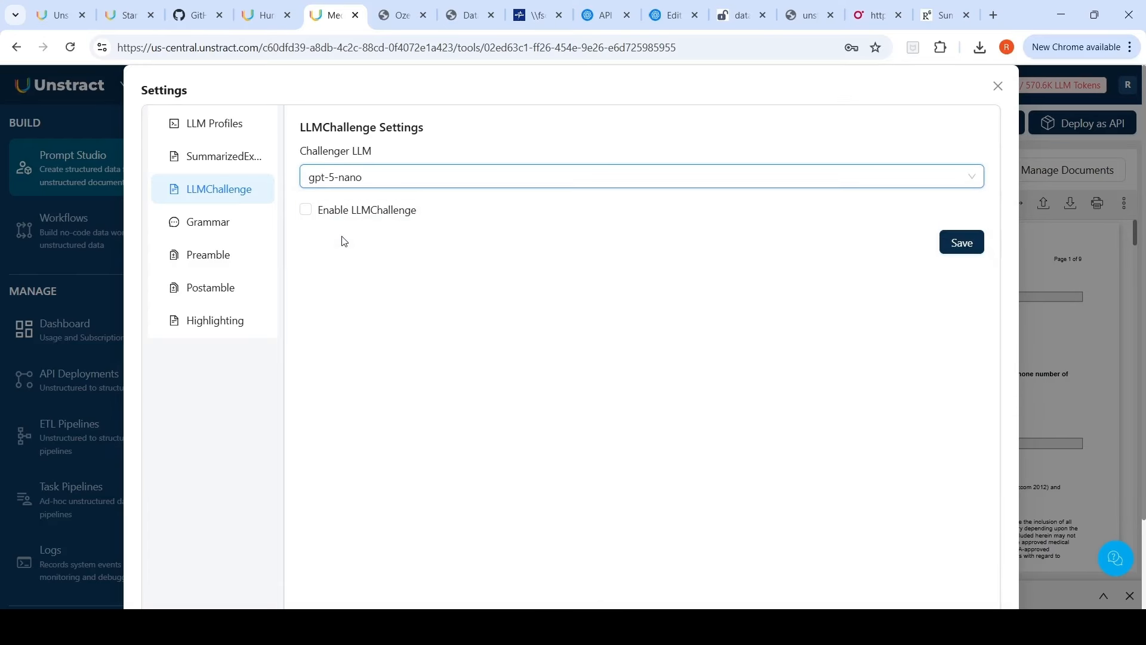
click(306, 211)
click(962, 241)
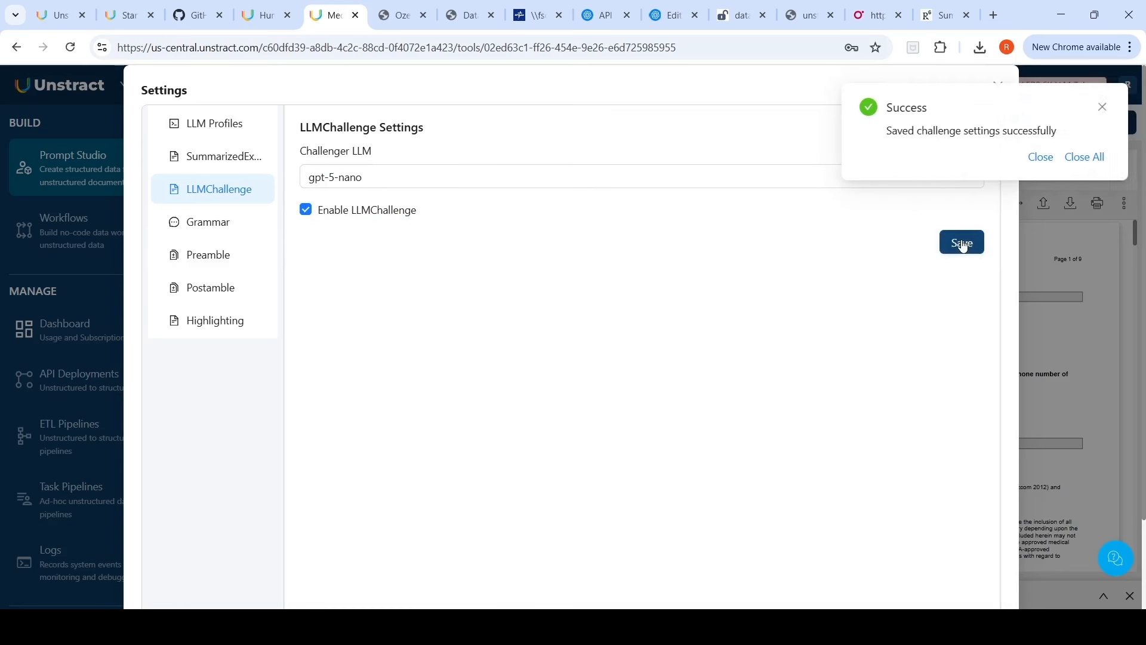
click(1102, 107)
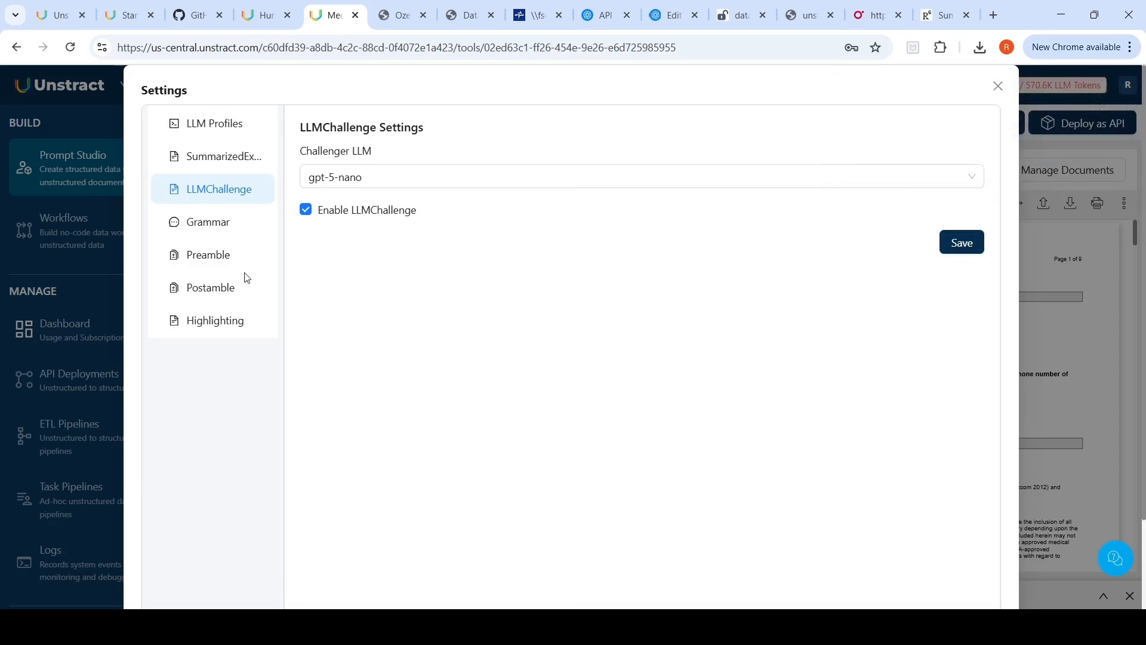
Step: Enable highlighting in the project settings, save it and close the settings
click(205, 256)
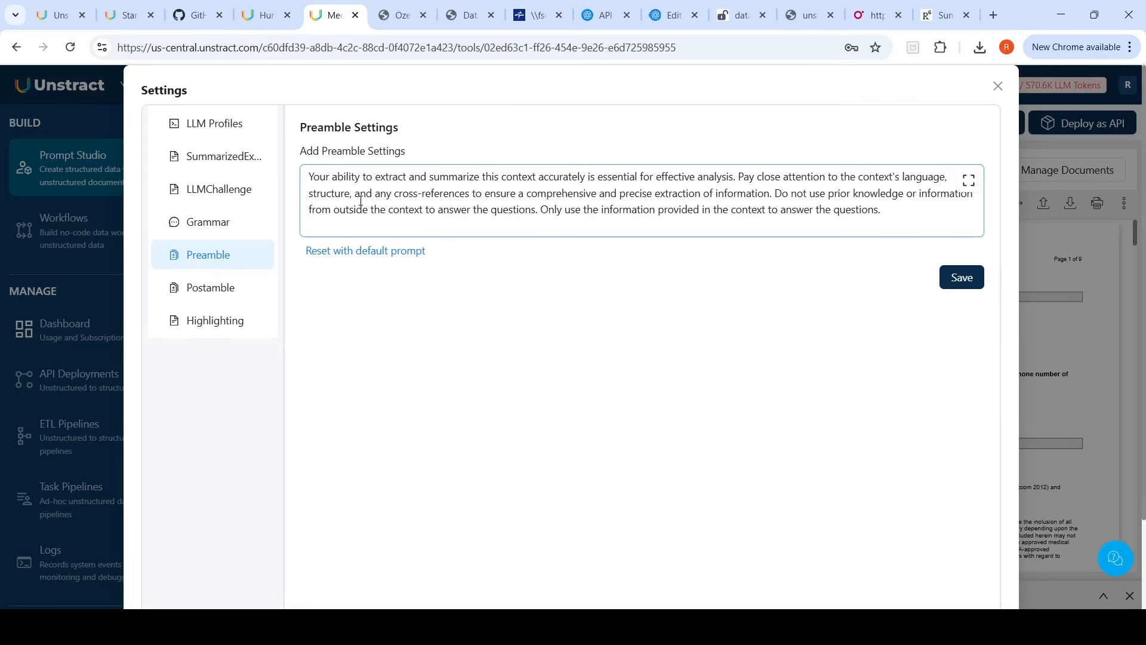
click(218, 289)
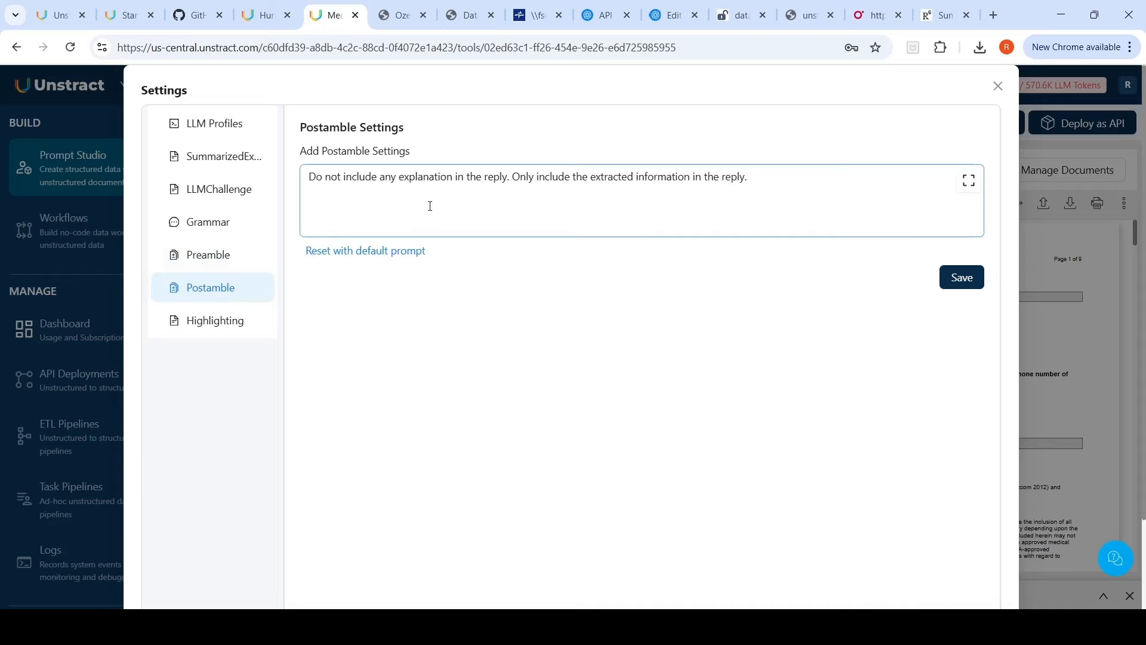
click(229, 323)
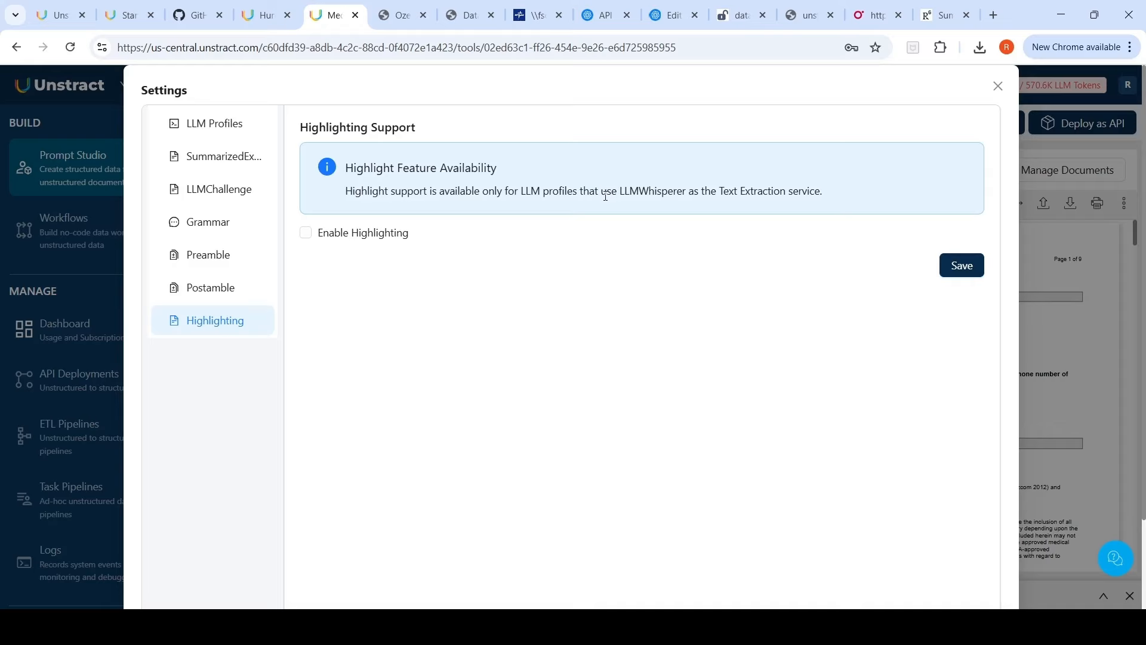
click(306, 233)
click(963, 267)
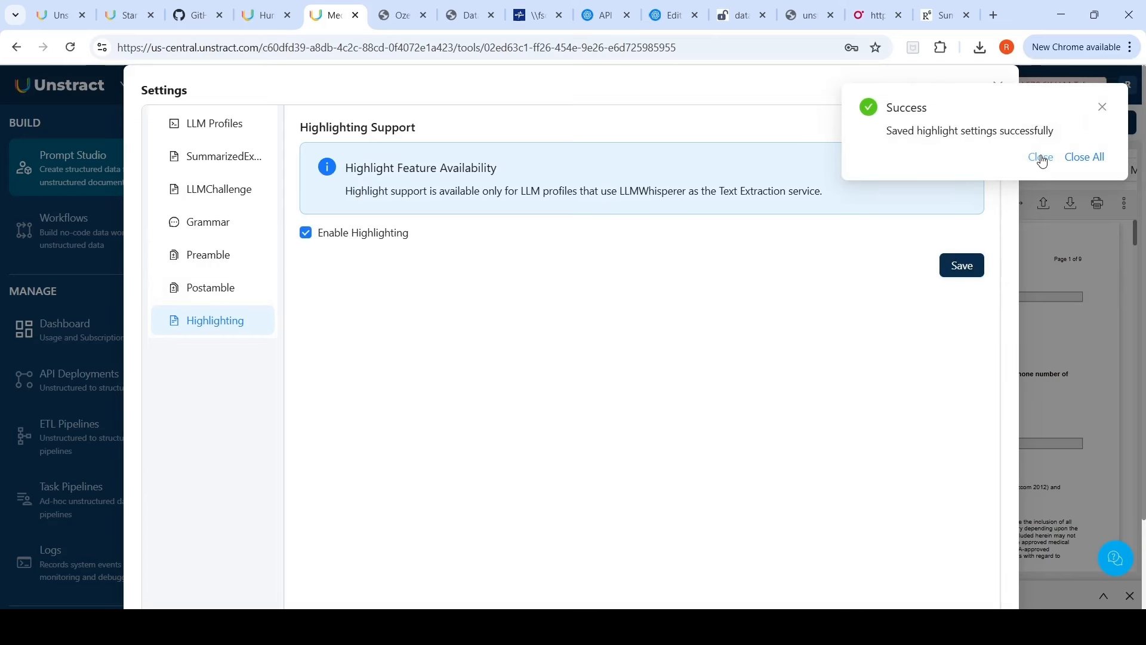
click(1041, 157)
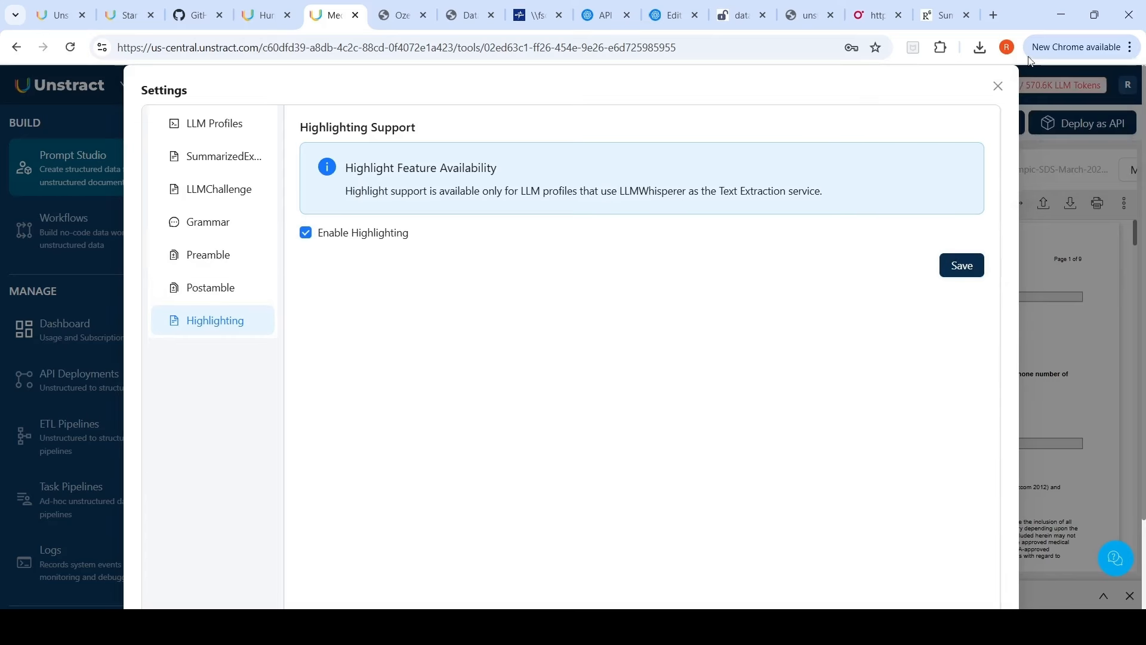
click(997, 89)
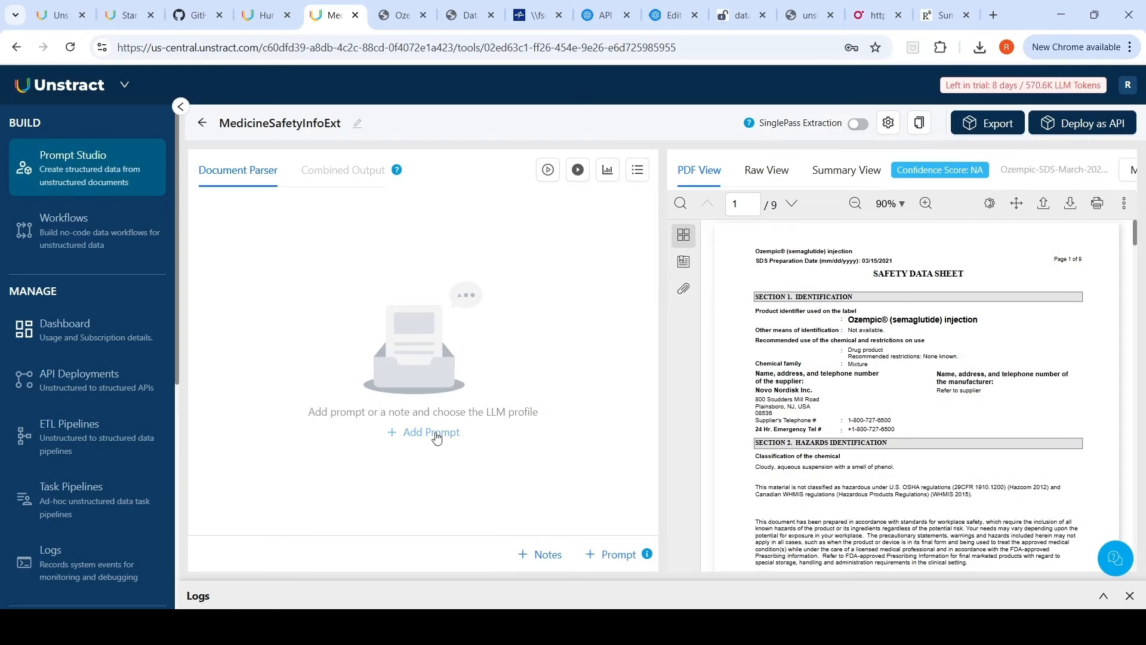
Step: Add a prompt with the text 'Extract ingredients of the medicine'
click(437, 439)
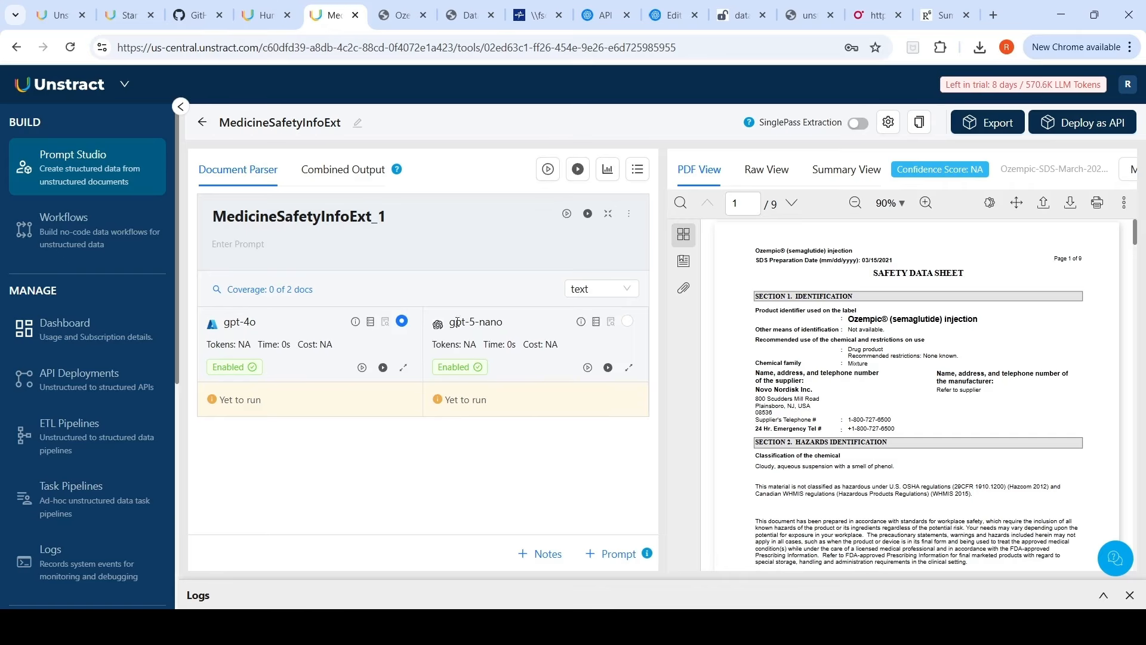
click(250, 245)
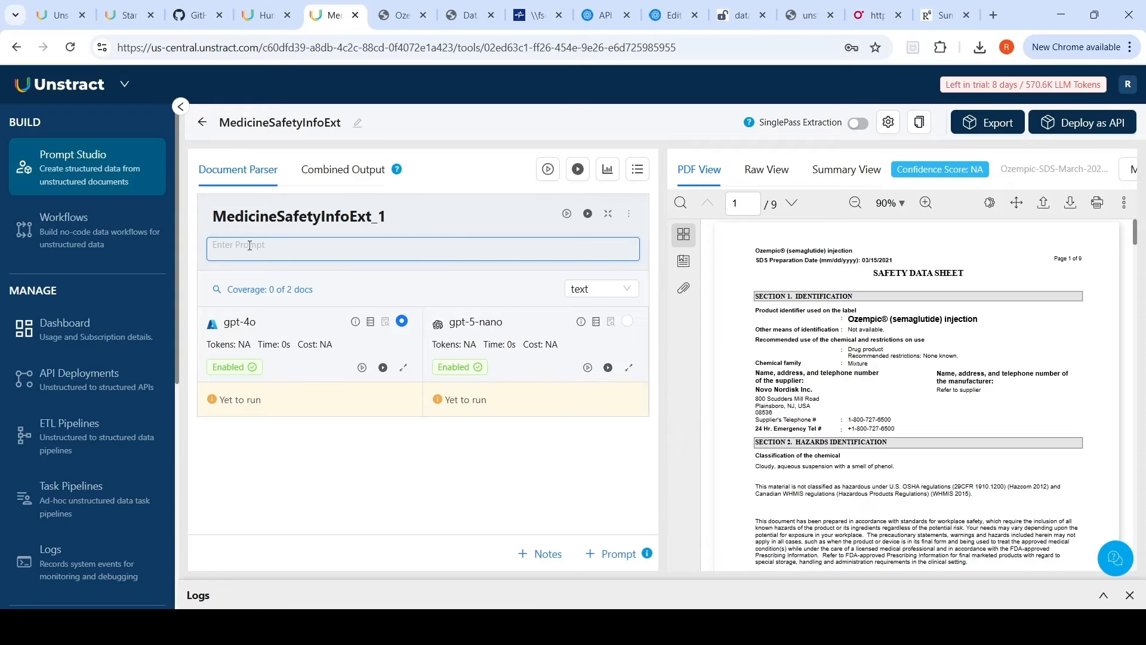
text(Extract ingredients of the medicine)
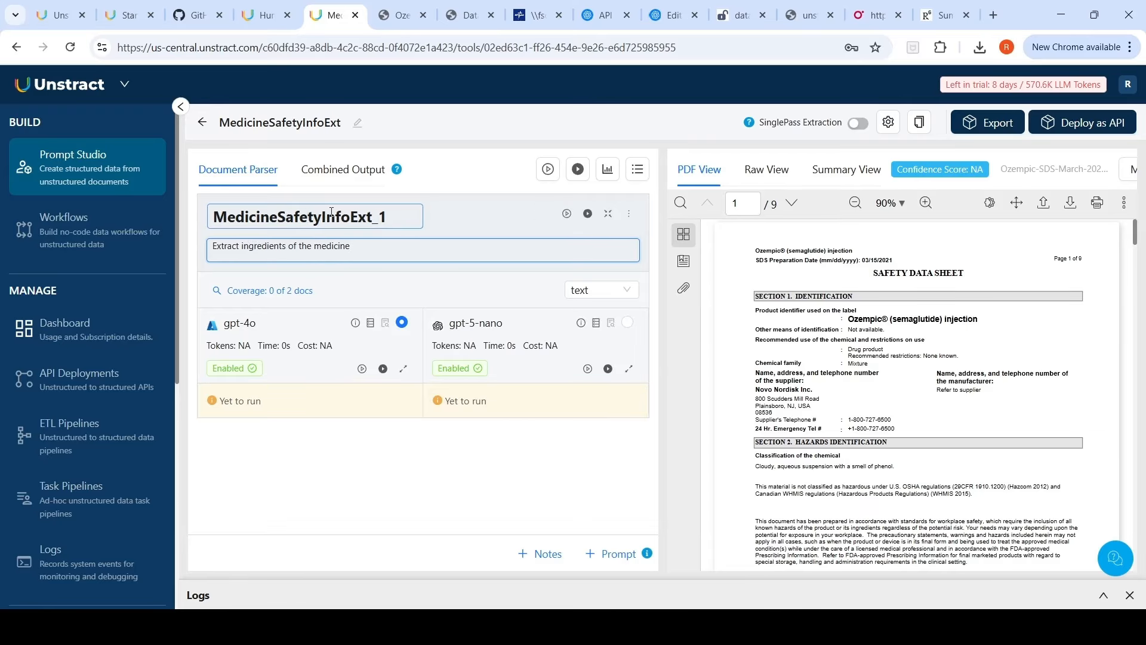
Step: Rename the prompt to MedicineSafetyingredients and set its output type to json
drag(323, 218, 395, 221)
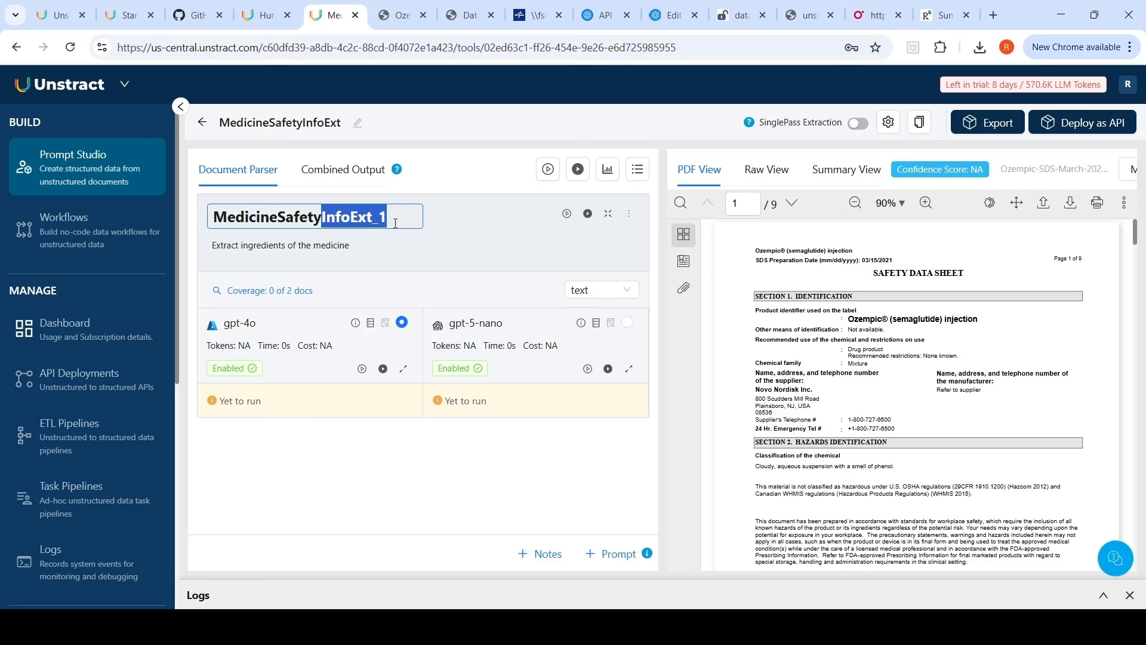
text(ingredients)
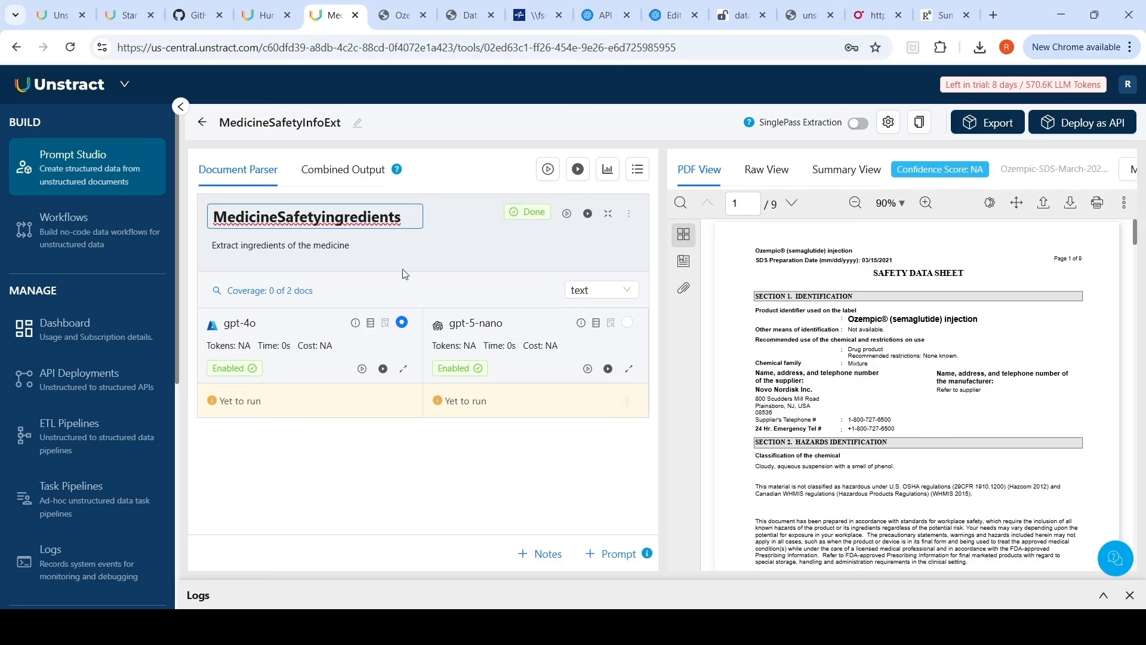
click(356, 465)
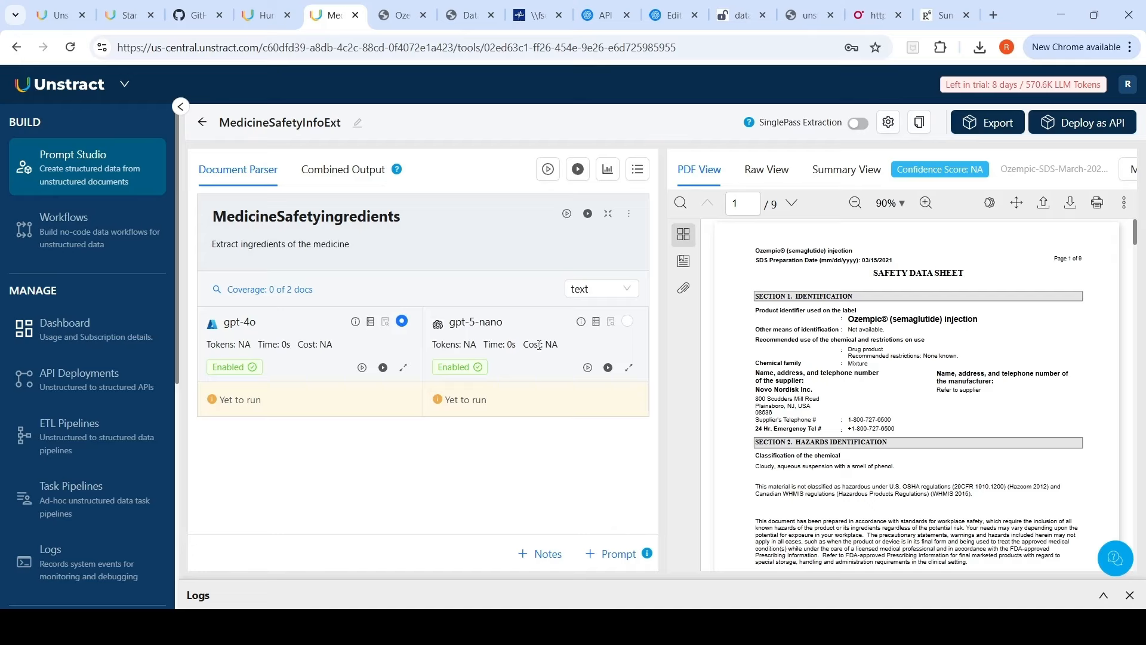
click(618, 289)
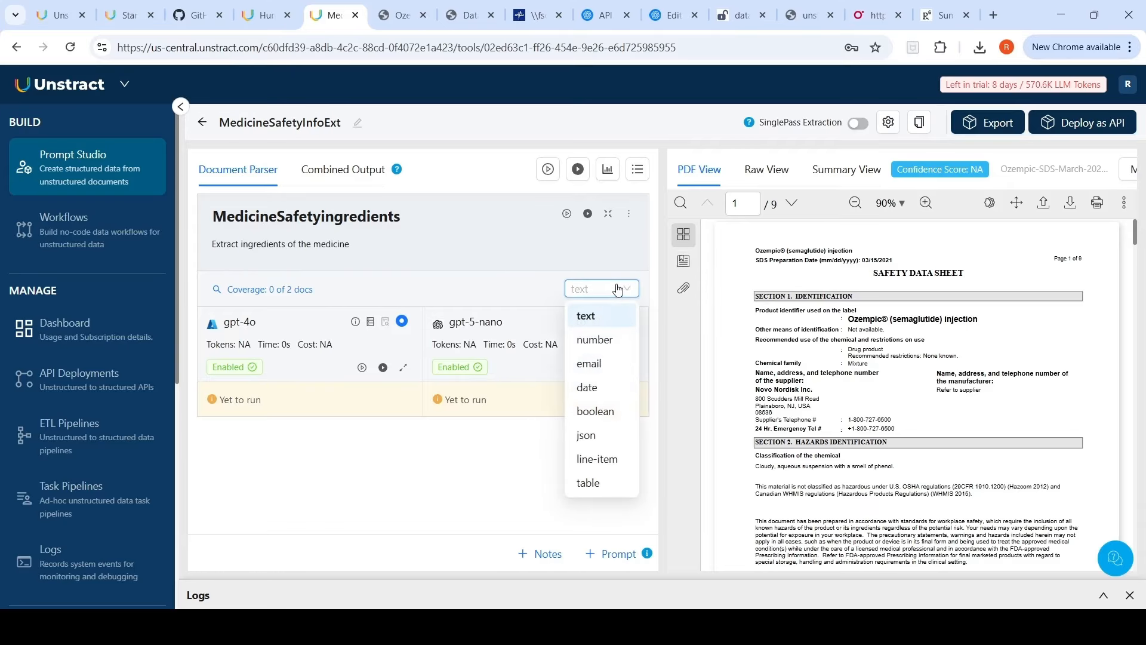
click(587, 435)
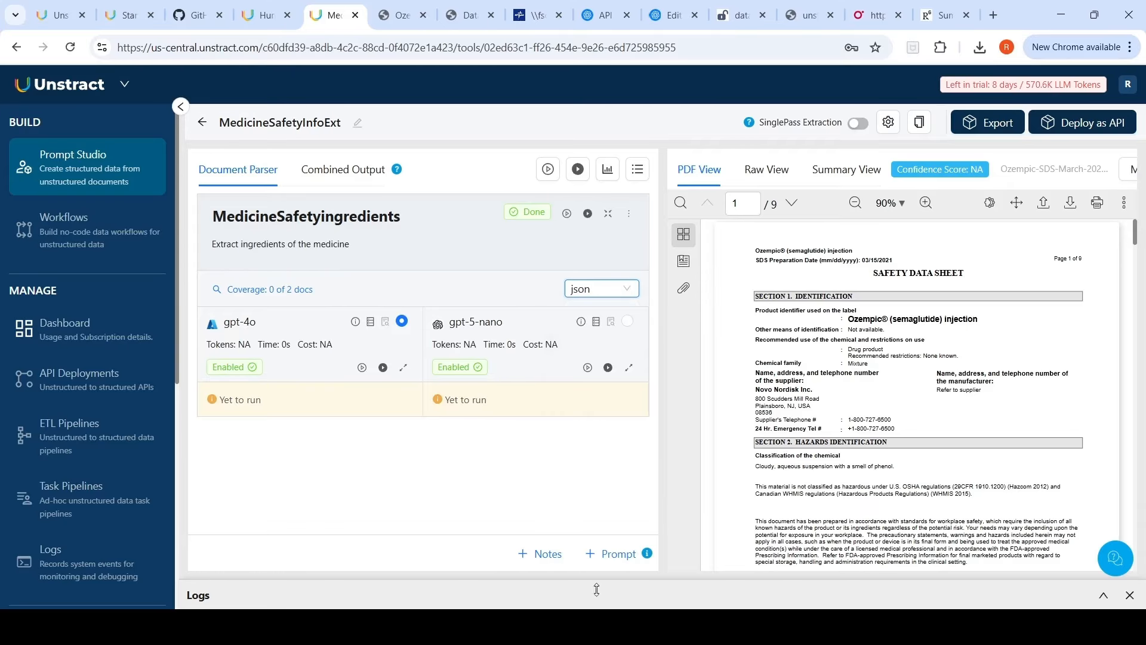
Step: Add a second prompt 'Extract medicine TOXICOLOGICAL INFORMATION' with json as its output type
click(614, 558)
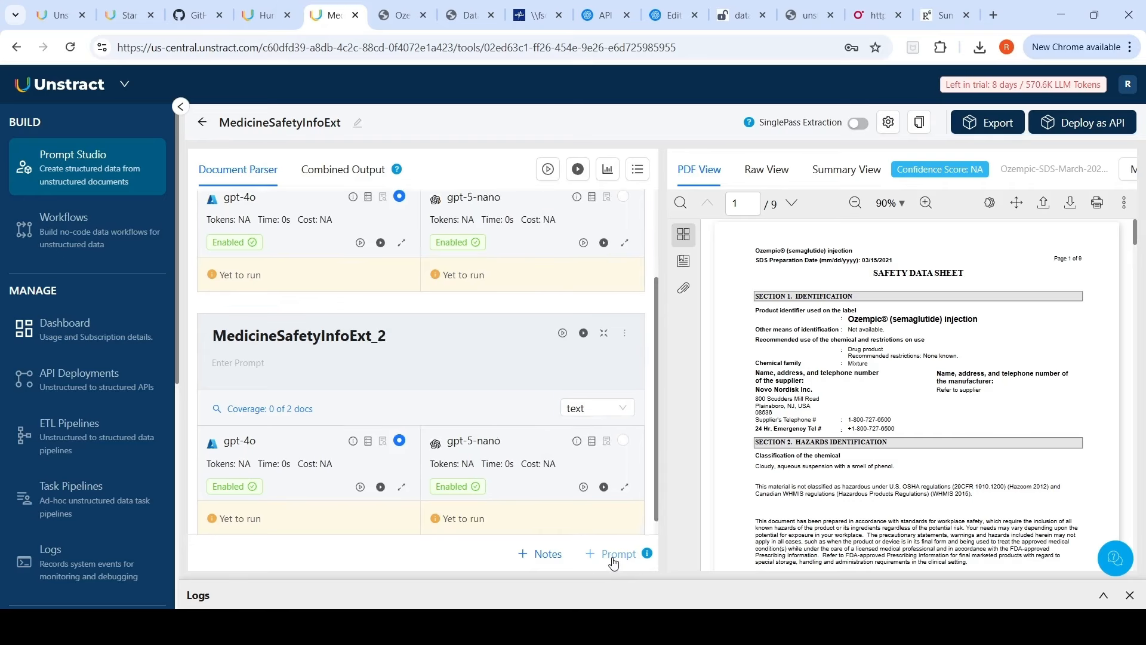
click(277, 345)
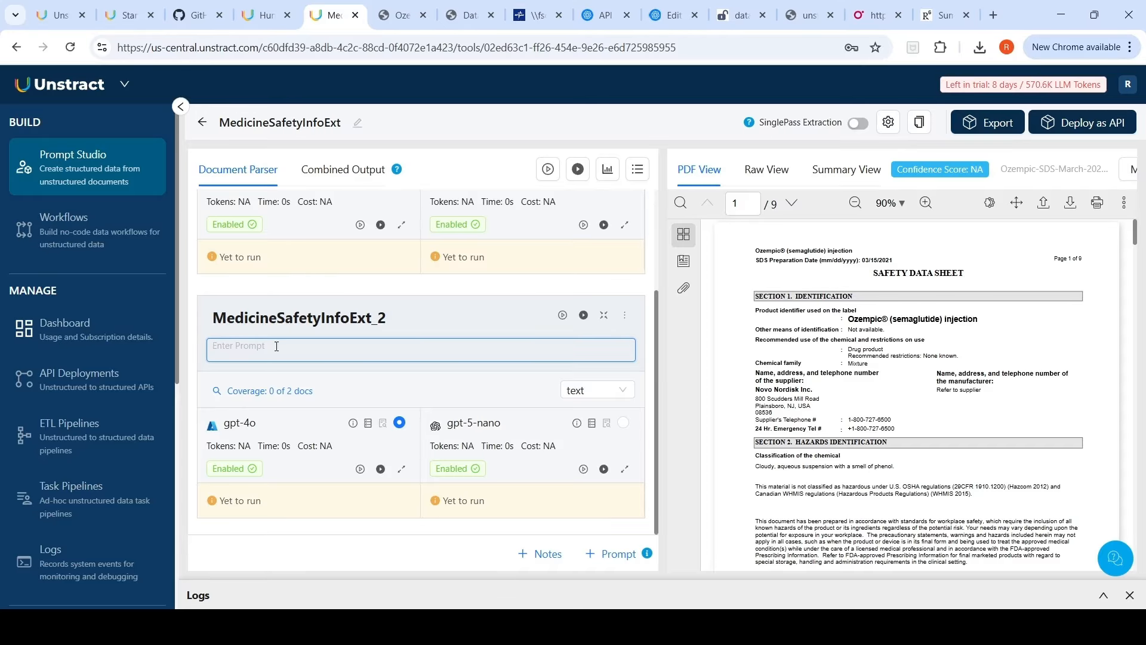
text(Extract medicine TOXICOLOGICAL INFORMATION)
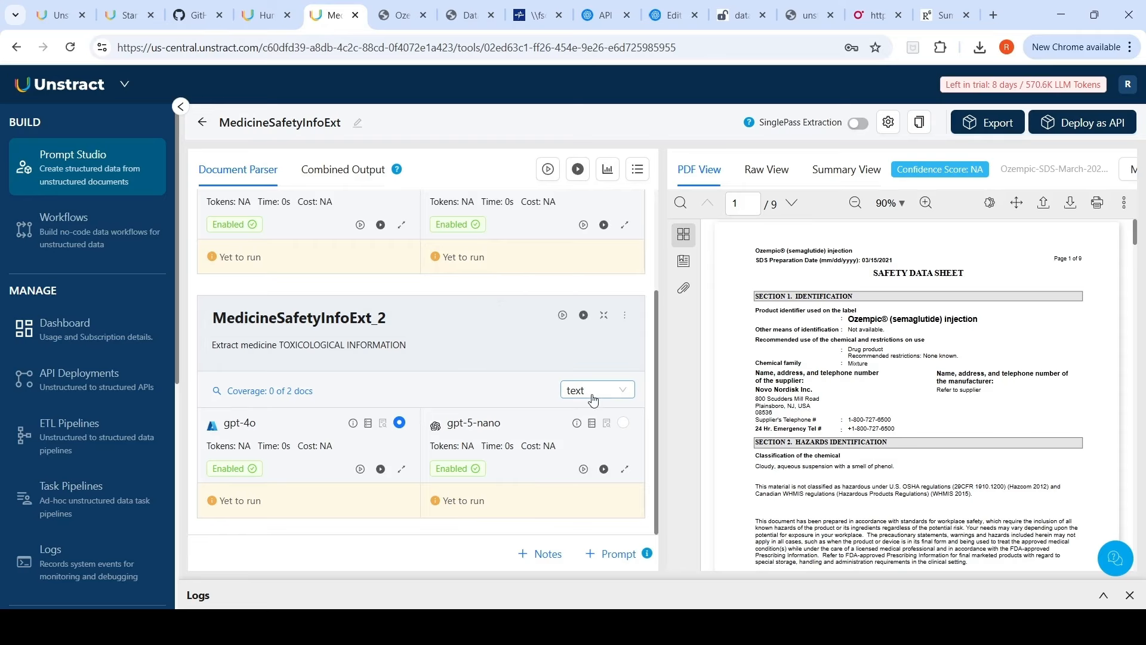
click(593, 397)
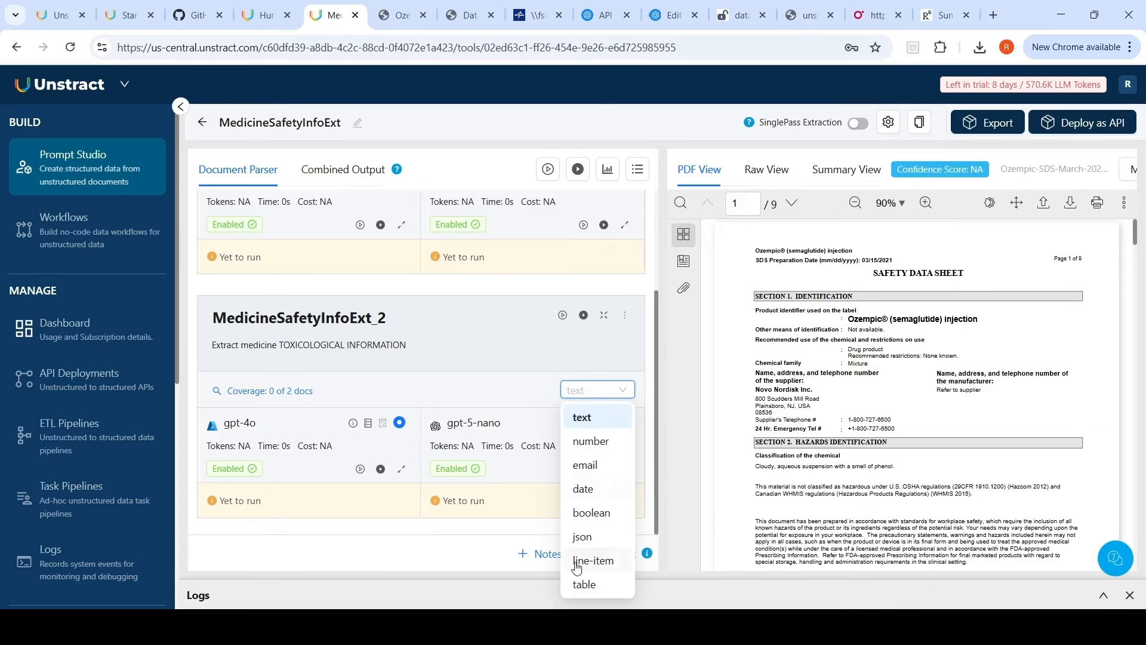
click(583, 537)
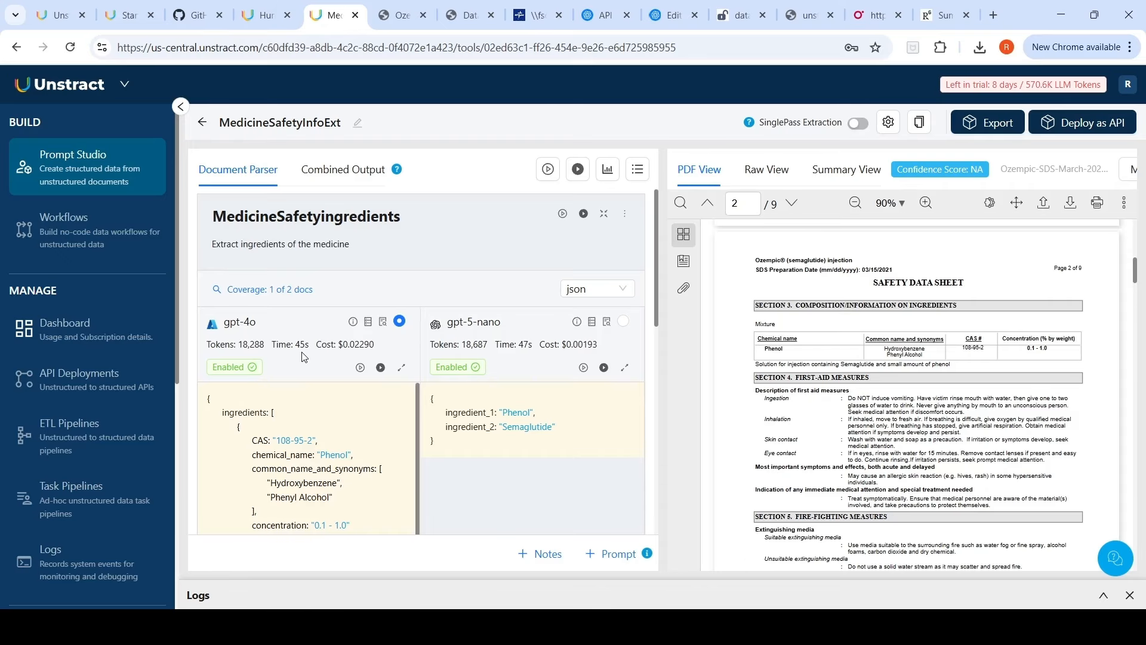
Step: Compare the gpt-4o and gpt-5-nano outputs for both prompts against the safety data sheet pages
scroll(302, 357, down, 1)
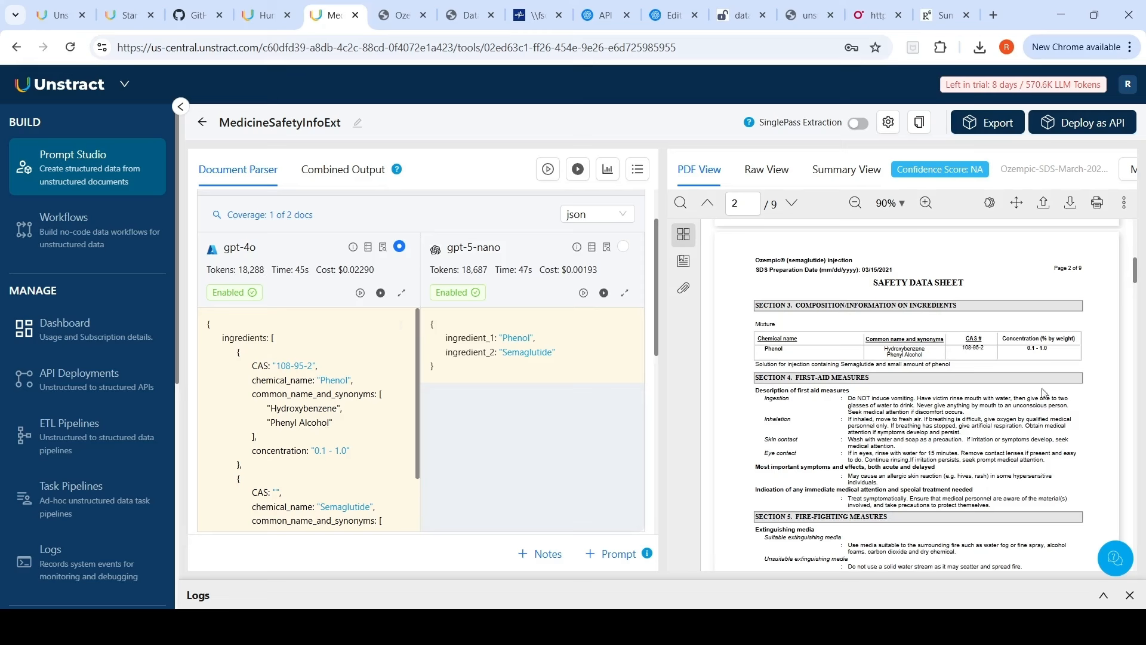
scroll(316, 435, down, 2)
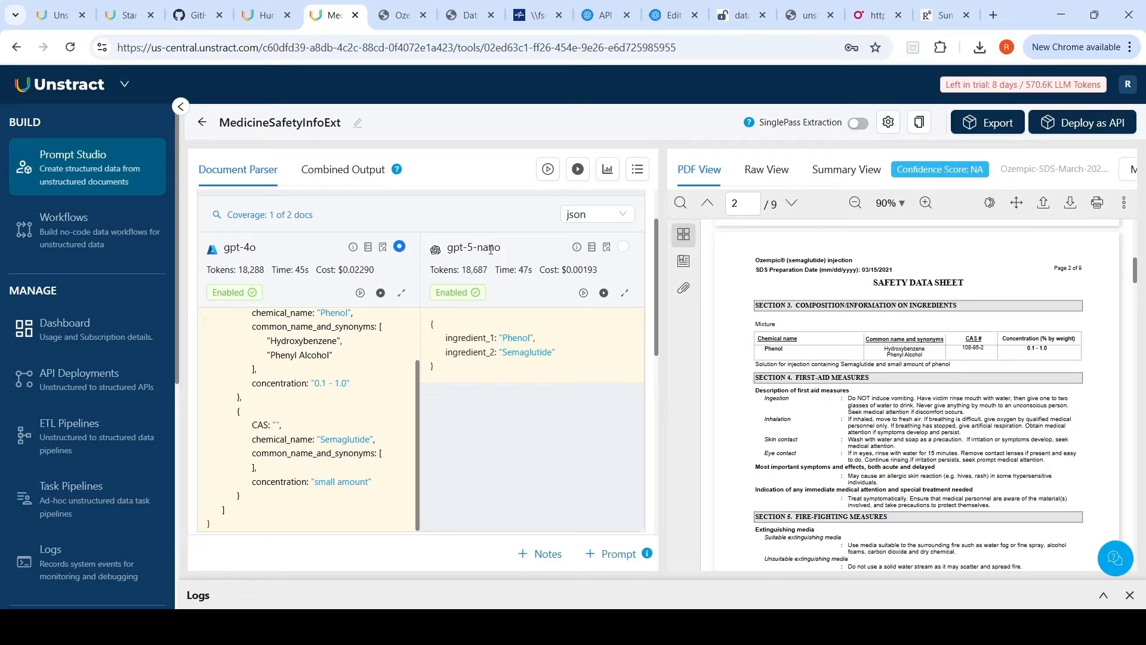
scroll(492, 257, up, 2)
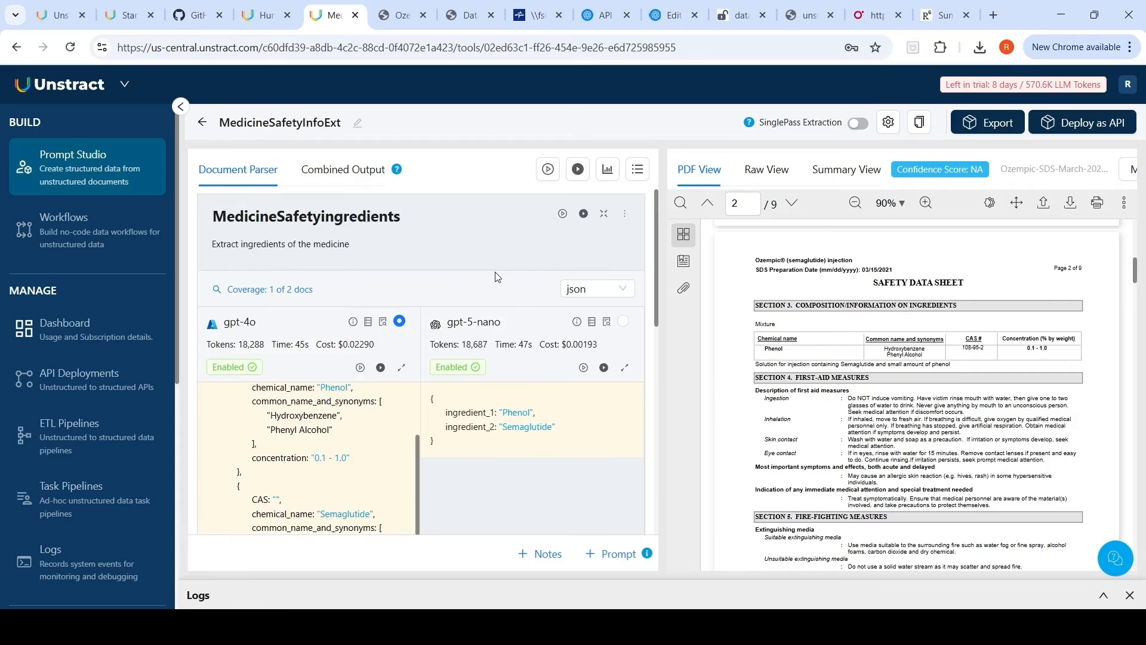
scroll(495, 276, down, 5)
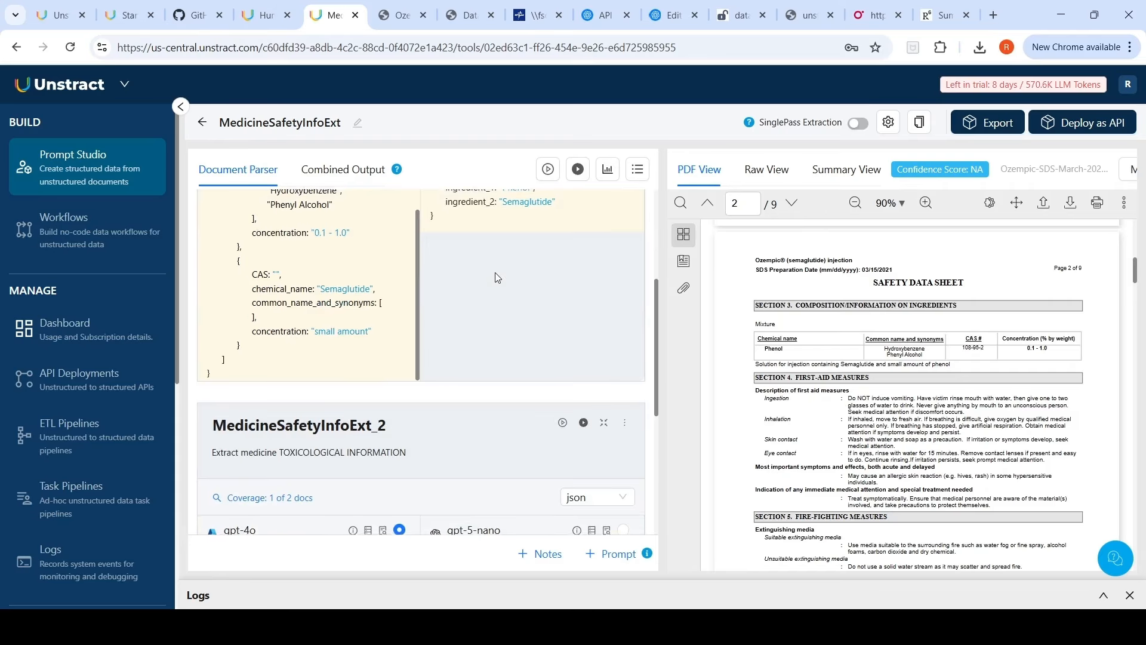
scroll(464, 323, up, 3)
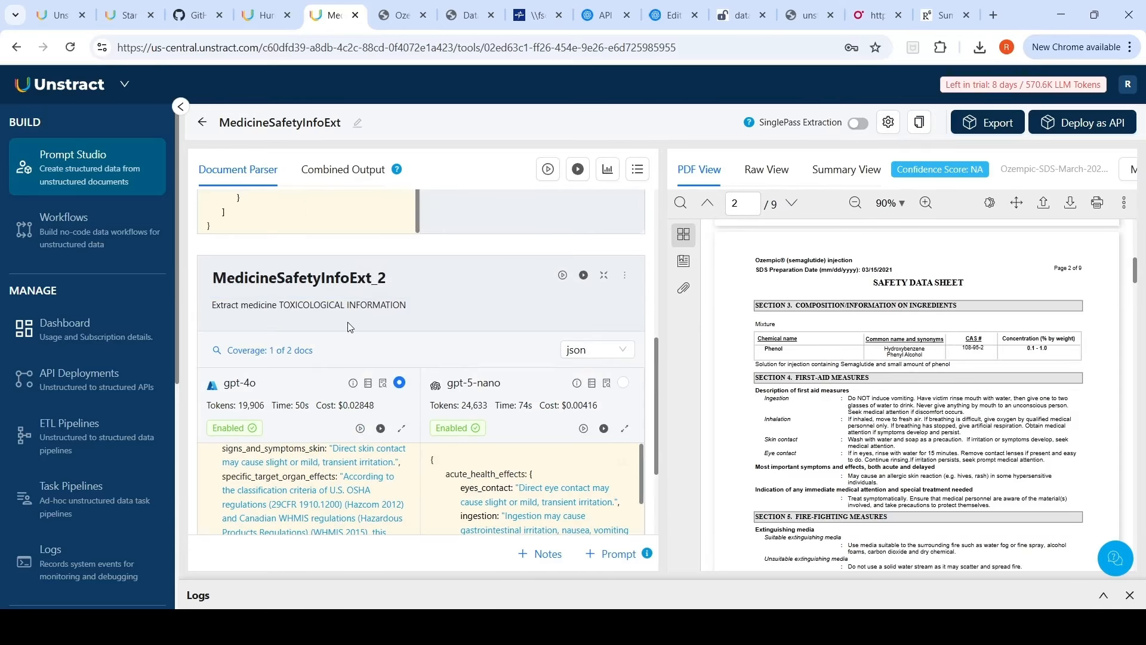
scroll(379, 316, down, 3)
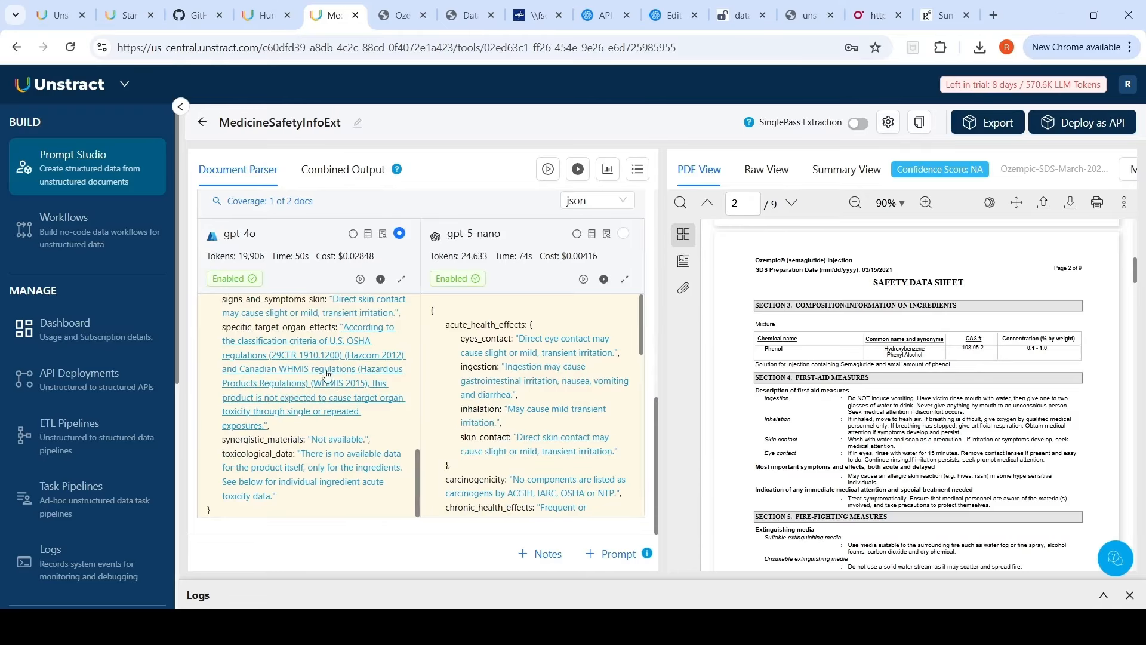
scroll(307, 404, up, 10)
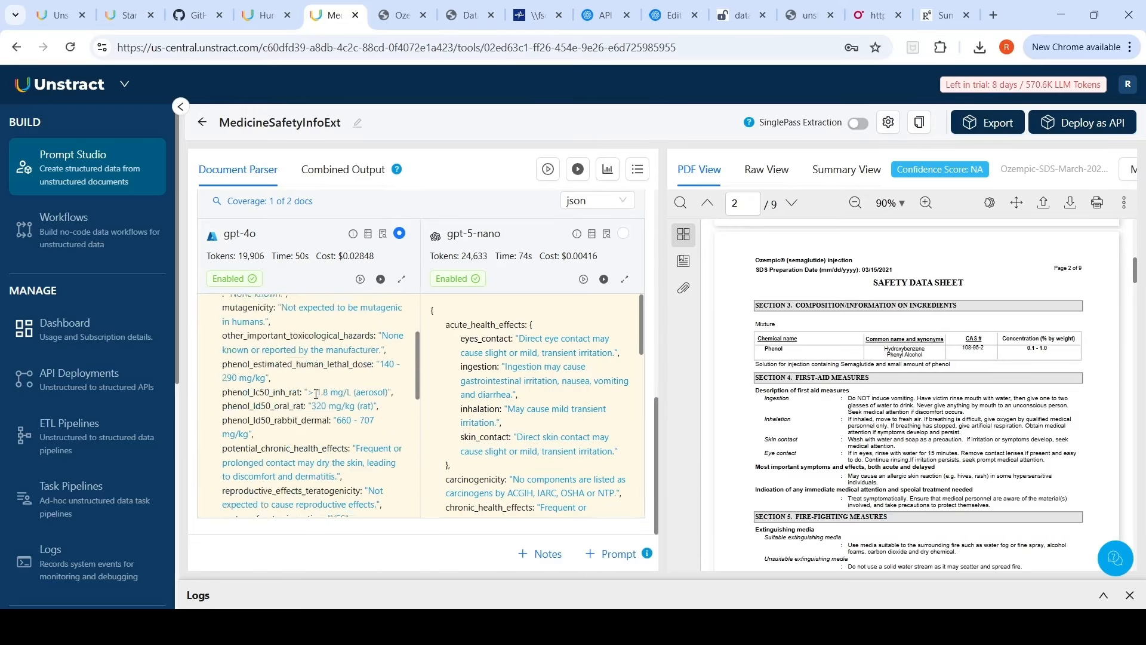
scroll(860, 337, down, 15)
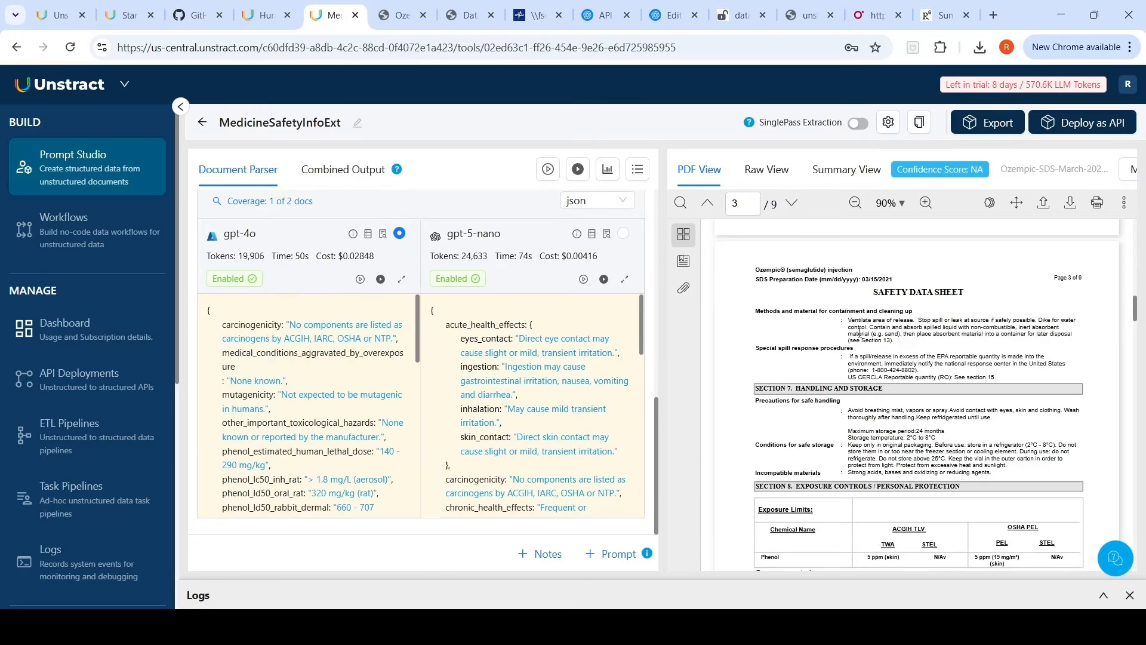
scroll(859, 337, down, 10)
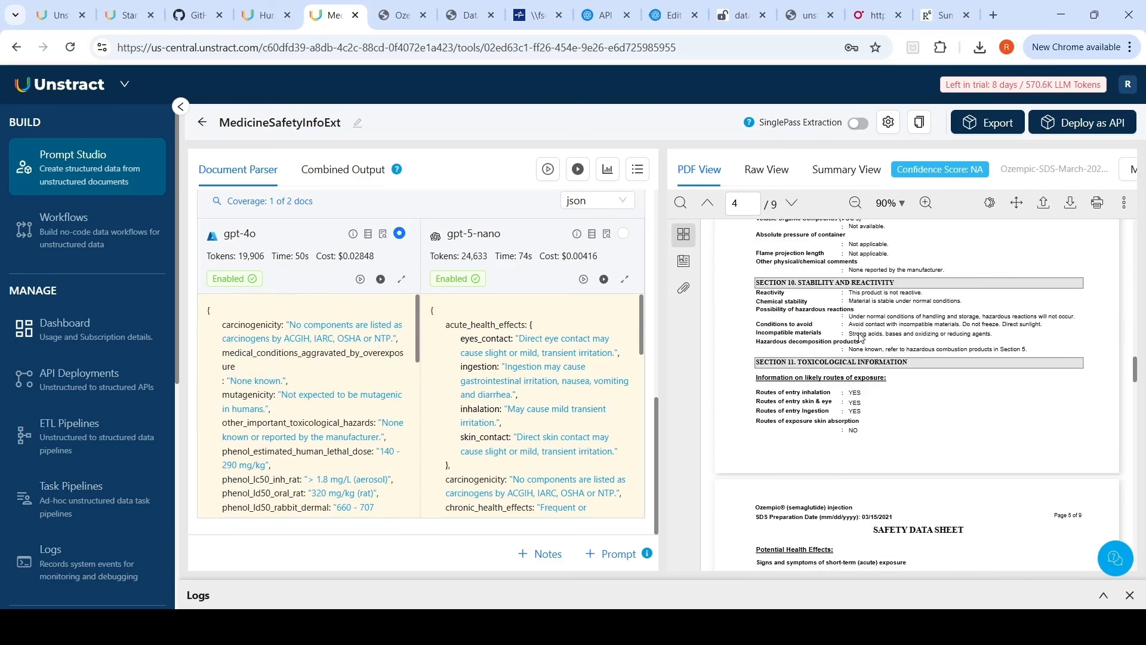
scroll(860, 337, down, 4)
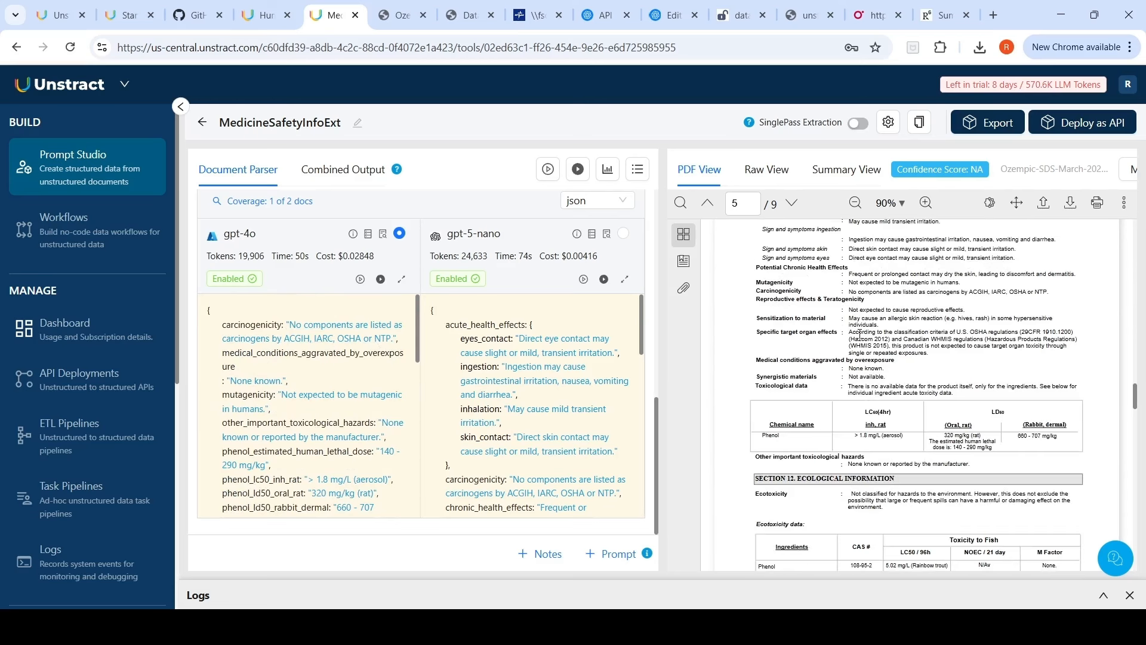
scroll(860, 335, up, 8)
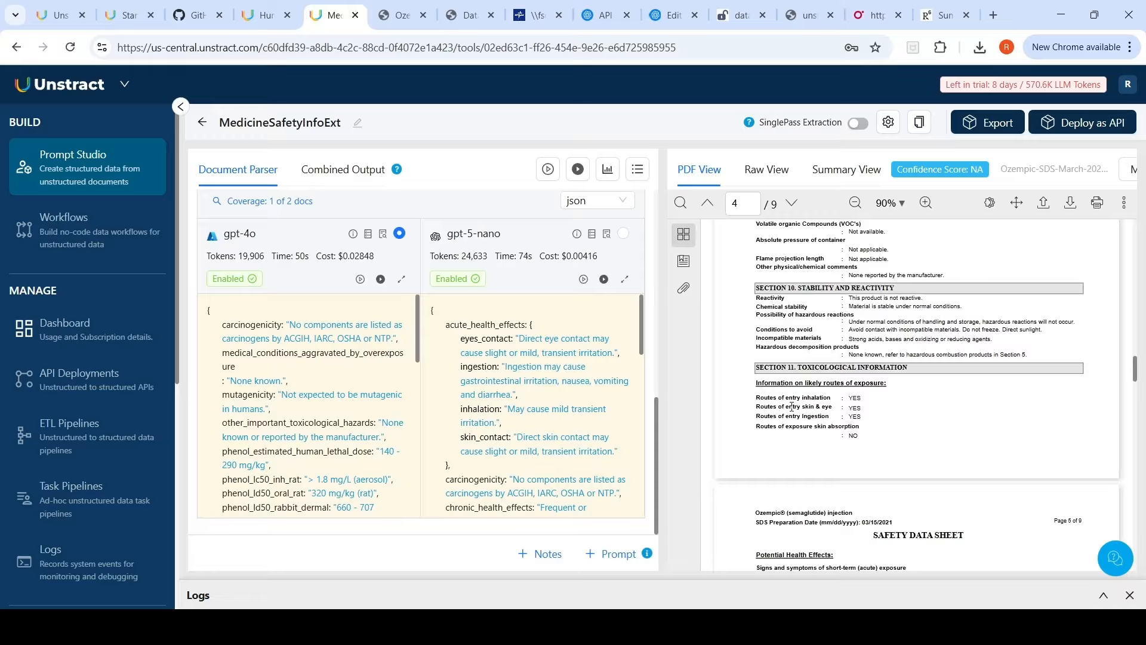
scroll(277, 390, up, 4)
scroll(276, 389, down, 4)
scroll(305, 377, down, 5)
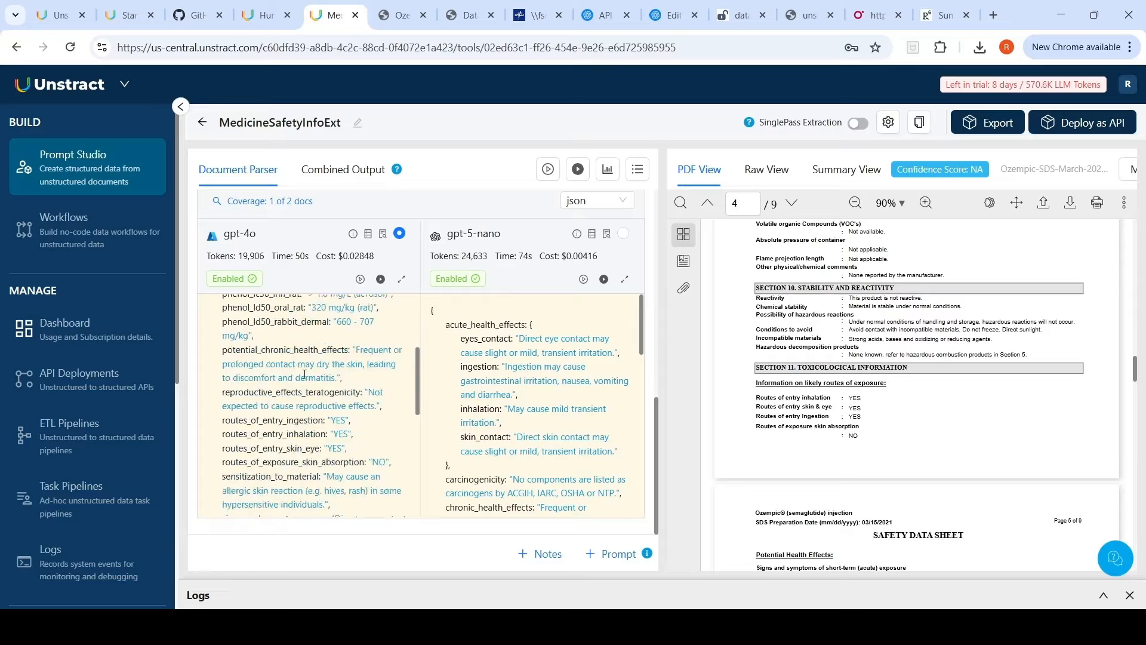
Step: Review the full gpt-5-nano toxicological output alongside the gpt-4o result for the second prompt
scroll(304, 377, up, 3)
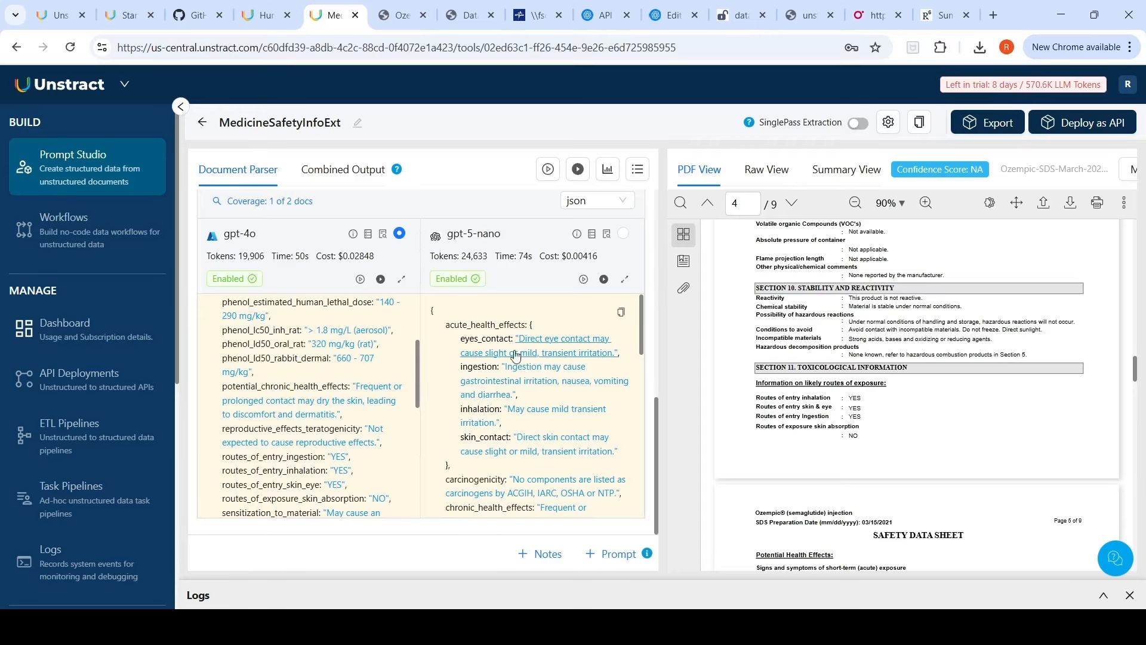
scroll(518, 357, down, 1)
scroll(521, 361, down, 2)
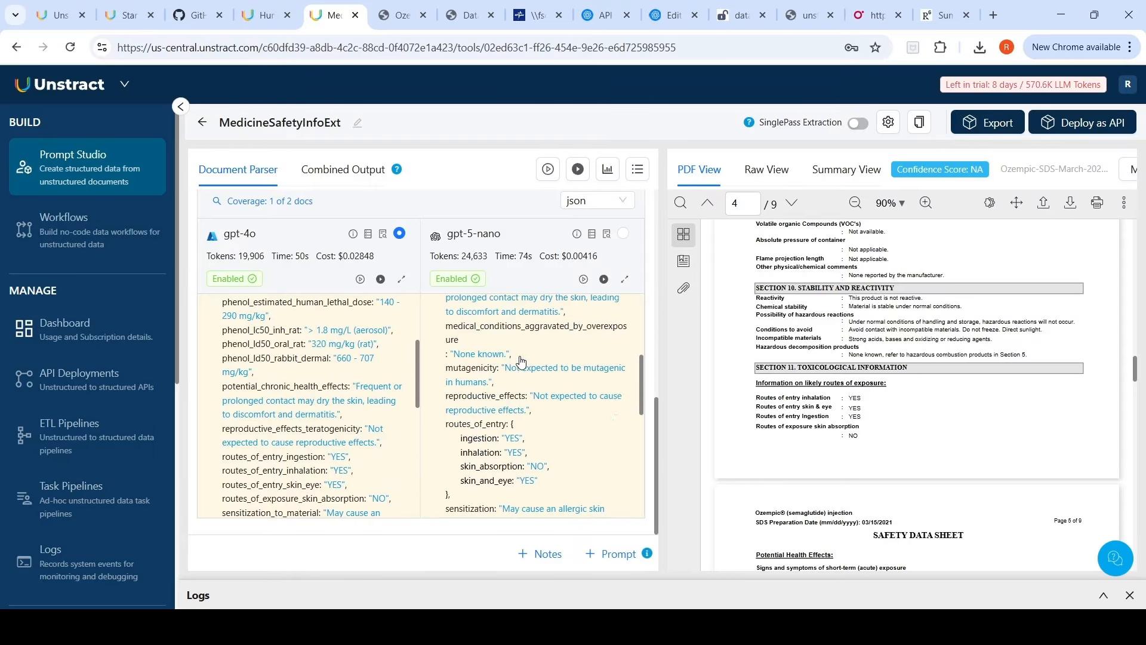
scroll(519, 361, down, 4)
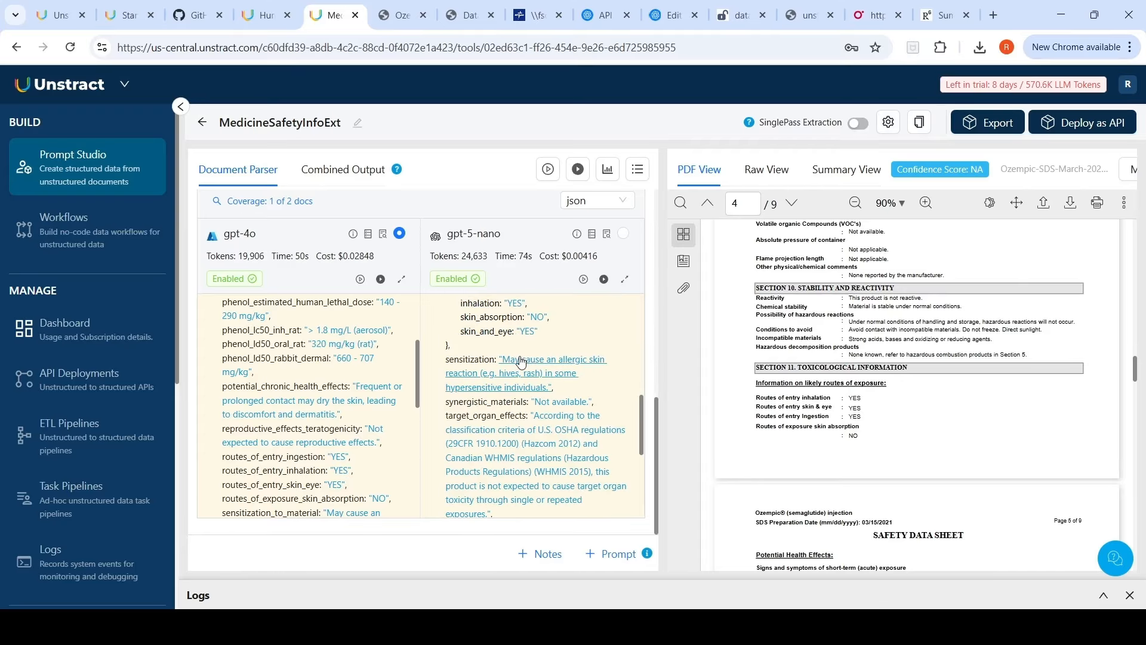
scroll(521, 361, down, 1)
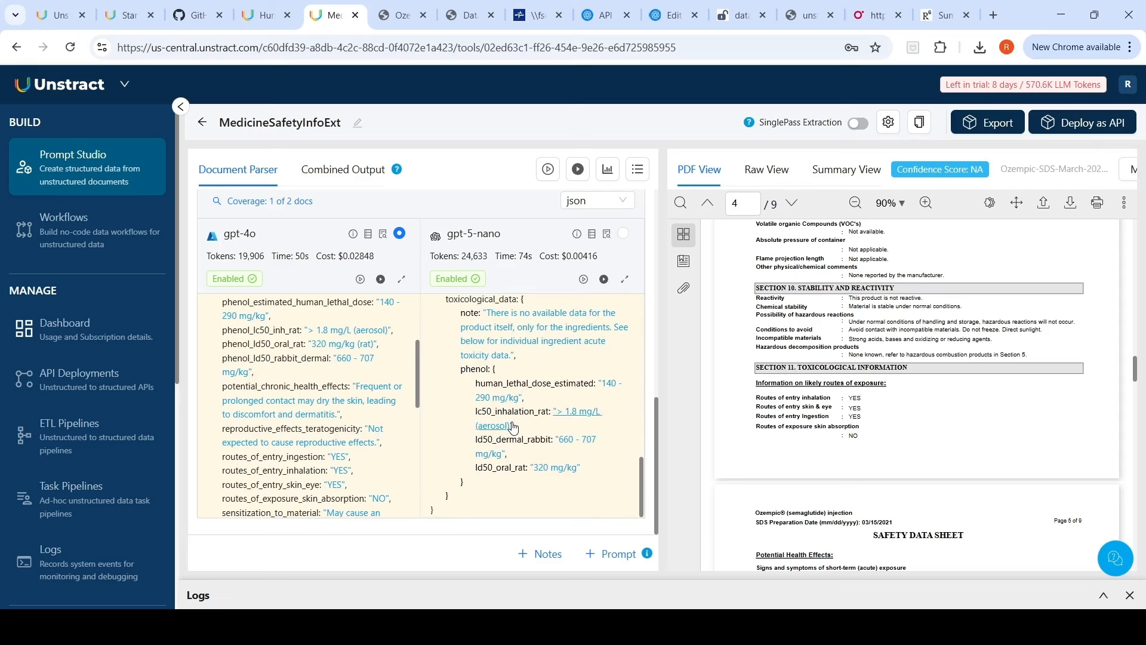
scroll(512, 427, up, 8)
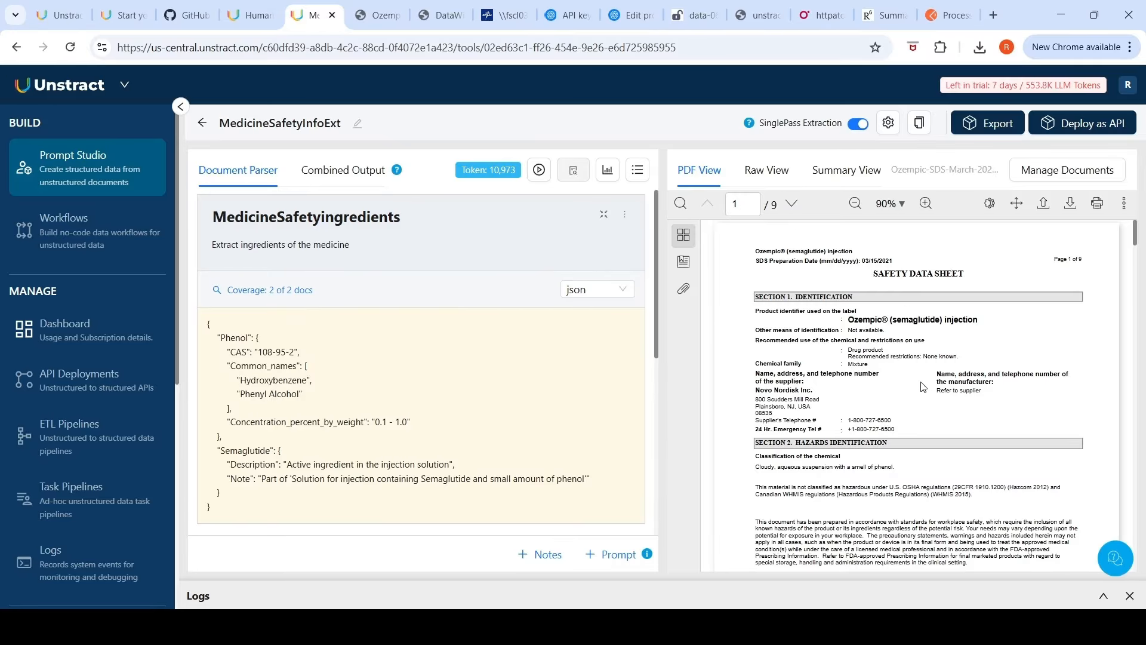
Step: Deploy the project as an API with the default names and SinglePass Extraction enabled
click(1068, 124)
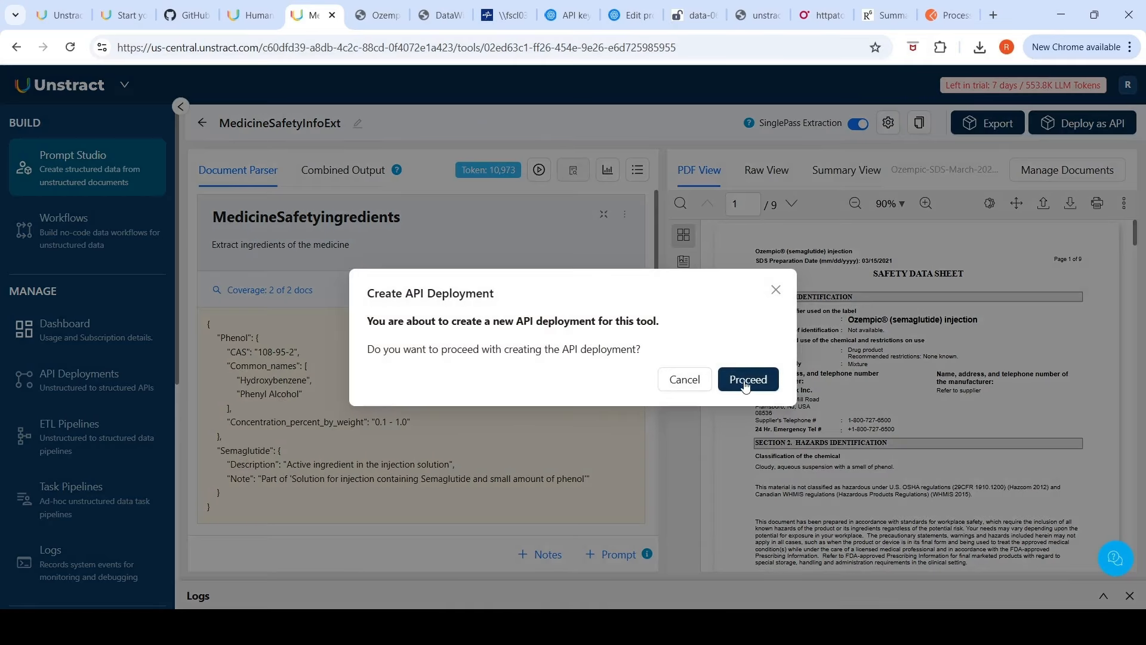
click(746, 385)
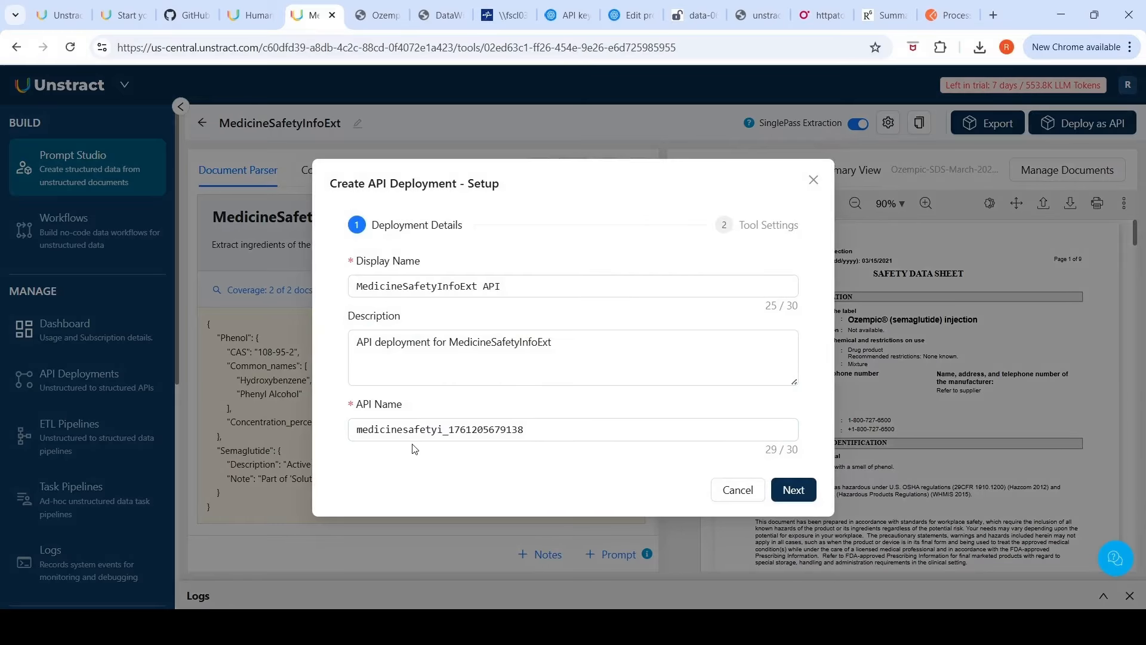
click(793, 490)
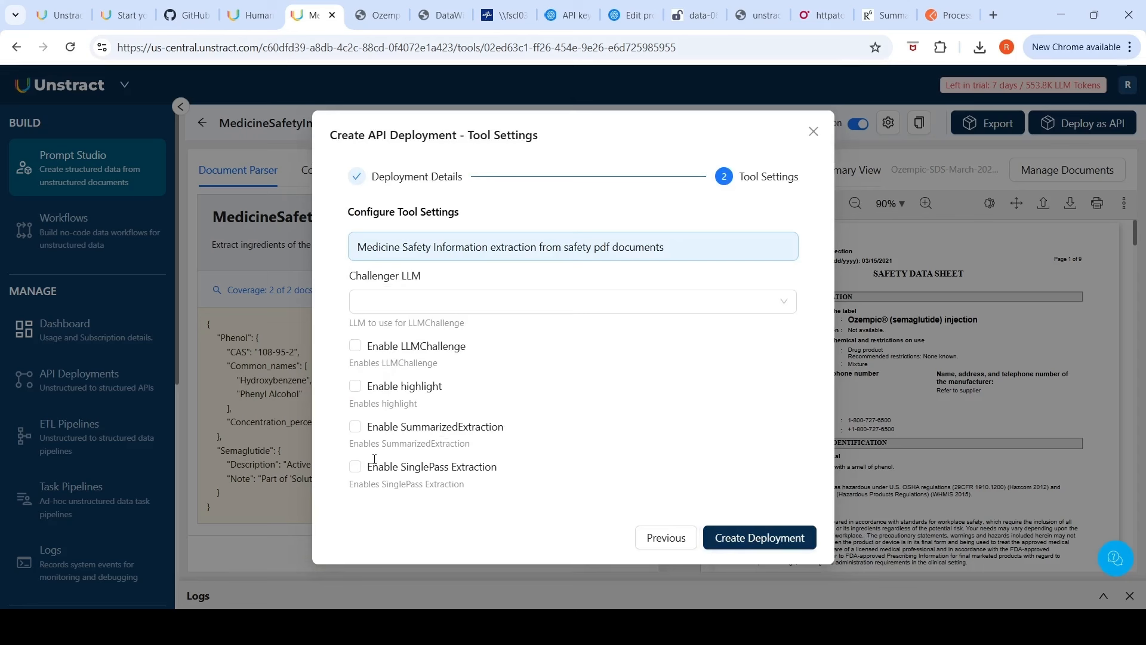
click(355, 467)
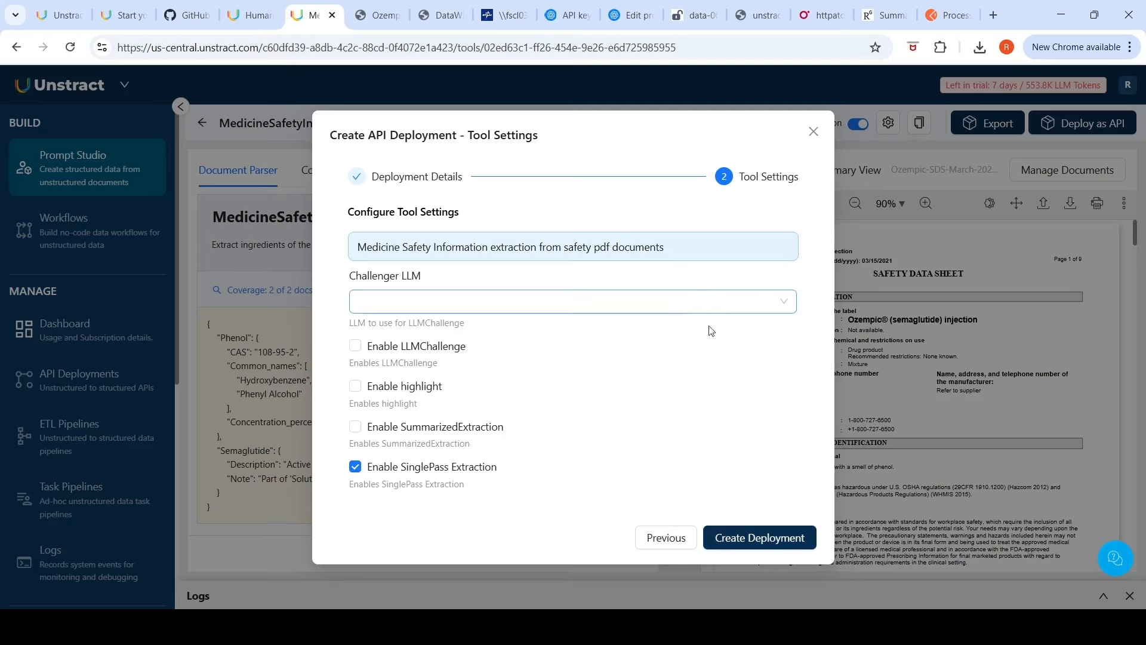
click(726, 540)
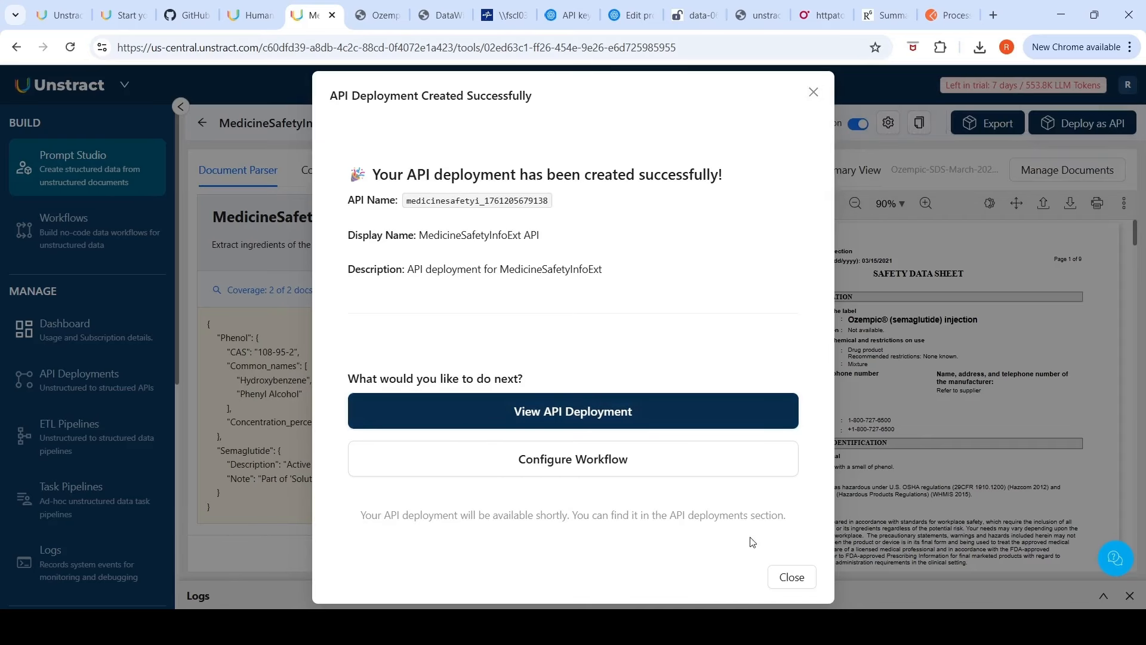
click(782, 577)
Step: Open the actions menu of the MedicineSafetyInfoExt API deployment in the API Deployments list
click(68, 389)
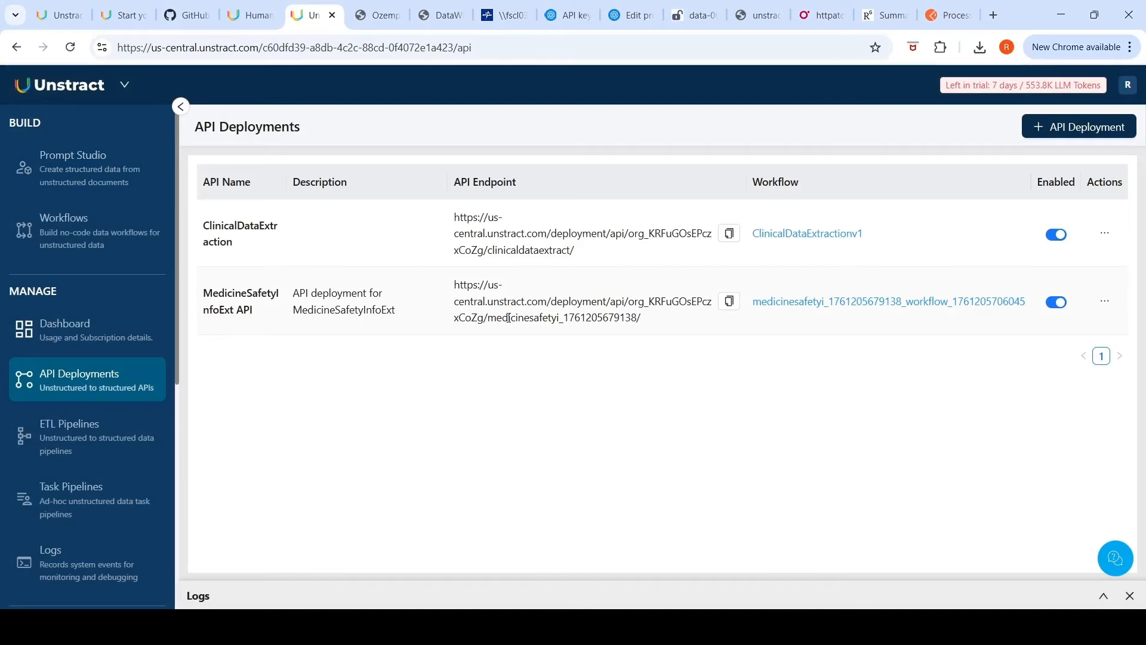
click(1105, 301)
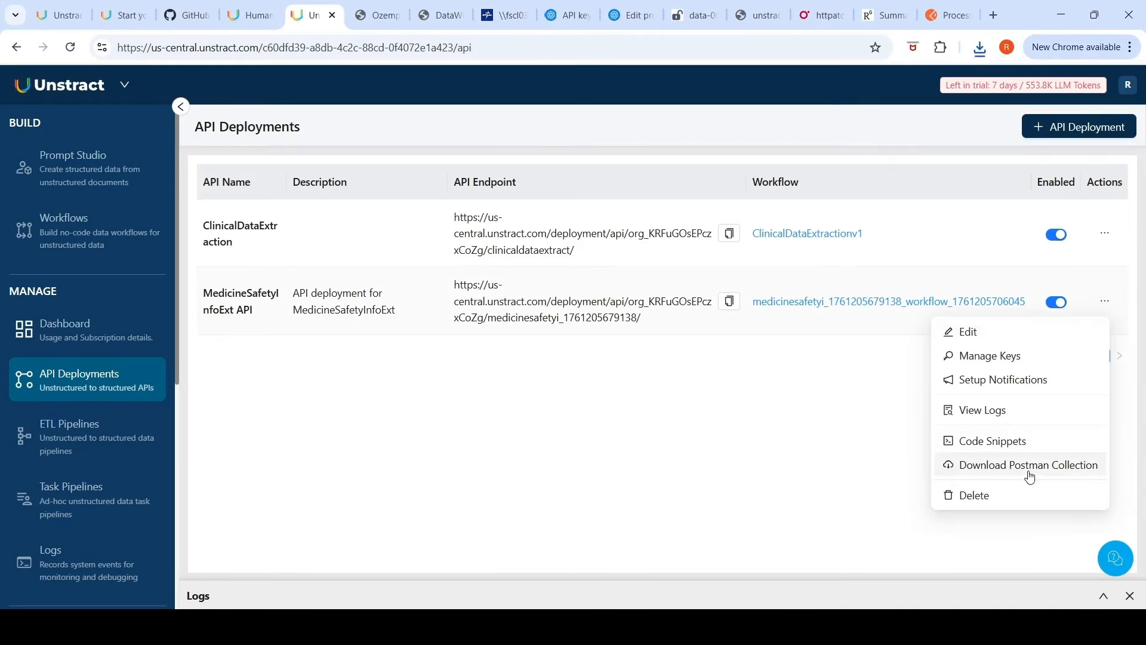
click(775, 343)
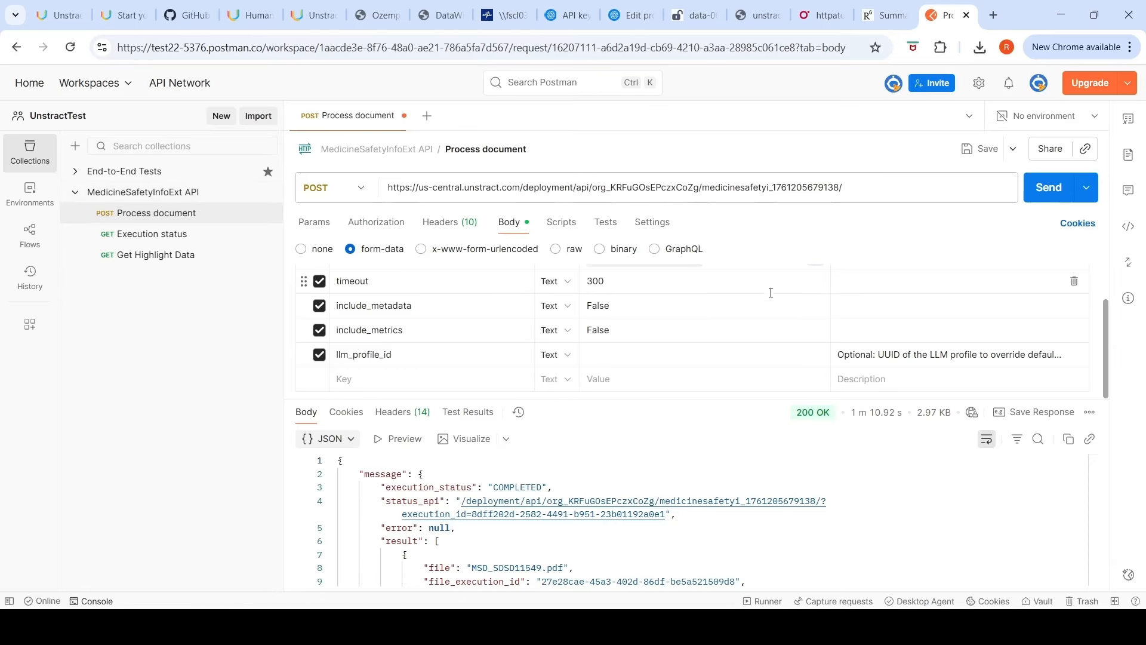
Step: Check the tested Tylenol safety data sheet PDF before returning to the Postman request
scroll(657, 299, up, 1)
click(505, 14)
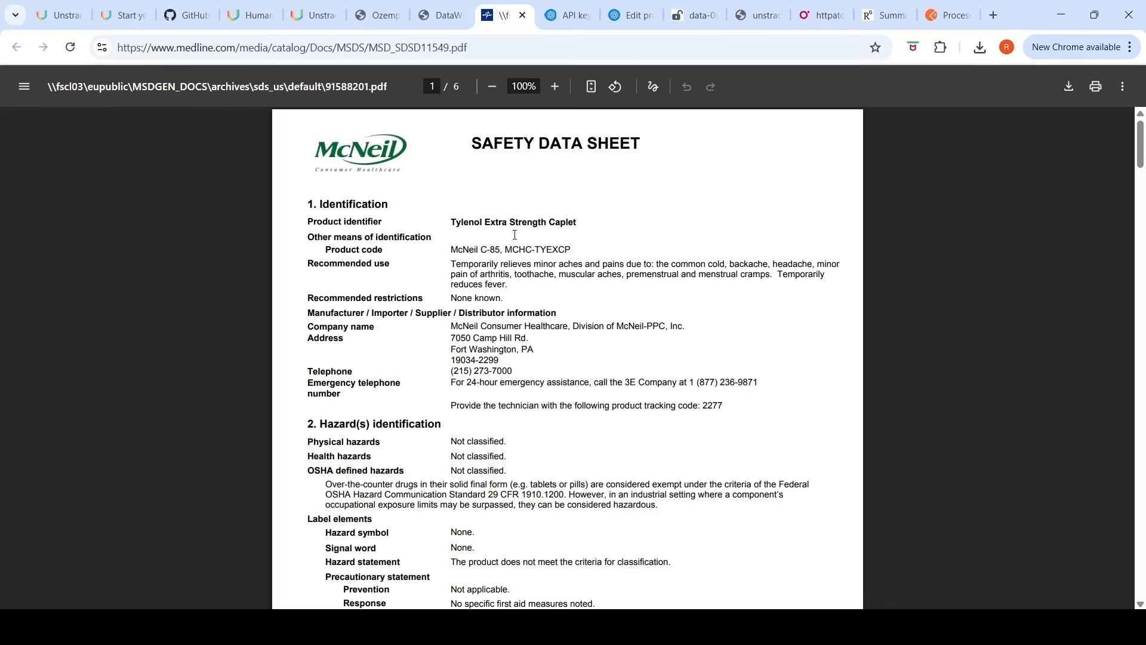
click(938, 16)
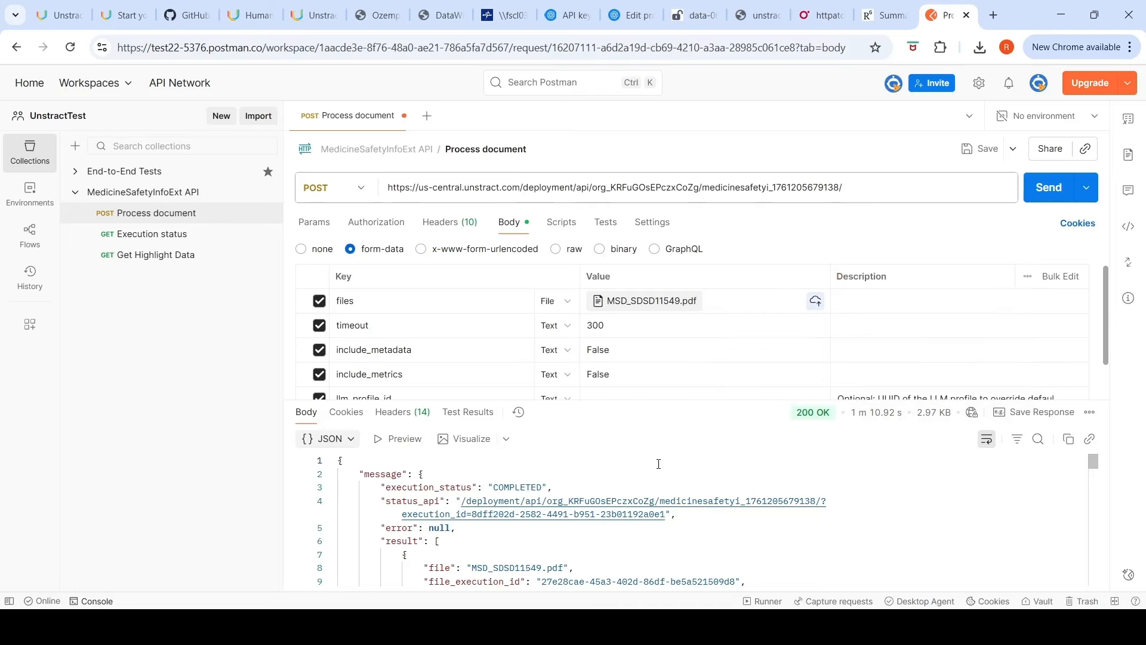
Step: Read through the API response's toxicological details and extracted ingredients in Postman
scroll(658, 464, down, 2)
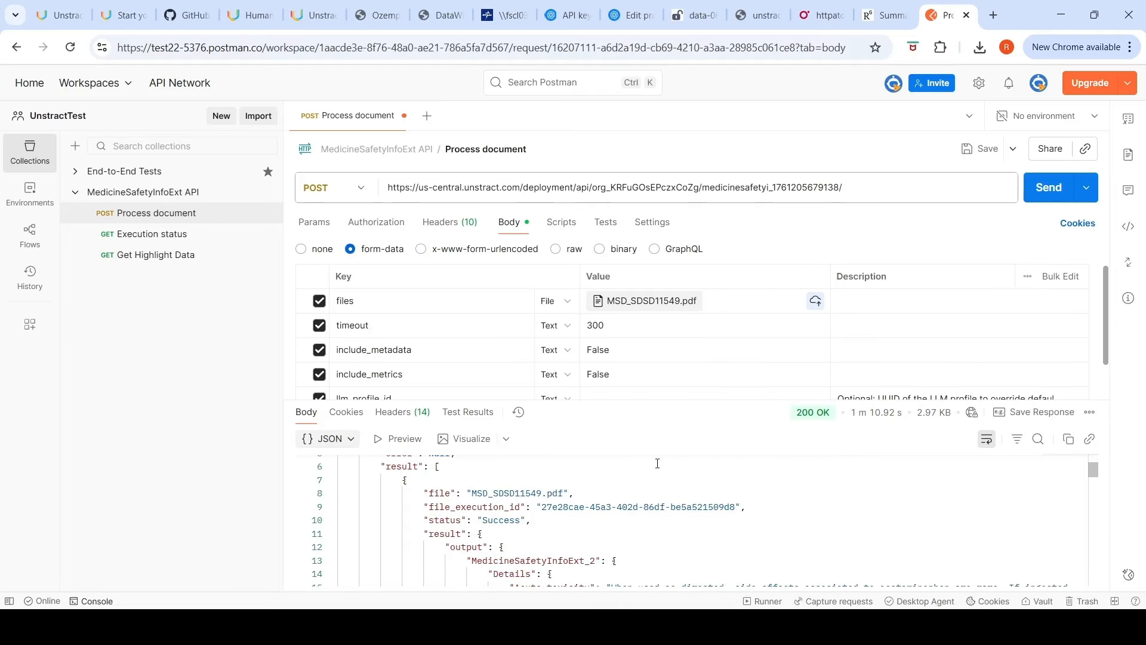
scroll(658, 464, down, 1)
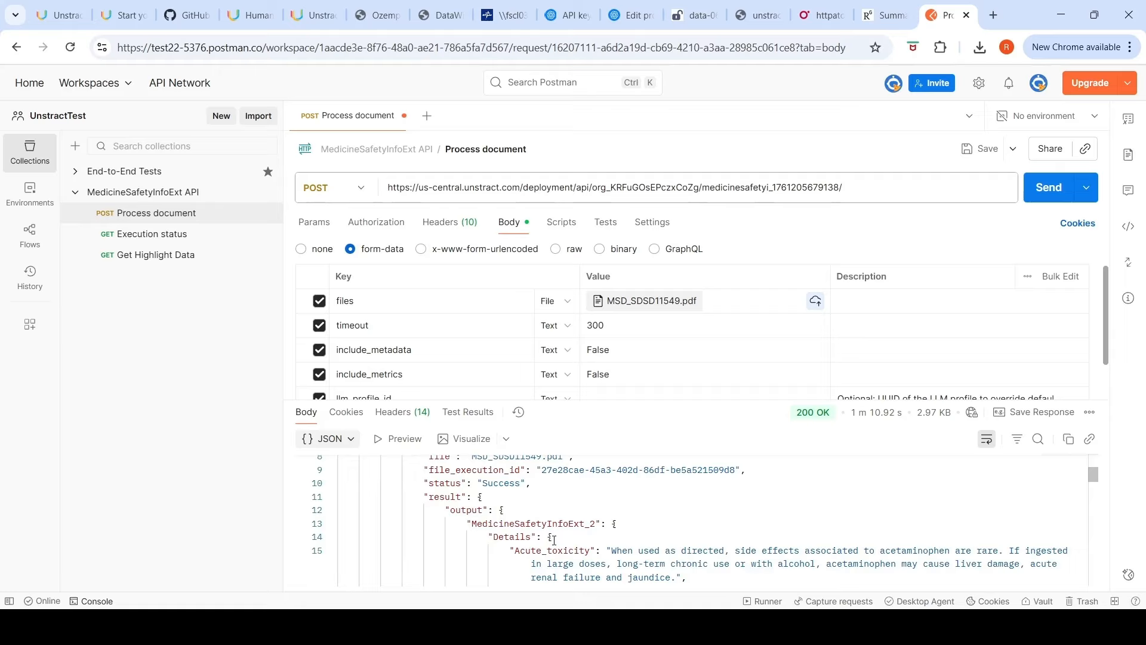
scroll(666, 508, down, 1)
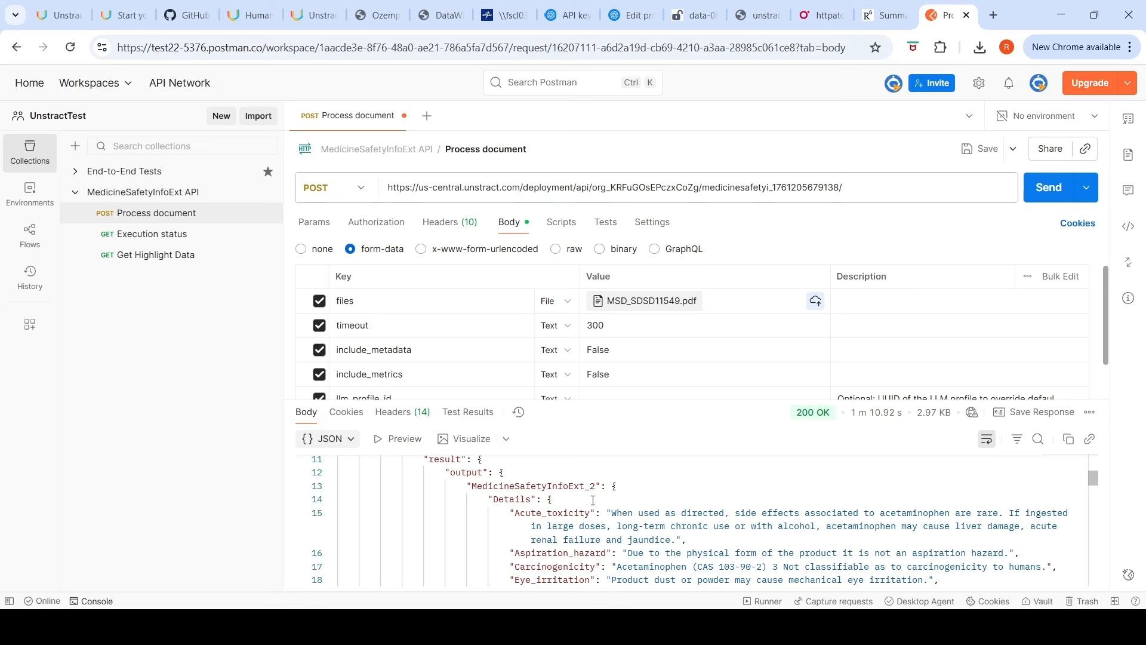
scroll(593, 501, down, 1)
scroll(593, 501, down, 5)
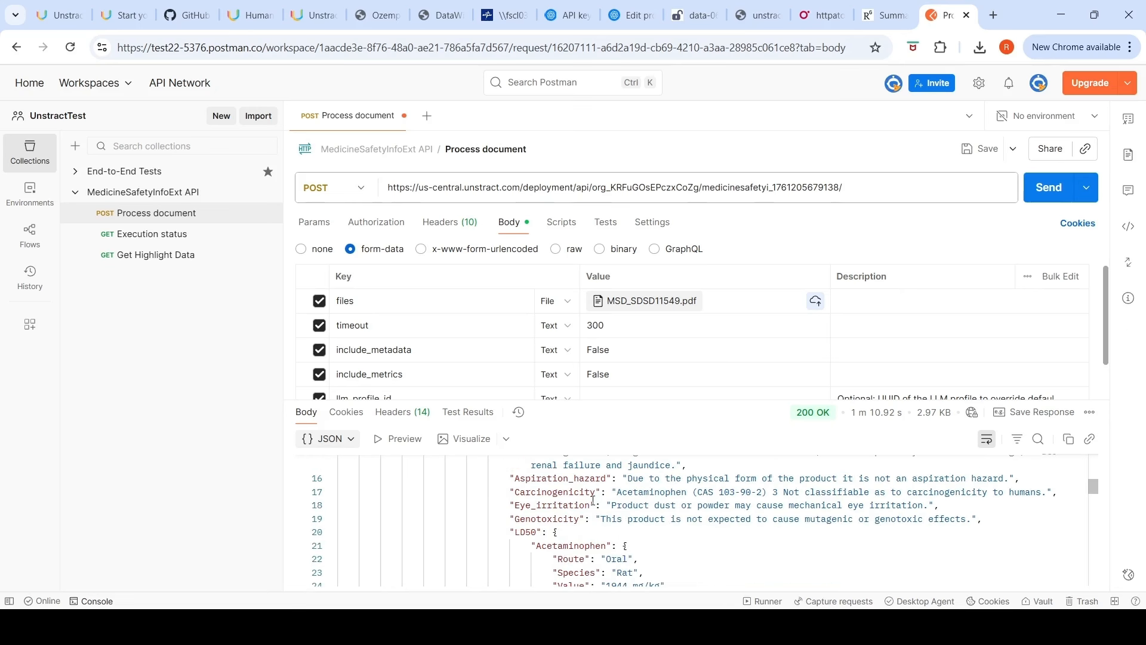
scroll(593, 500, down, 3)
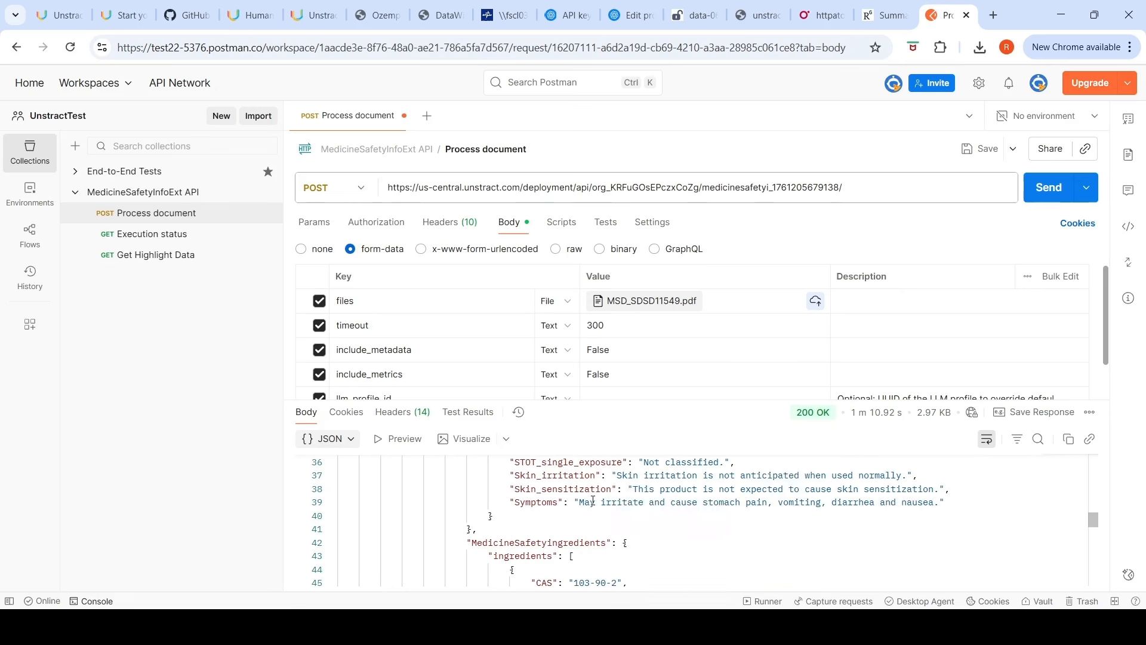
scroll(593, 500, down, 1)
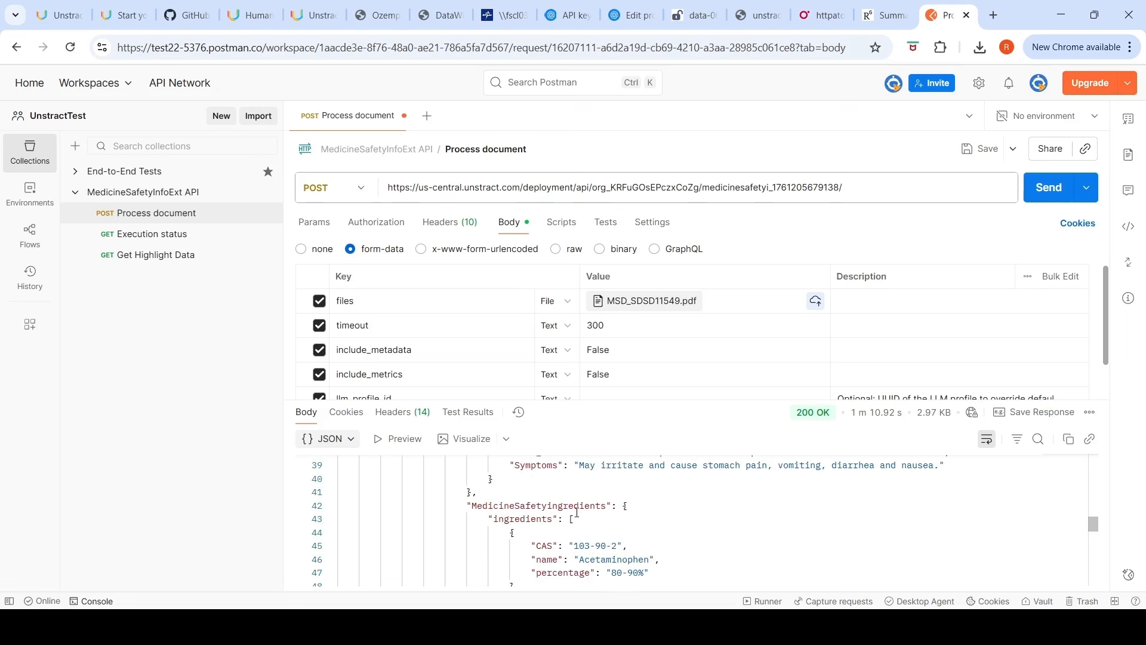
scroll(587, 513, down, 1)
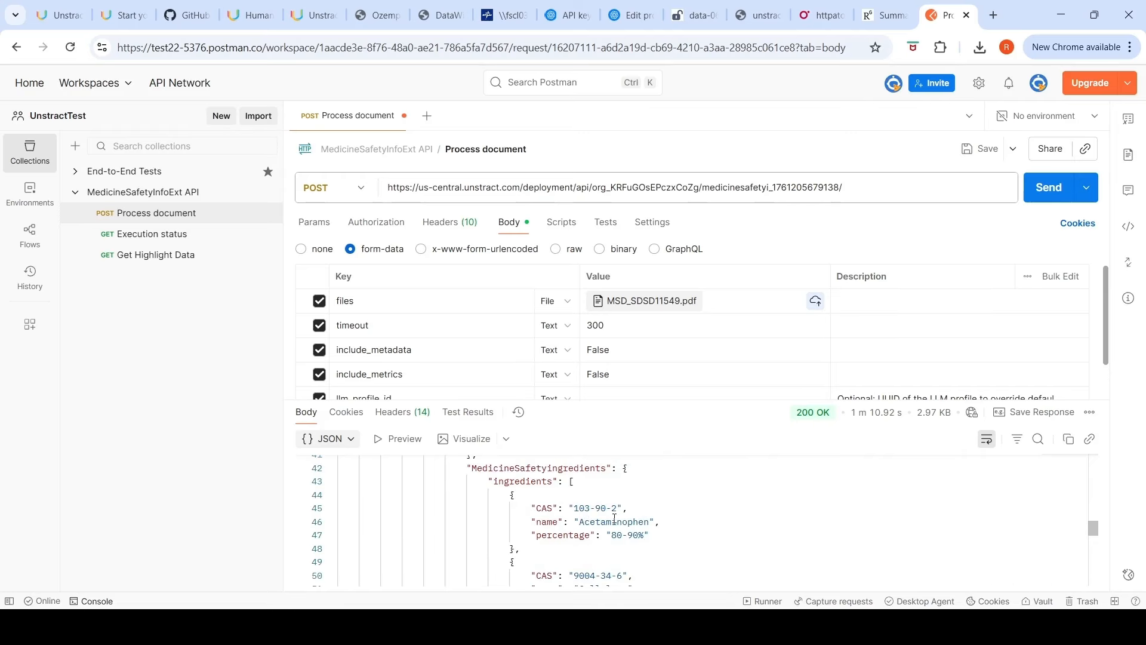
scroll(614, 520, down, 3)
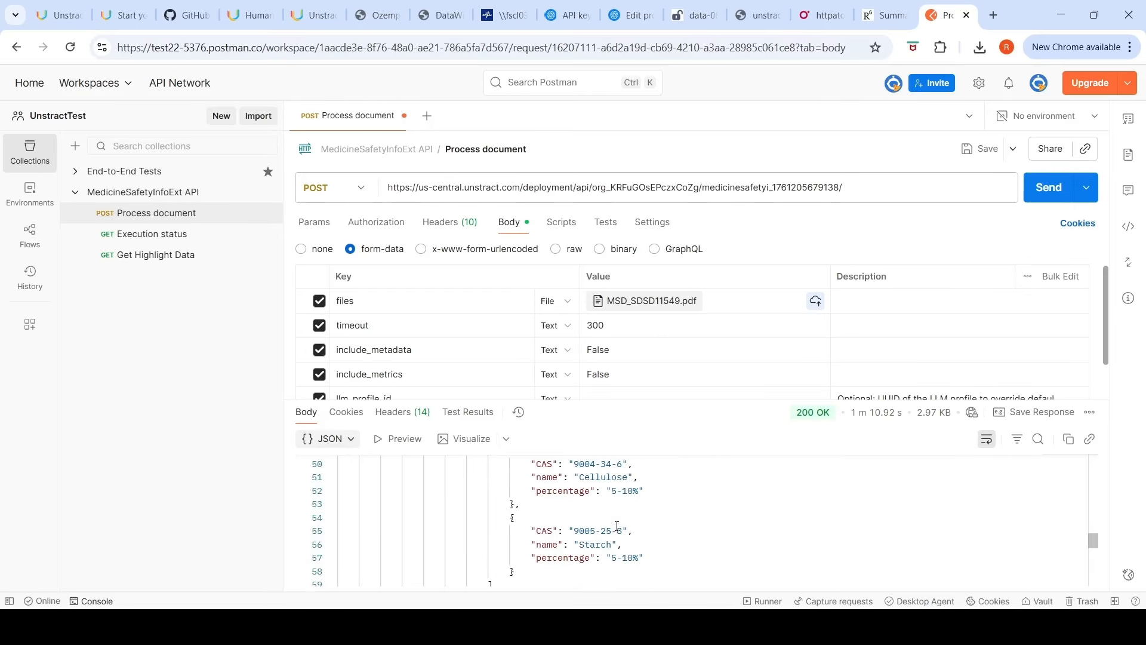
Step: Compare the extracted ingredients with the composition section of the Tylenol safety data sheet
click(504, 15)
scroll(662, 367, down, 5)
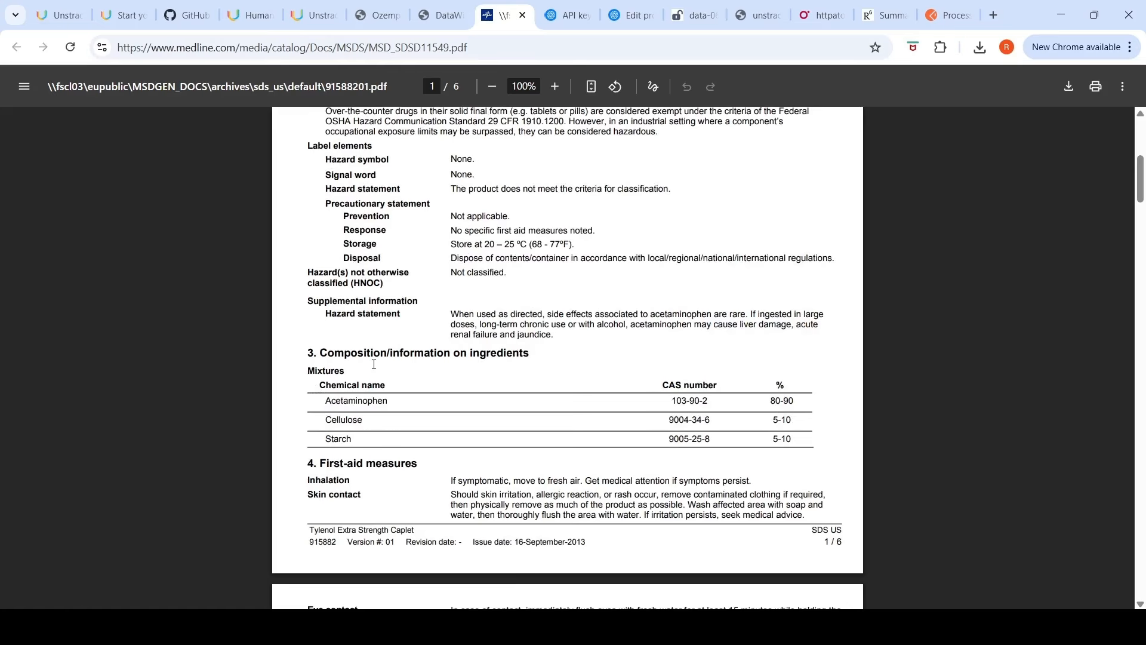
click(950, 11)
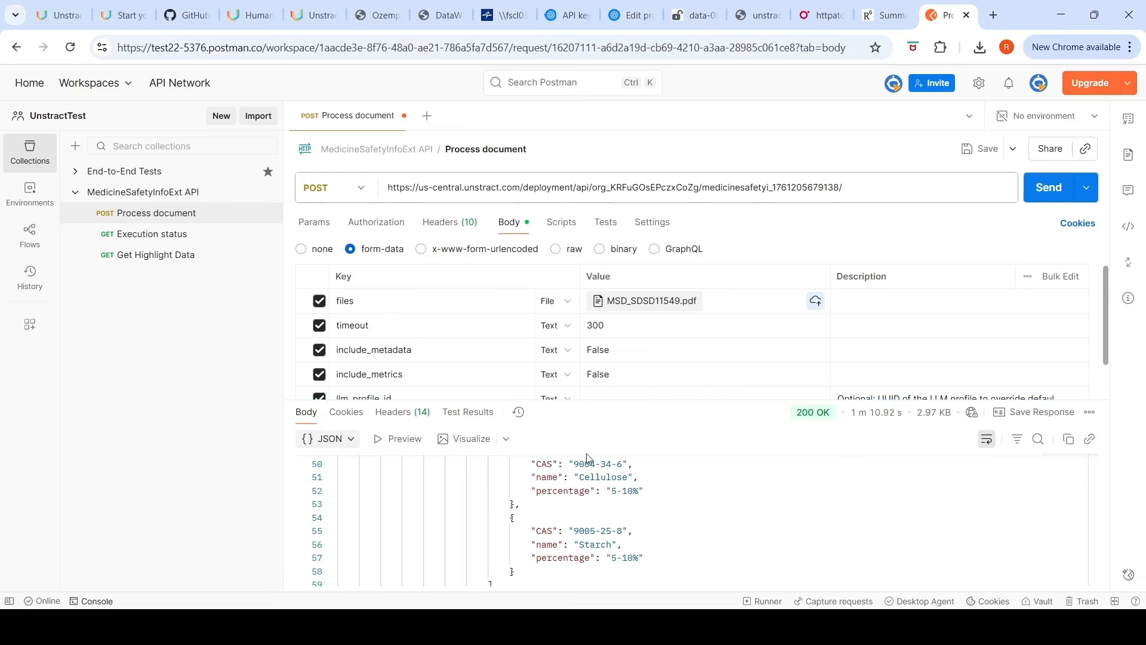
scroll(620, 505, down, 1)
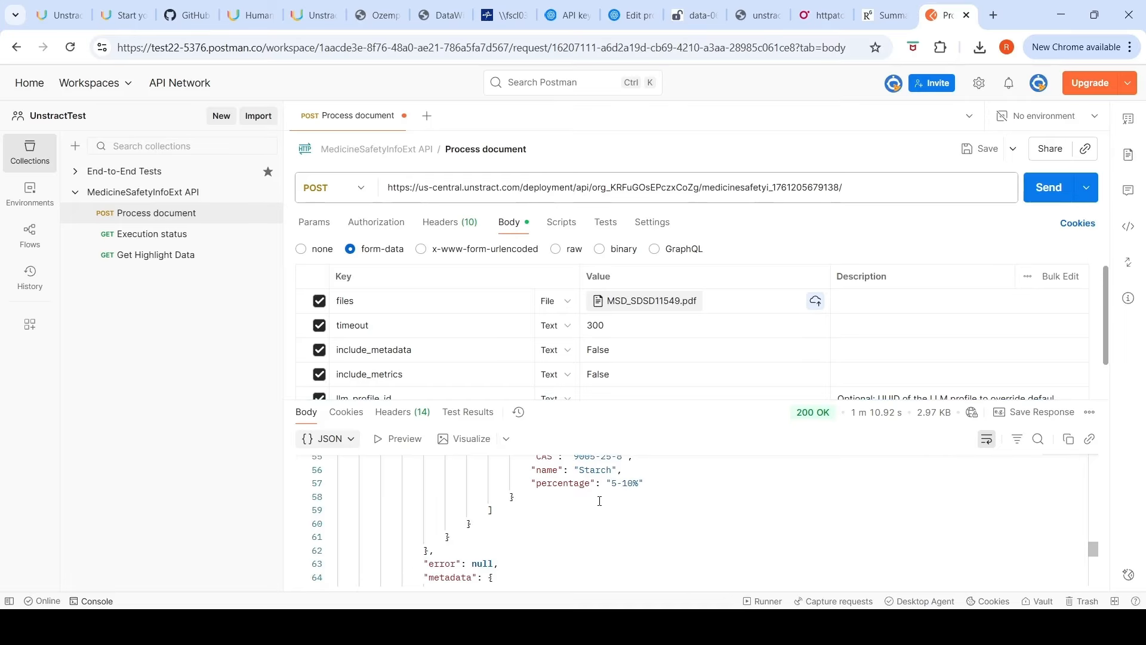
scroll(600, 501, down, 1)
scroll(599, 501, up, 7)
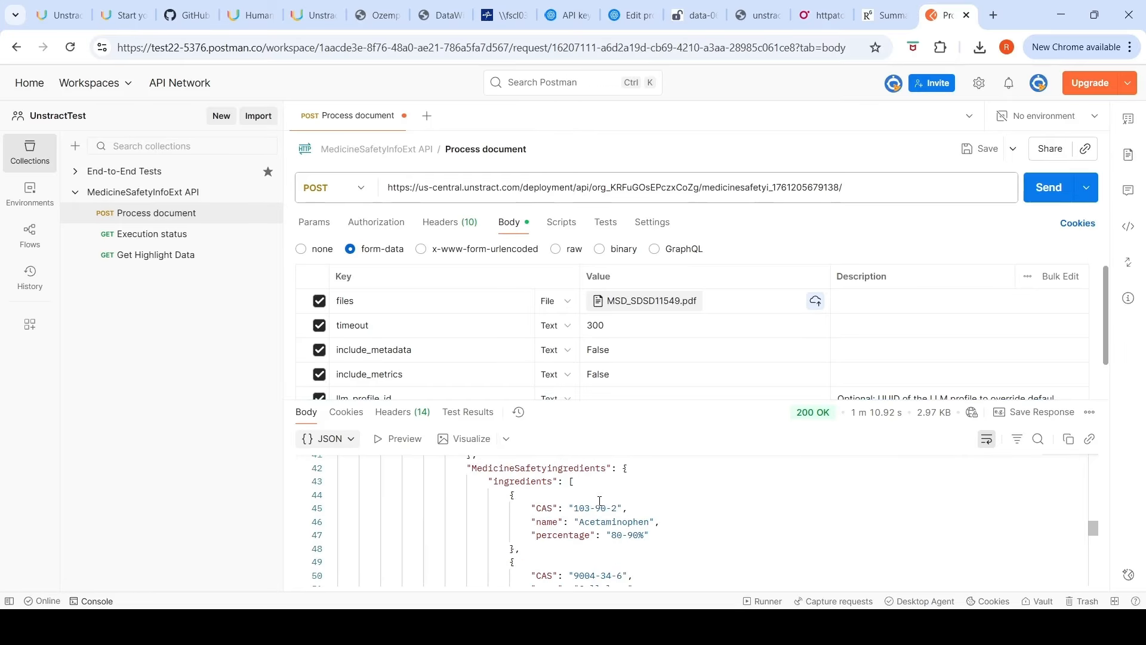
scroll(599, 501, up, 5)
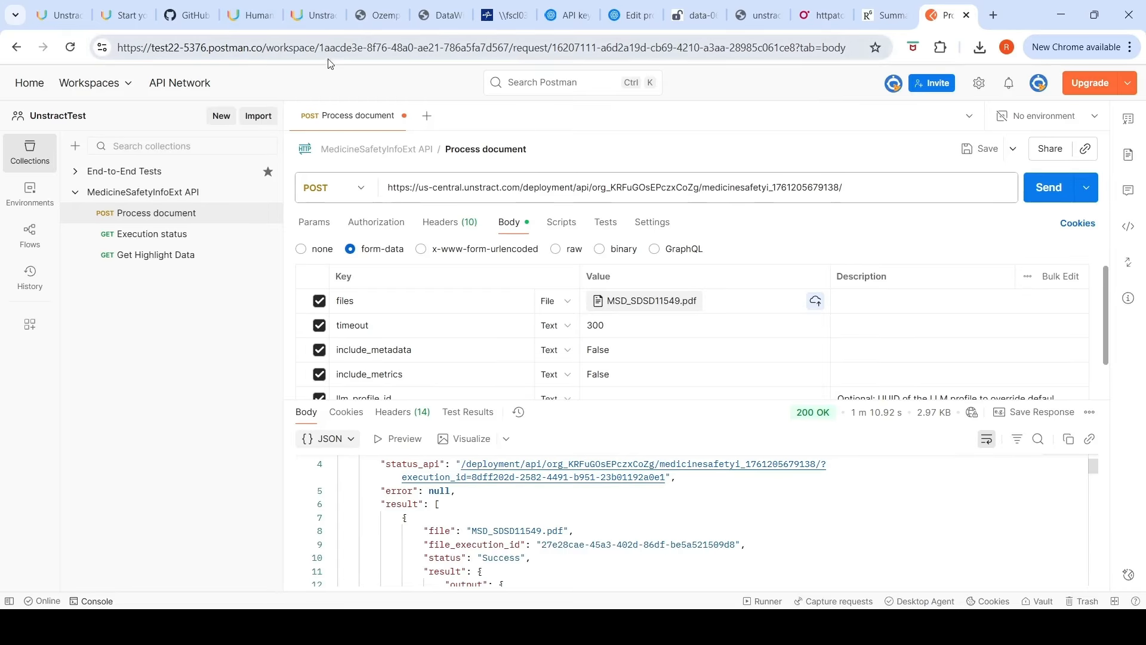
scroll(807, 521, down, 1)
scroll(807, 522, down, 4)
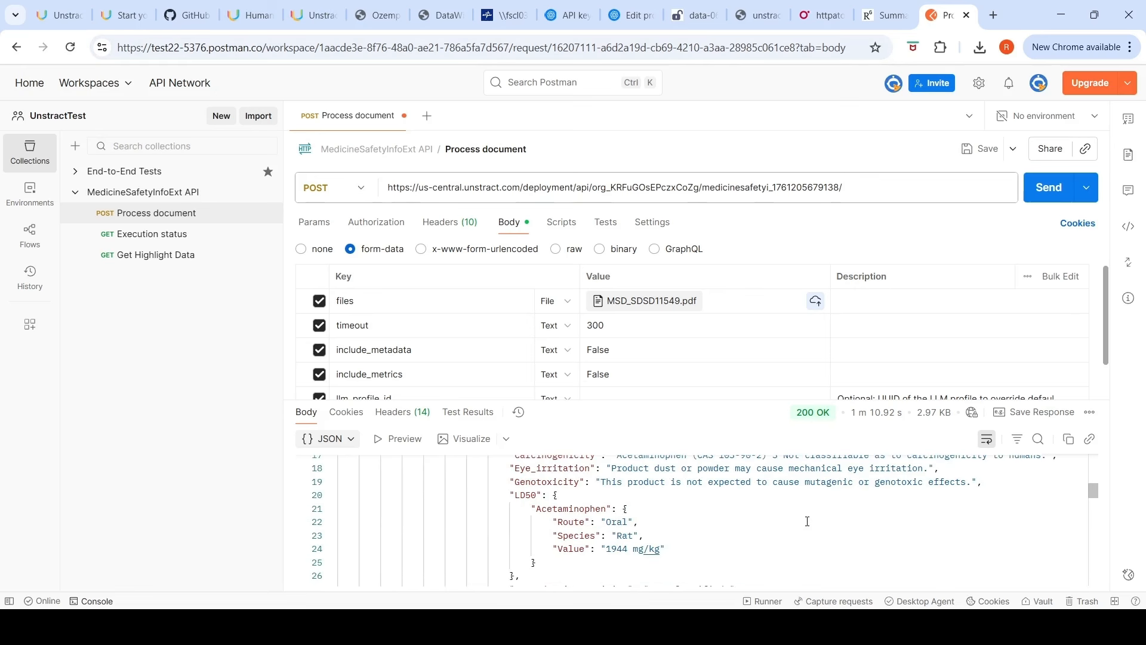
Step: Reopen the MedicineSafetyInfoExt project in Prompt Studio and review both prompts' outputs
click(312, 12)
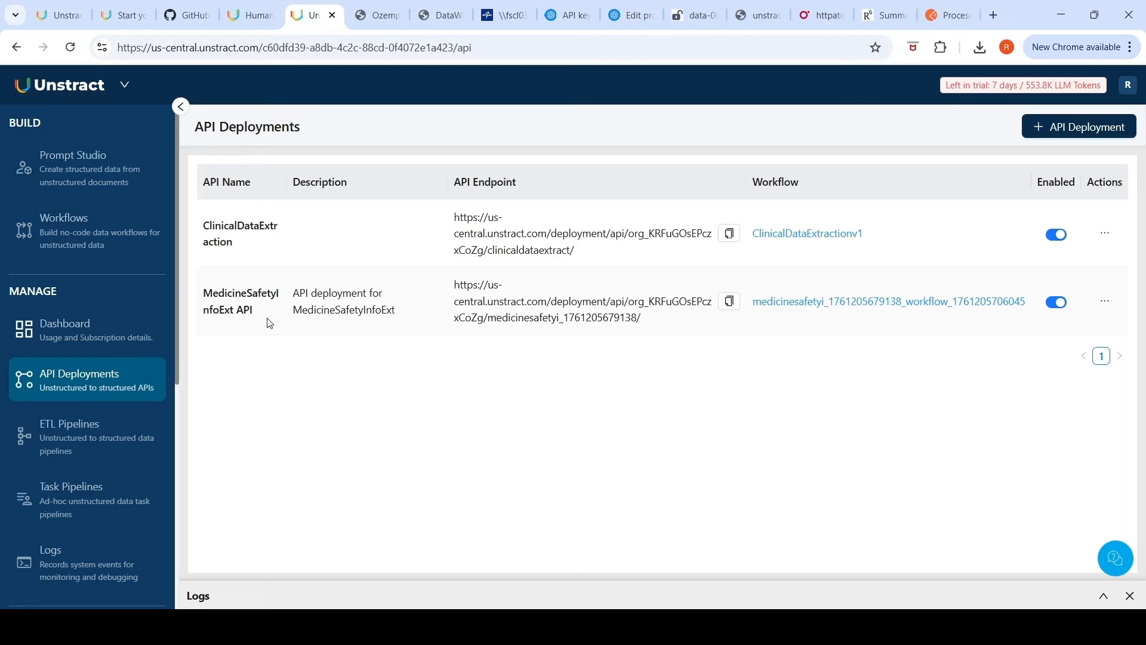
click(69, 176)
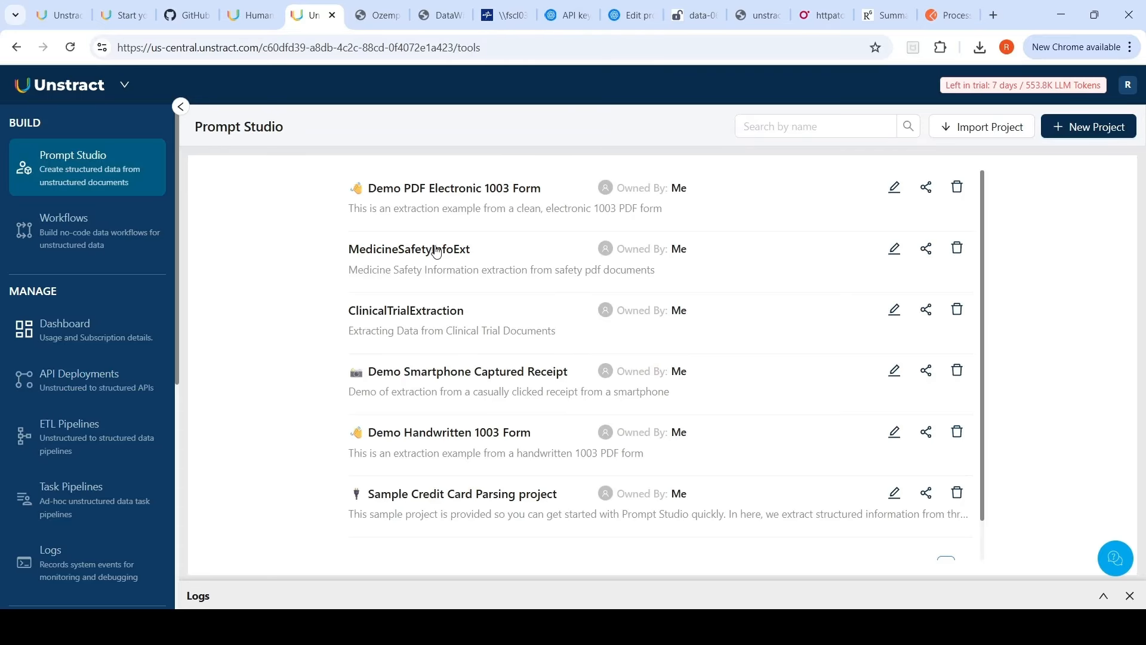
click(437, 250)
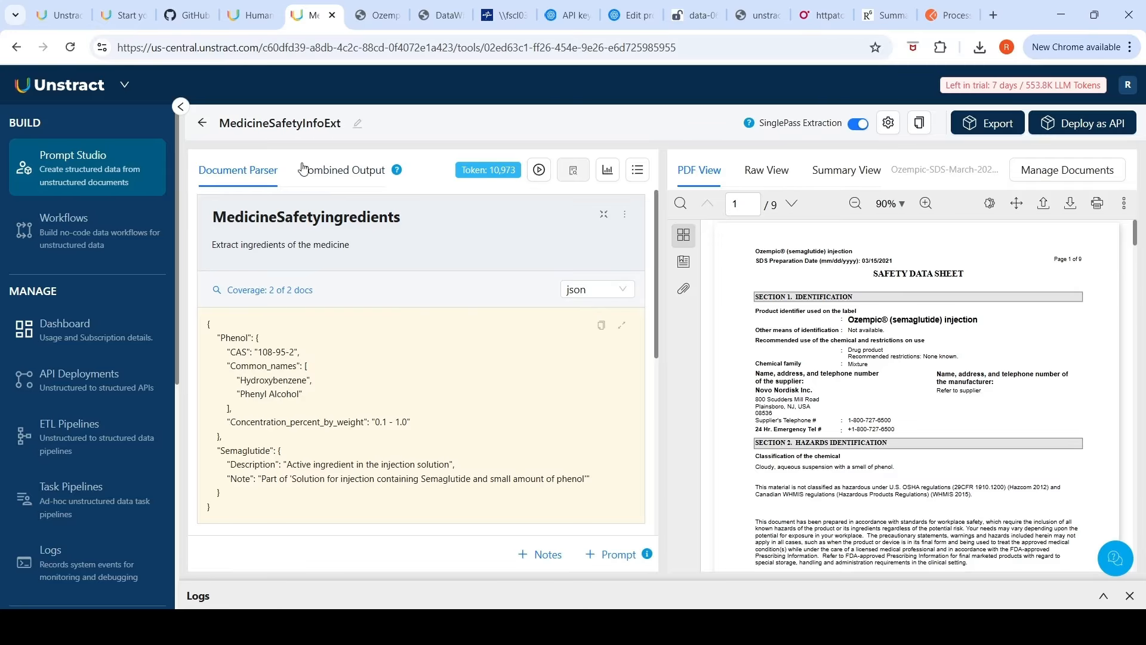
scroll(369, 349, down, 5)
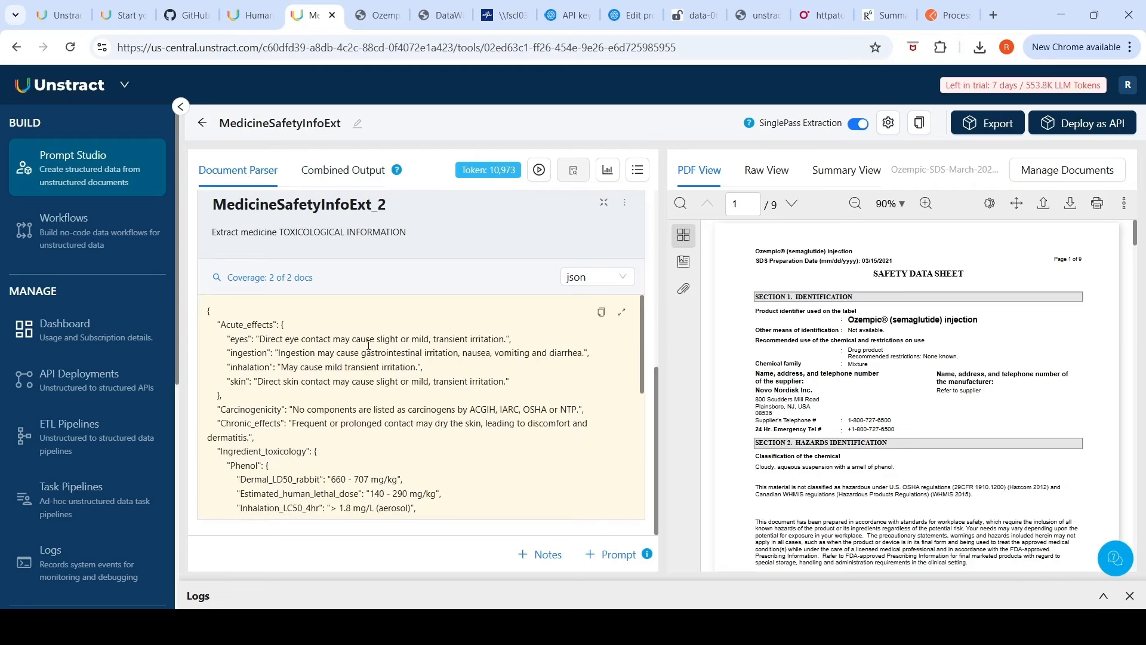
scroll(369, 349, up, 3)
scroll(368, 349, down, 3)
scroll(345, 317, up, 3)
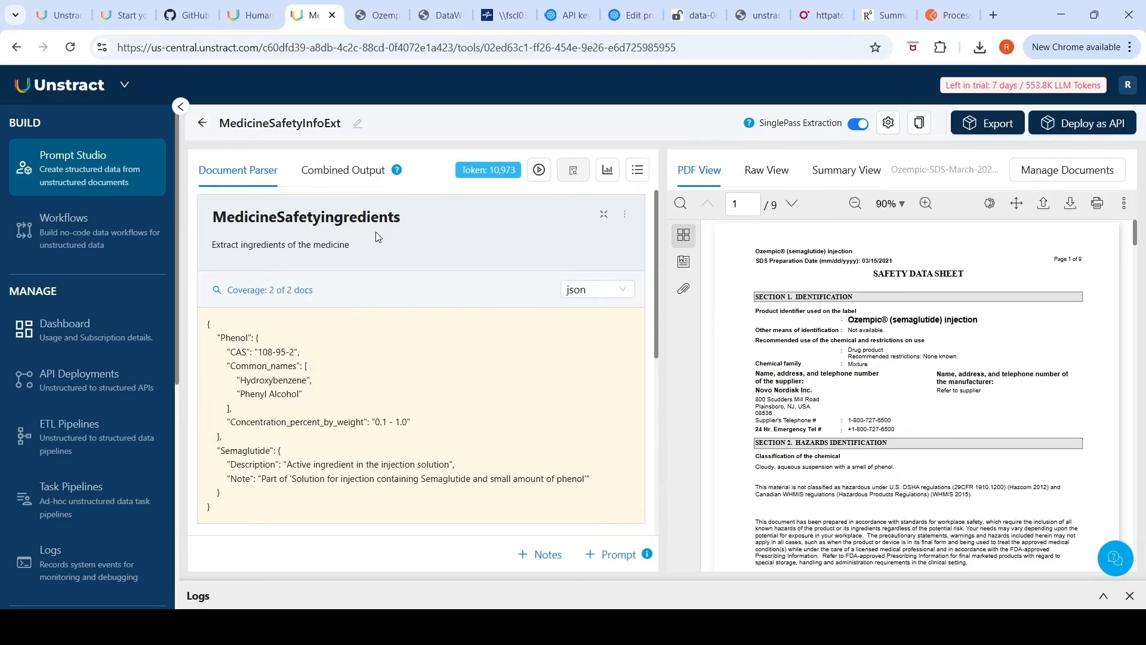
scroll(385, 291, down, 3)
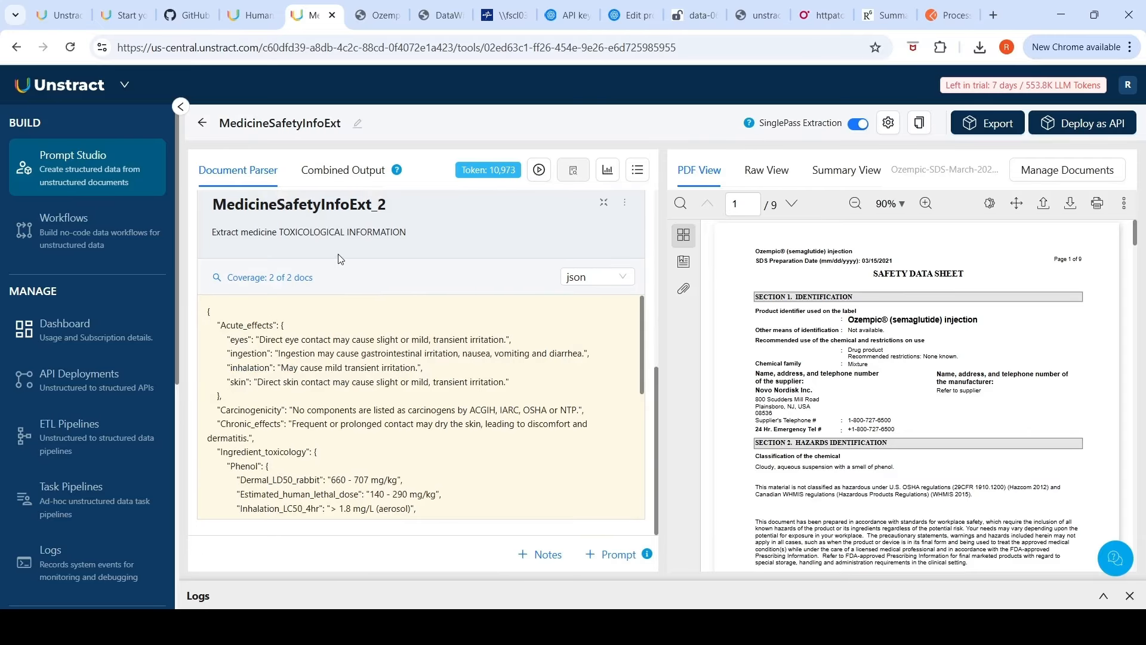
Step: Rename the second prompt as MedicineTI
click(280, 239)
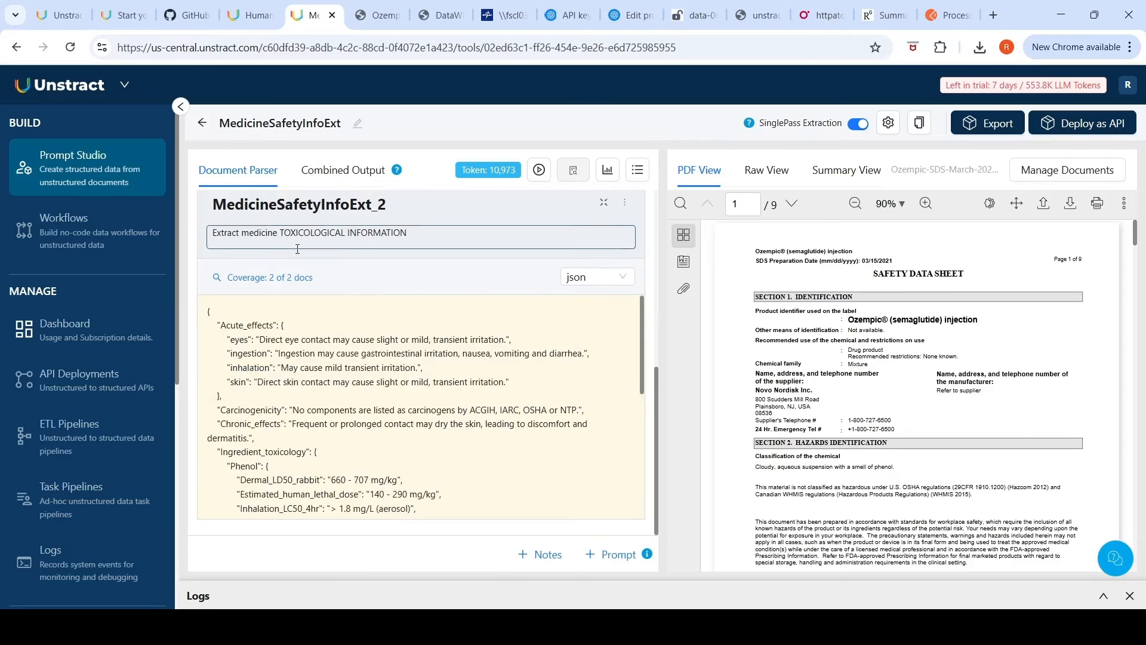
click(281, 201)
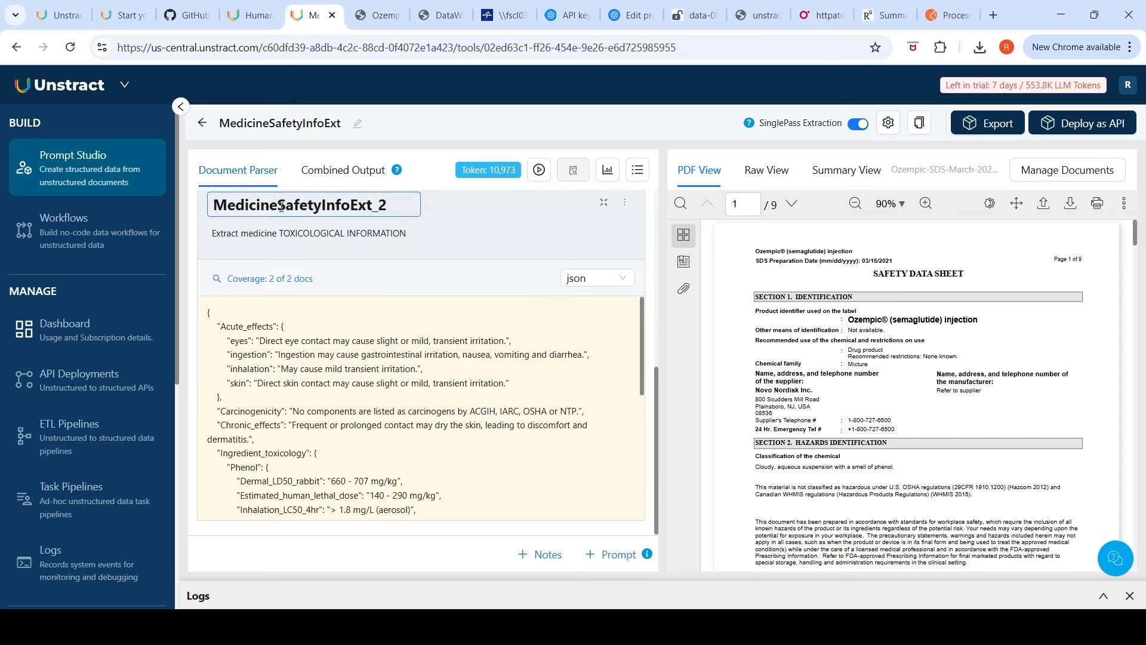
drag(279, 204, 425, 187)
scroll(456, 391, down, 3)
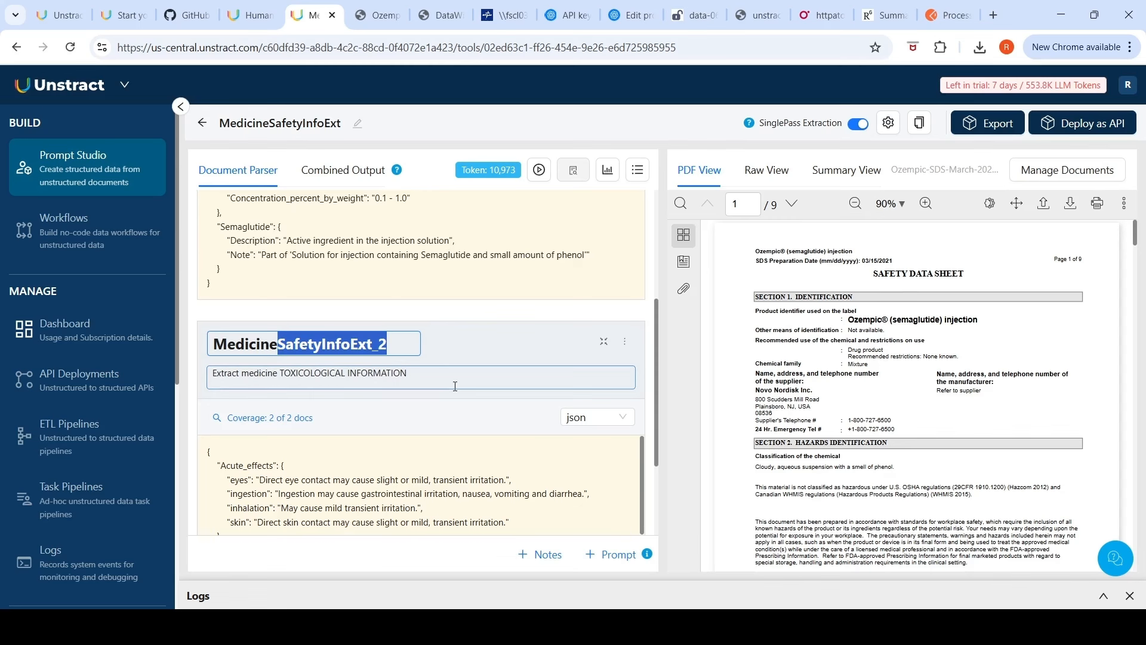
text(TI)
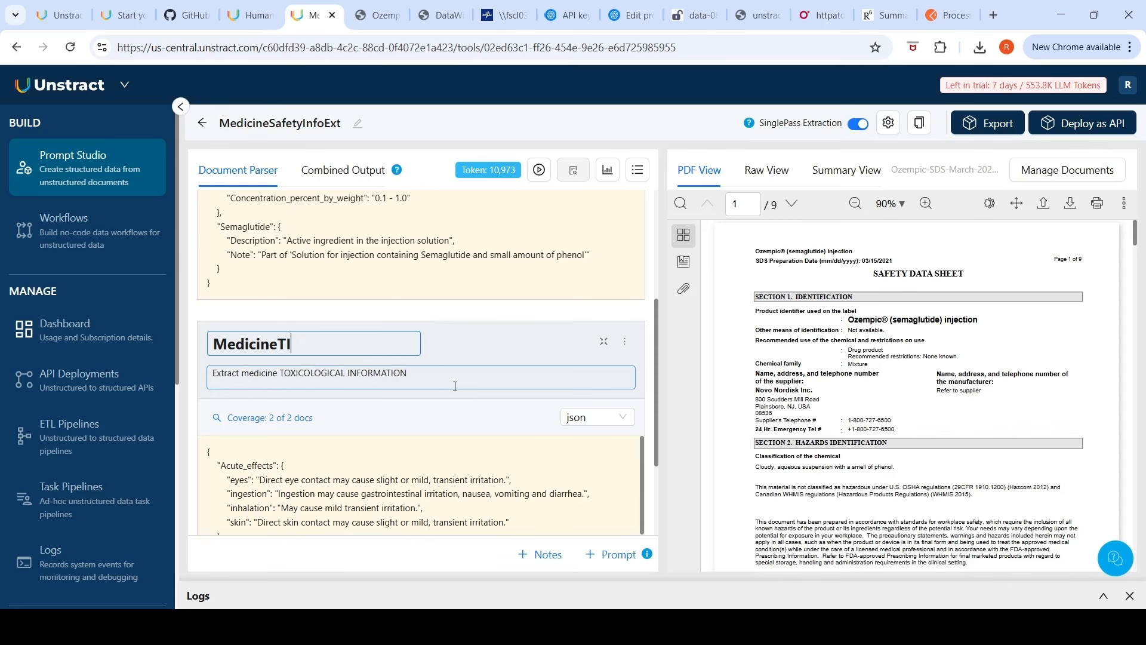
click(426, 362)
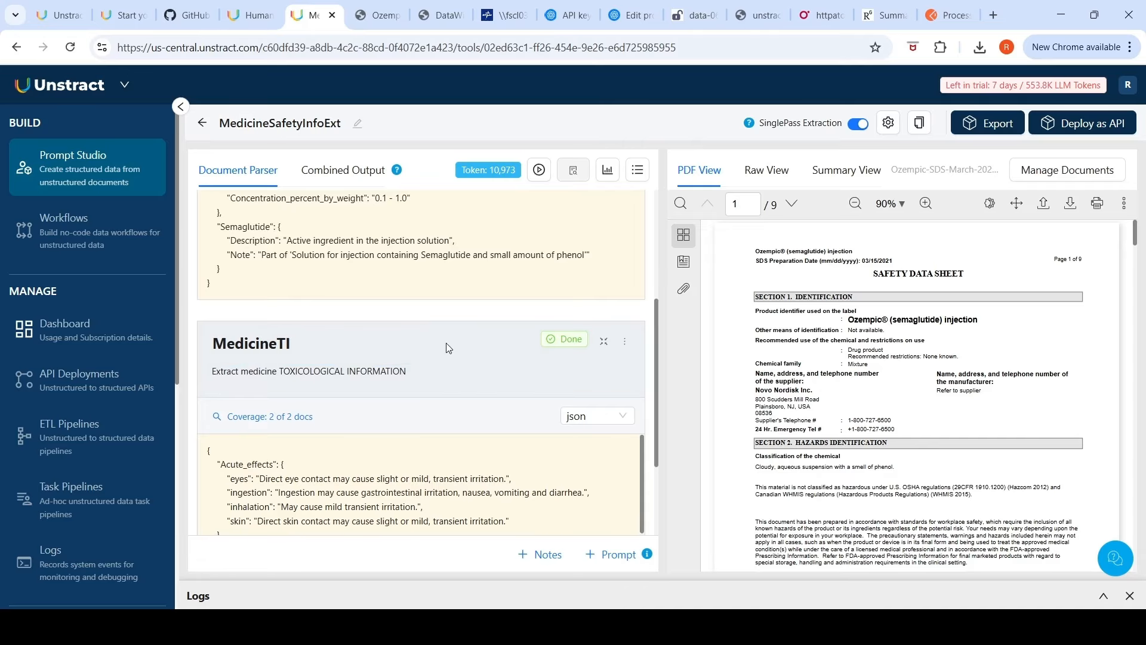
Step: Inspect the Ozempic document's raw text view alongside the toxicological output
scroll(462, 340, down, 2)
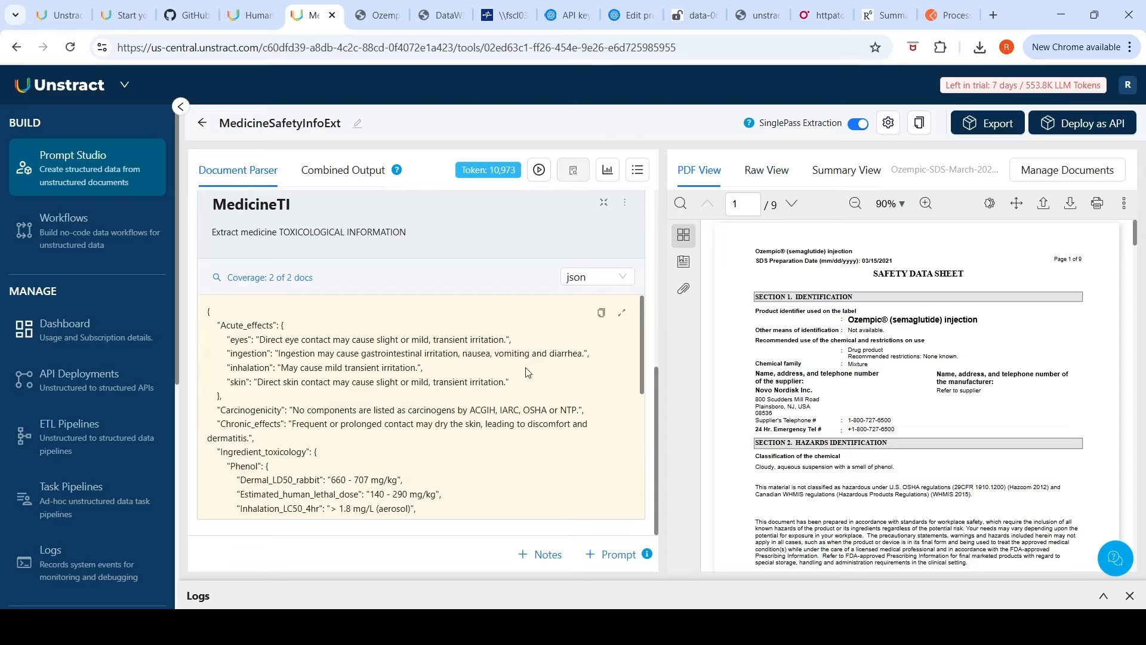
click(767, 171)
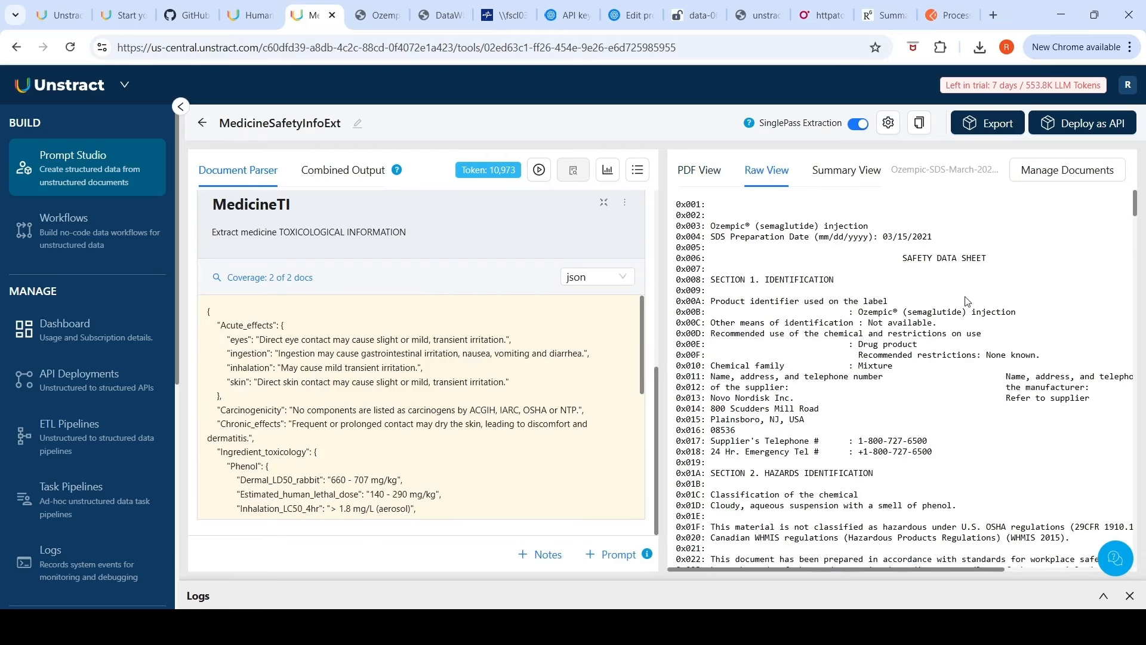
scroll(968, 301, down, 2)
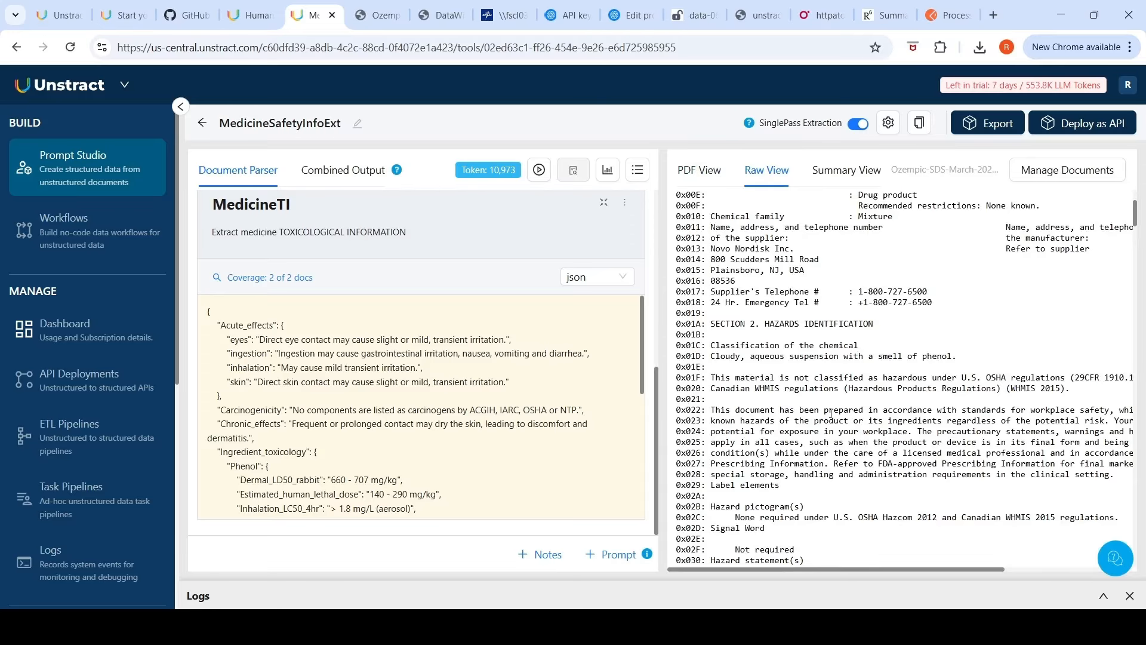
scroll(831, 414, down, 3)
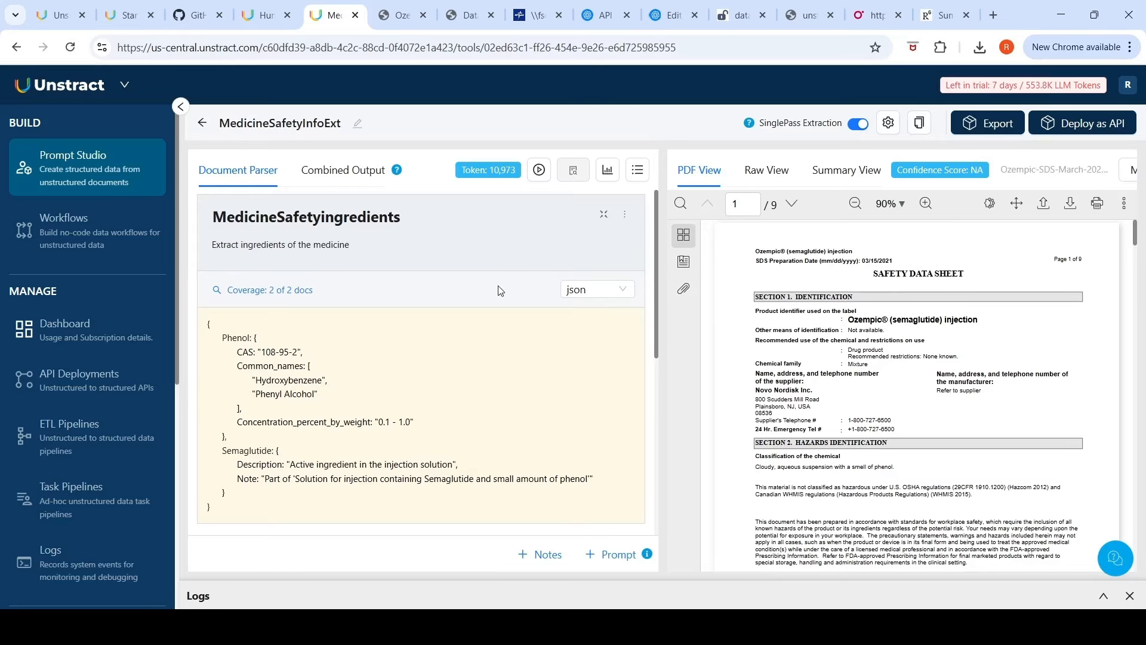
Step: Export the MedicineSafetyInfoExt project as a tool
click(986, 127)
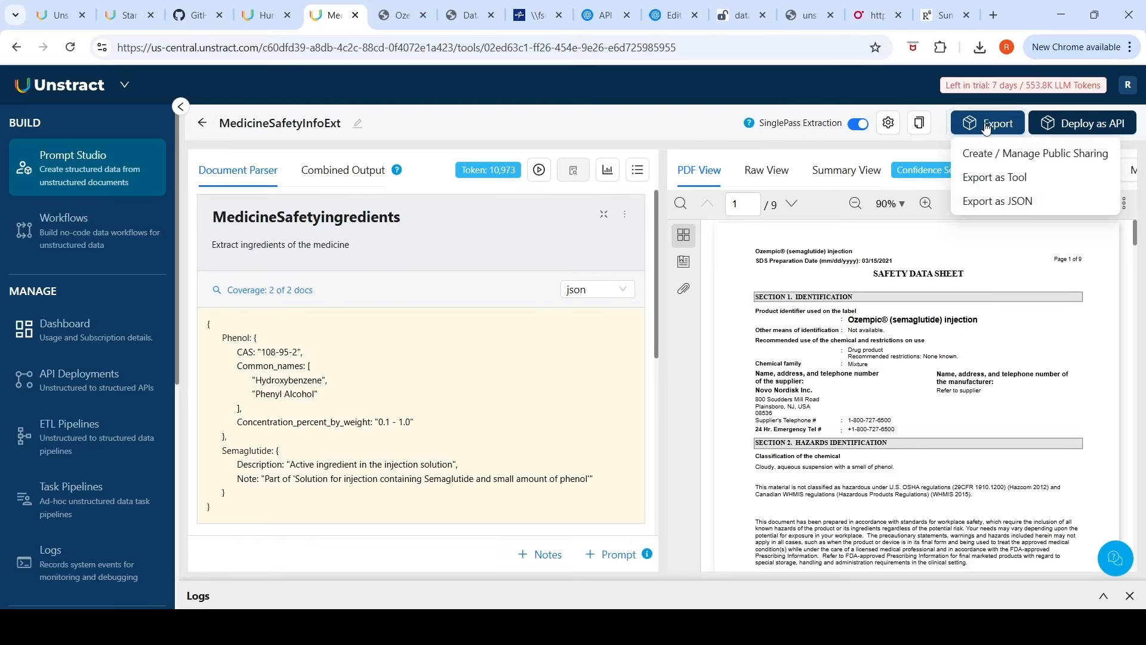
click(1013, 187)
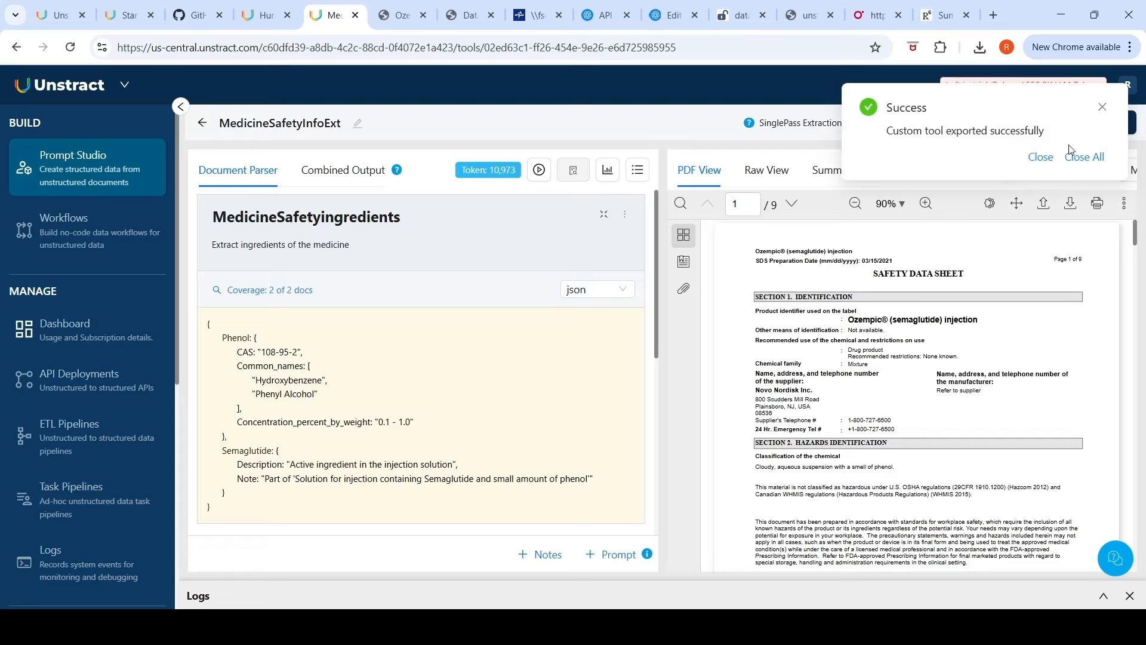
click(1039, 158)
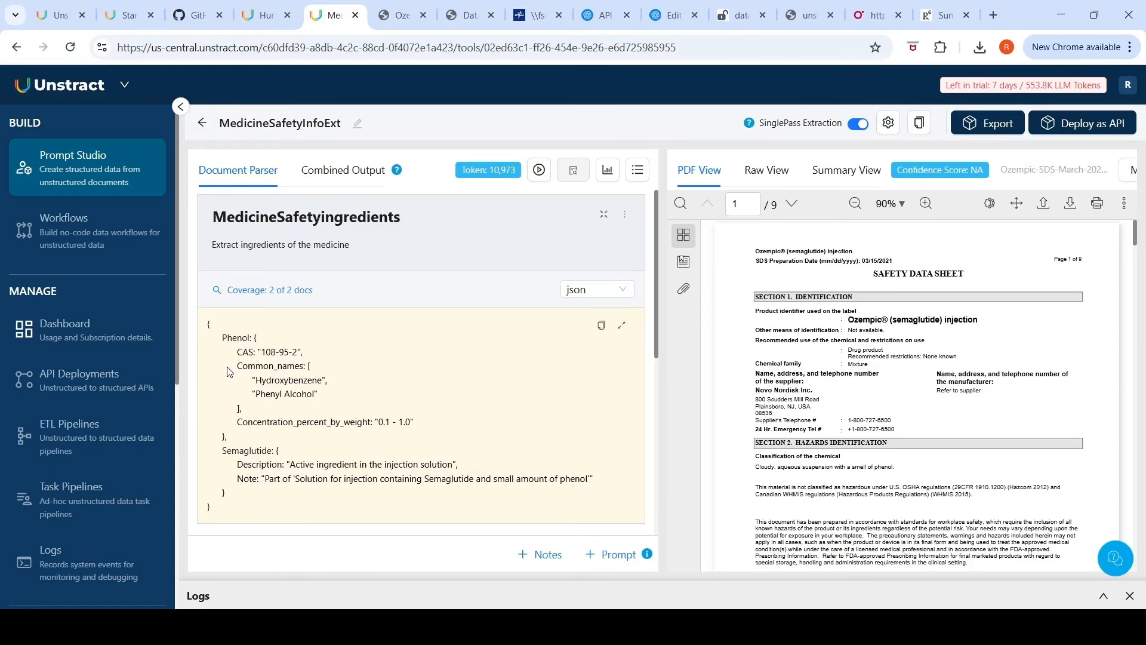
Step: Create a new workflow named medinfoextract with the description medinfoextract
click(83, 247)
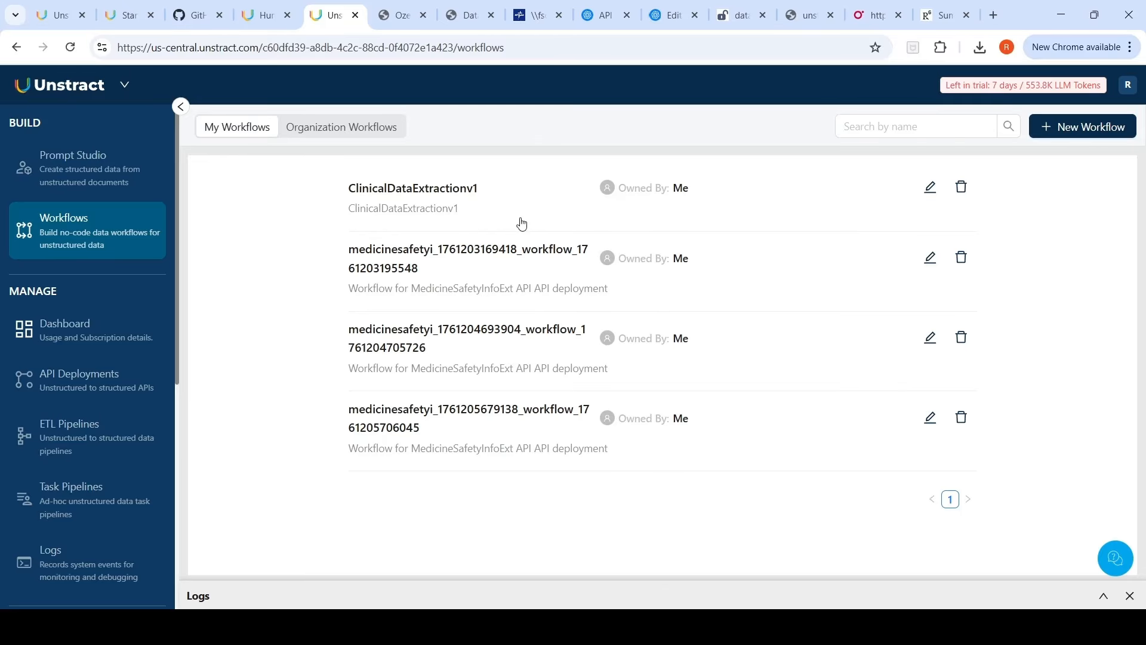
click(1049, 128)
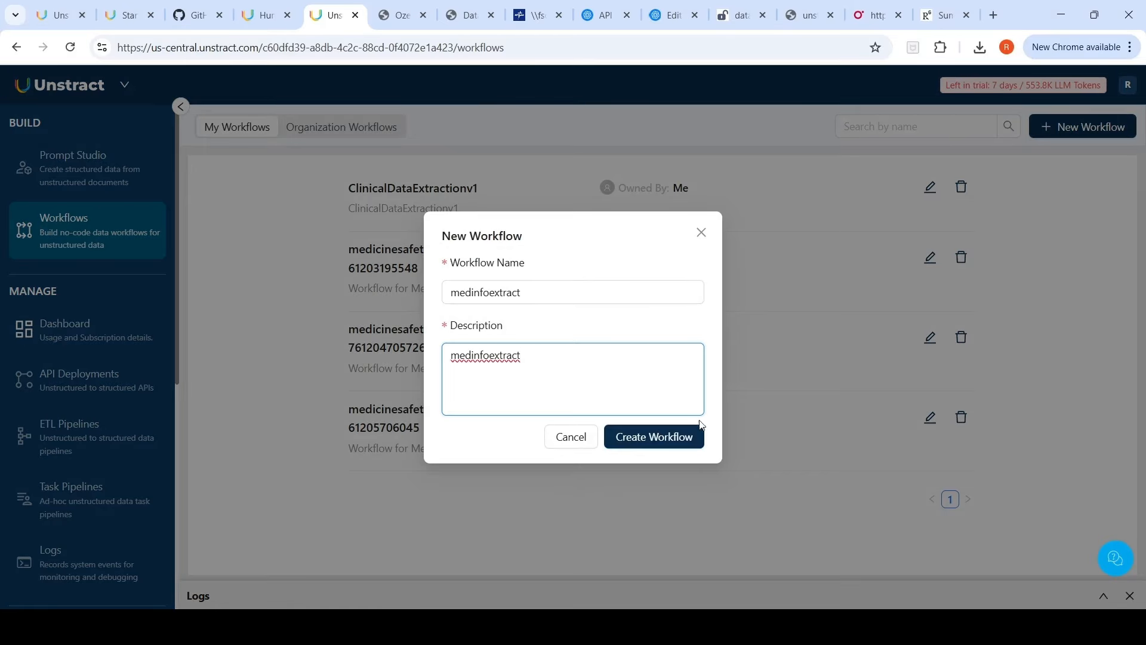
click(669, 437)
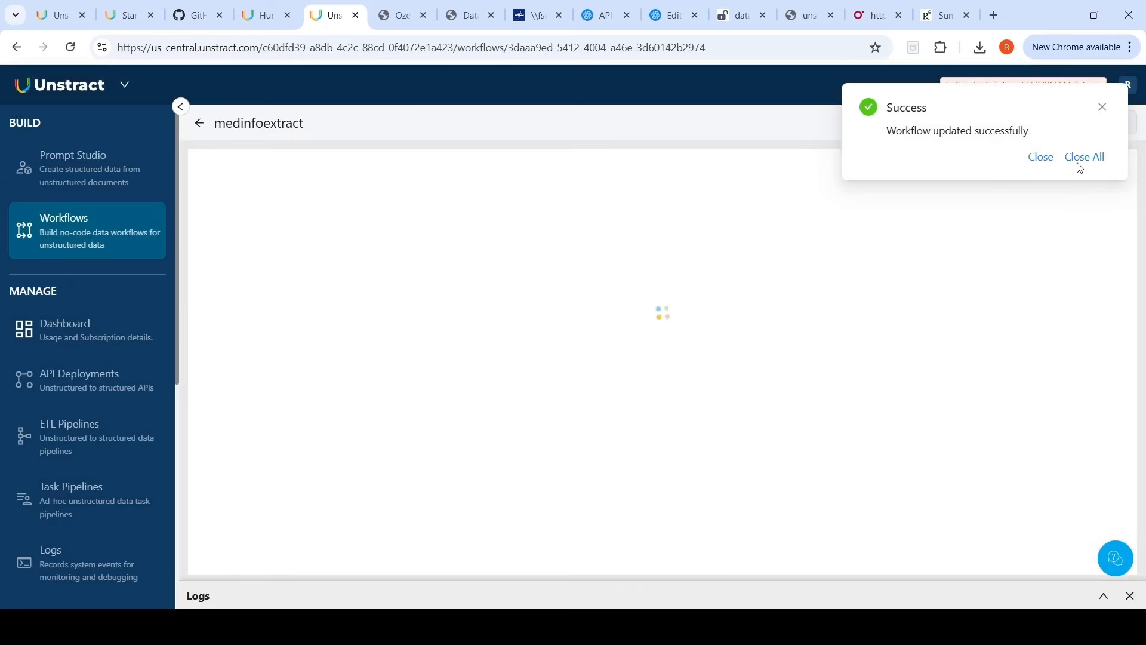
click(1044, 159)
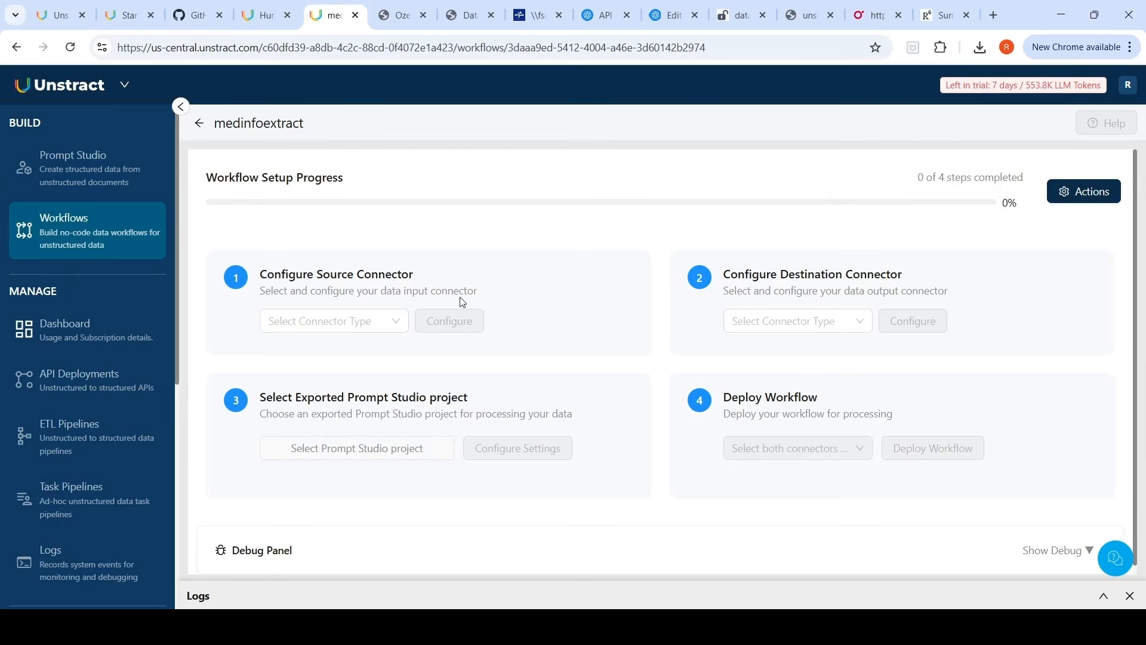
Step: Set the source connector to File System and open its connector configuration without adding one
click(357, 324)
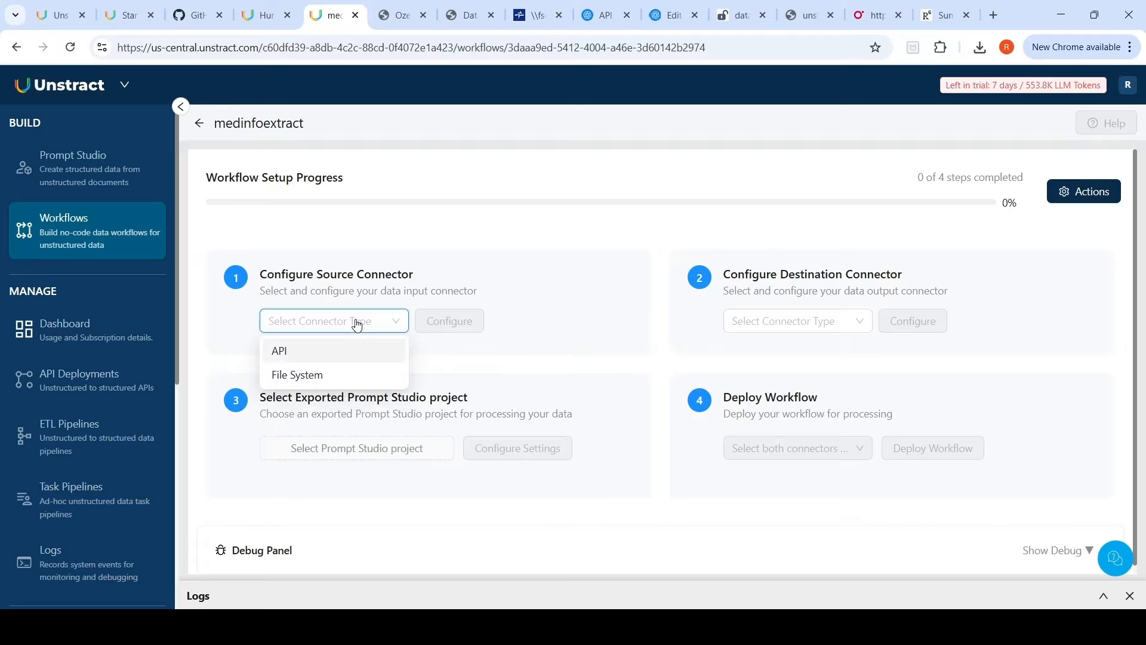
click(308, 375)
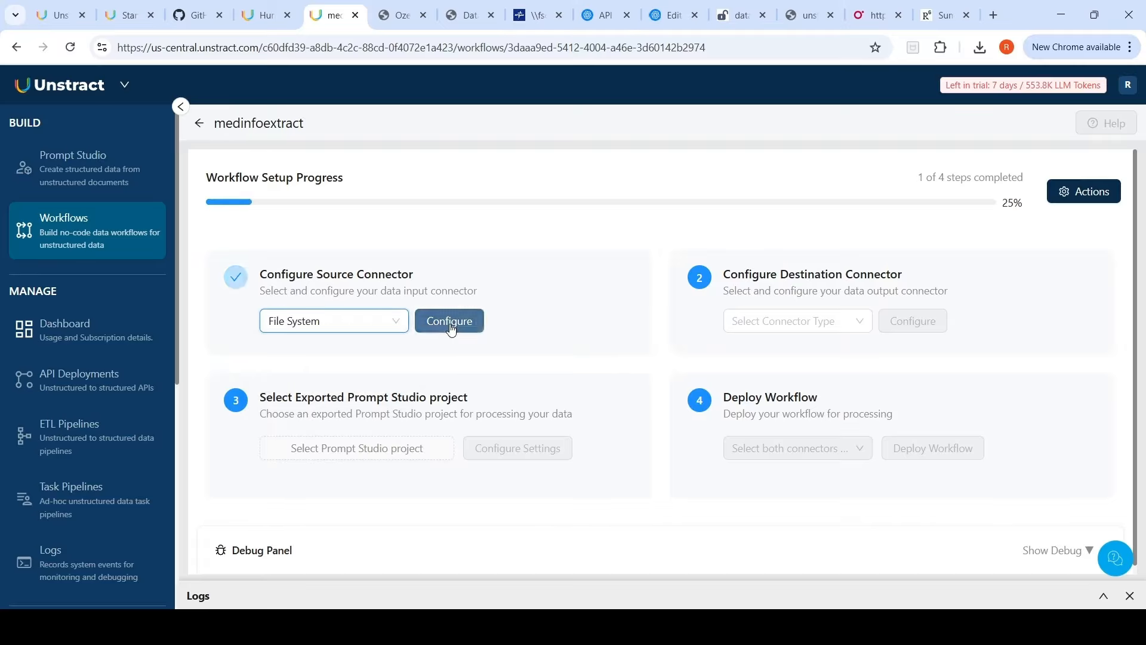
click(450, 322)
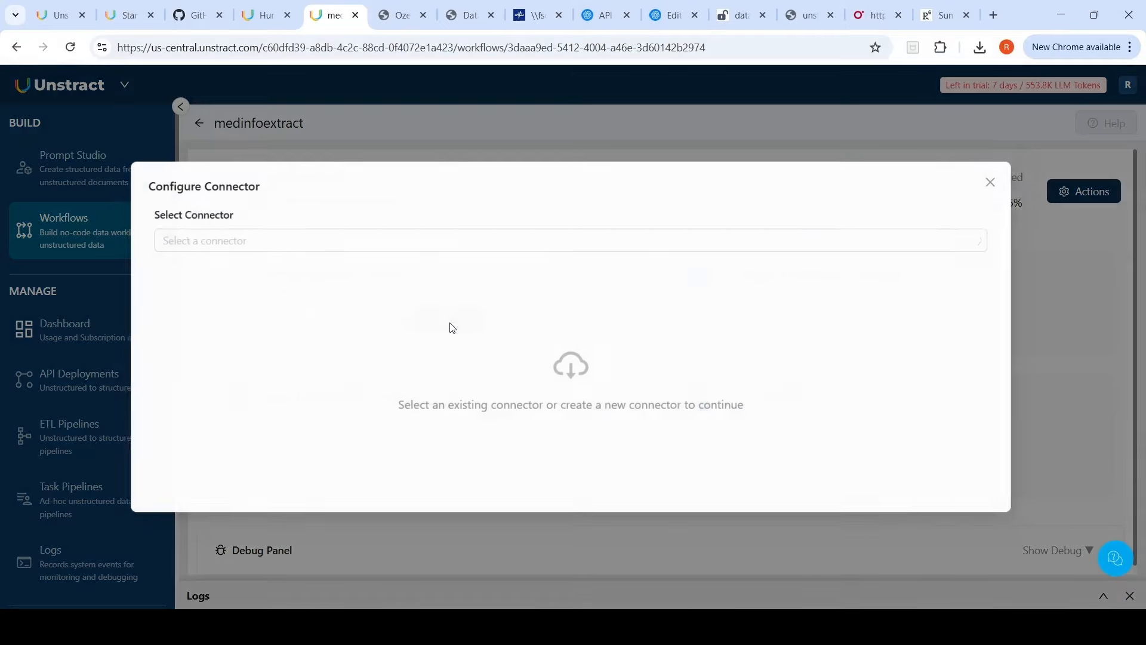
click(215, 241)
click(179, 335)
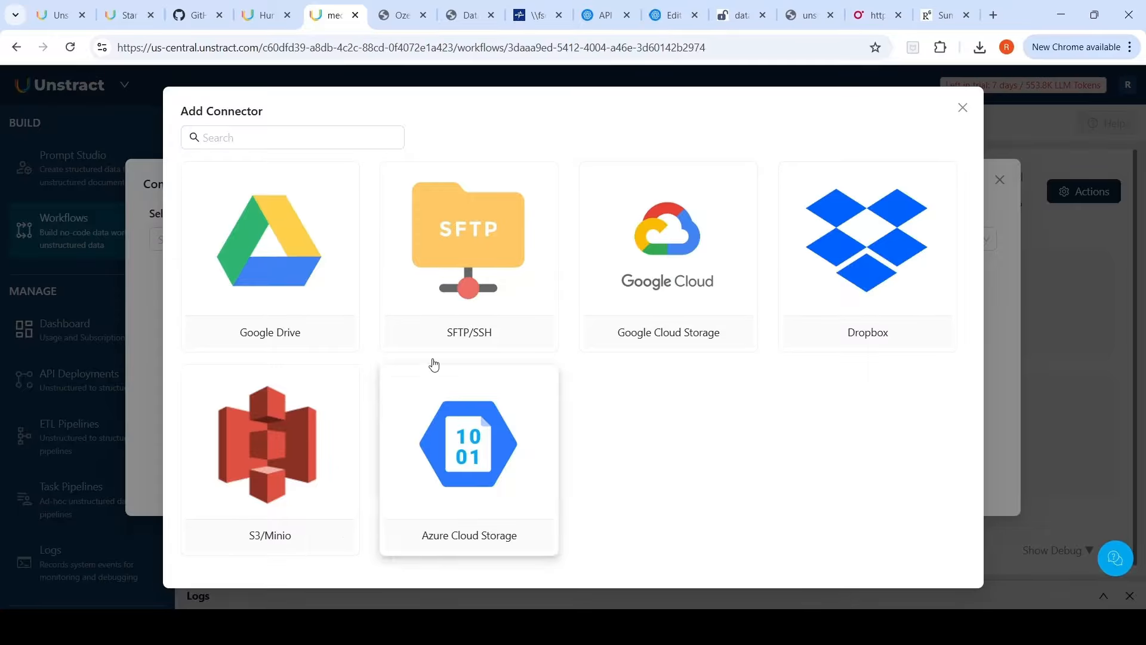
click(963, 107)
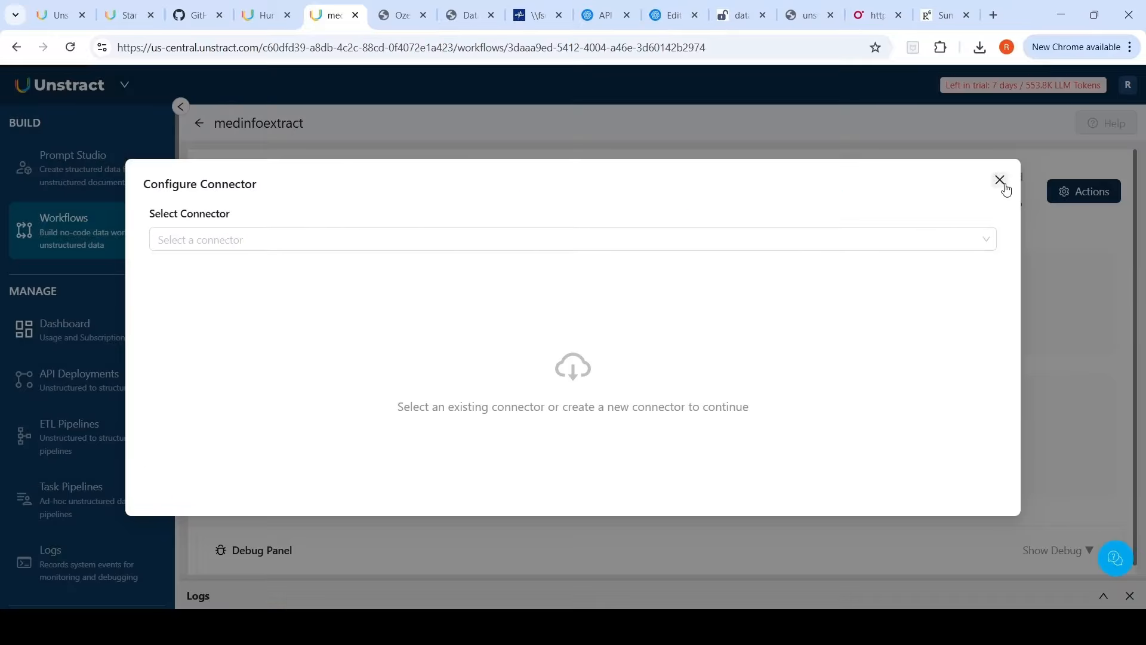
click(1000, 180)
click(675, 369)
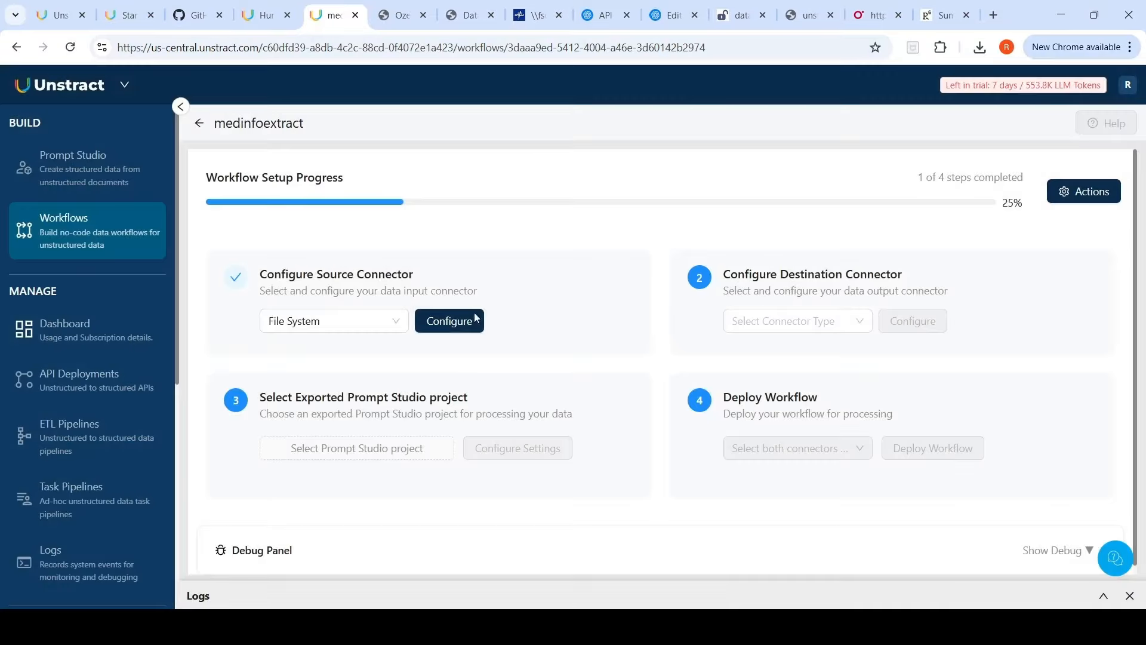
Step: Set the destination connector type to Database
click(817, 323)
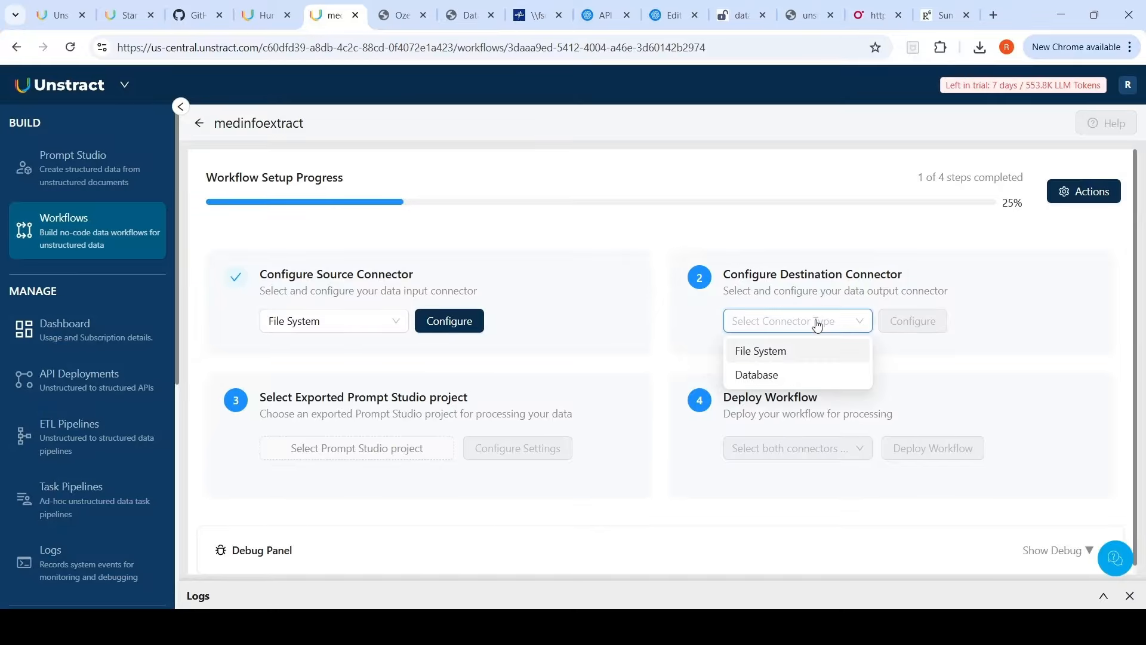
click(757, 375)
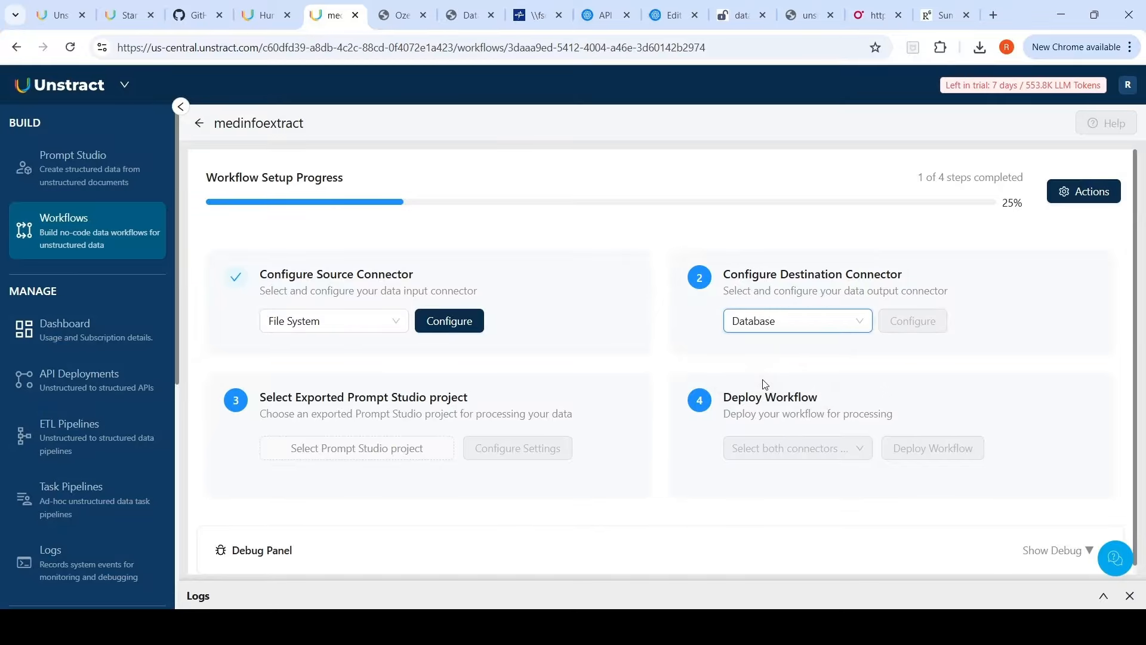
click(799, 327)
click(767, 362)
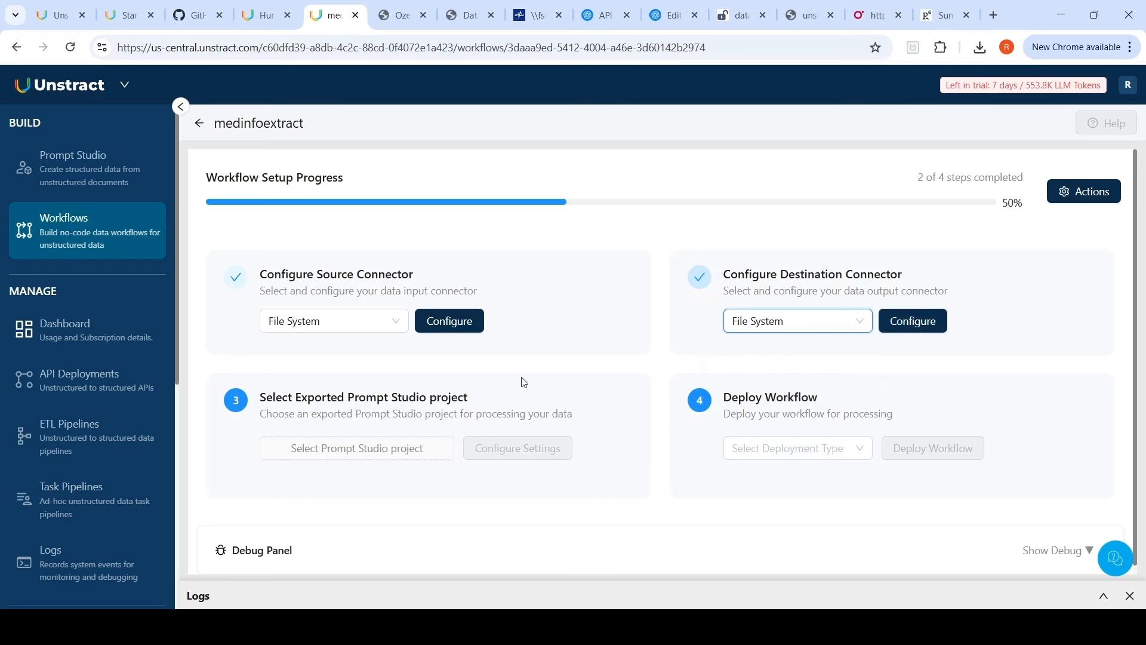
click(817, 328)
click(782, 375)
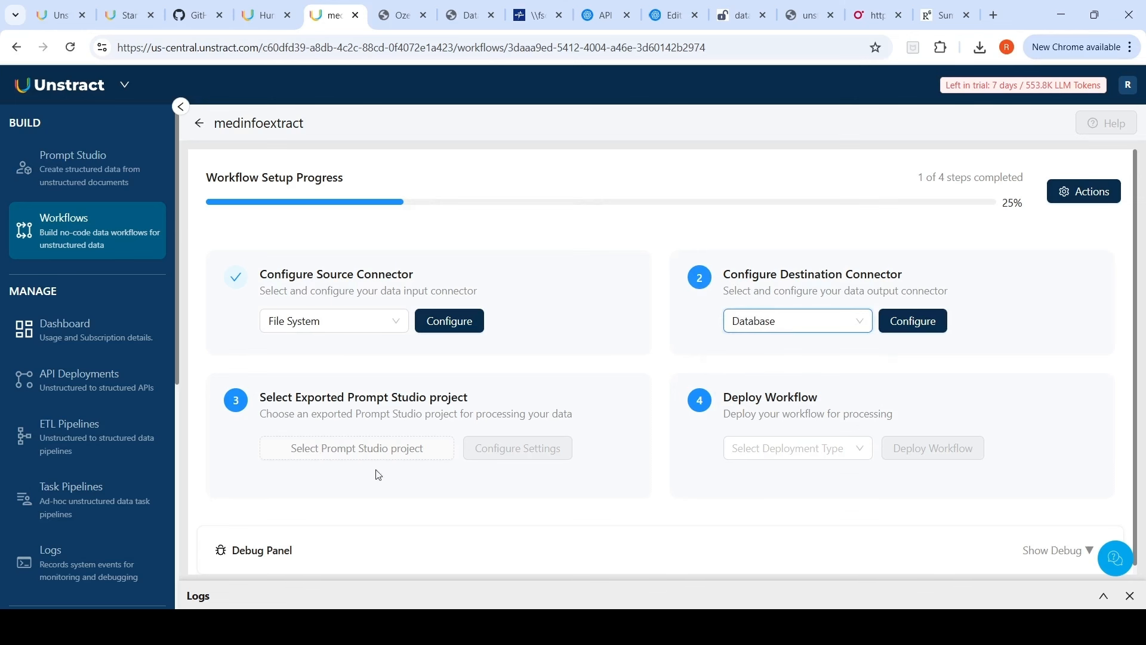
Step: Select the exported MedicineSafetyInfoExt Prompt Studio project for the workflow and save
click(383, 454)
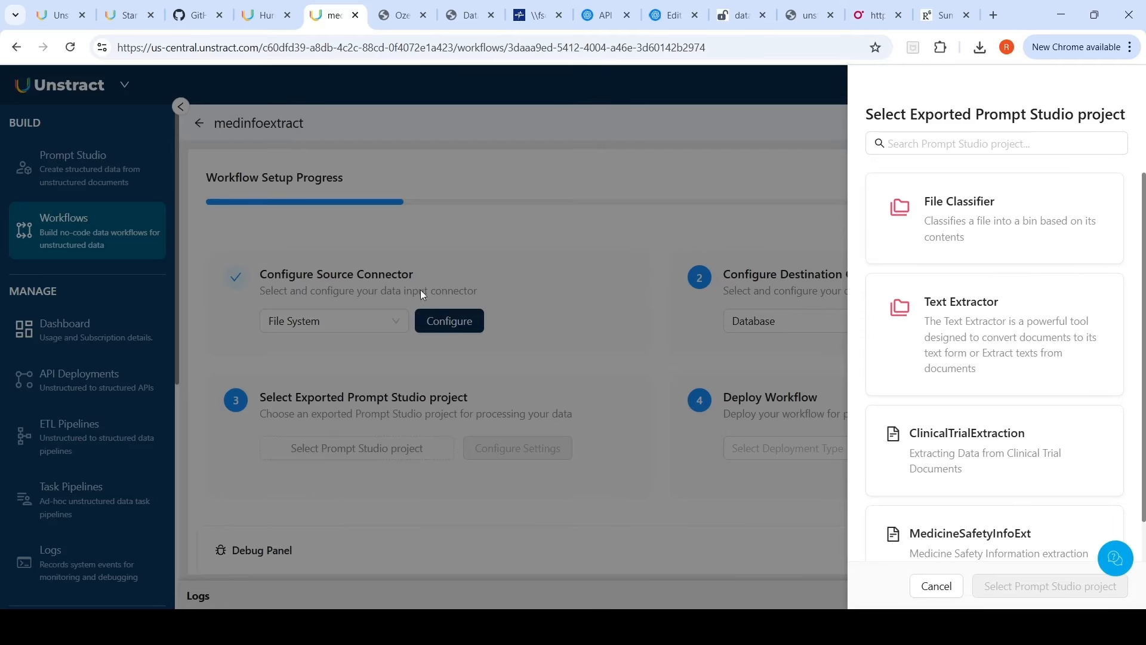
click(1002, 540)
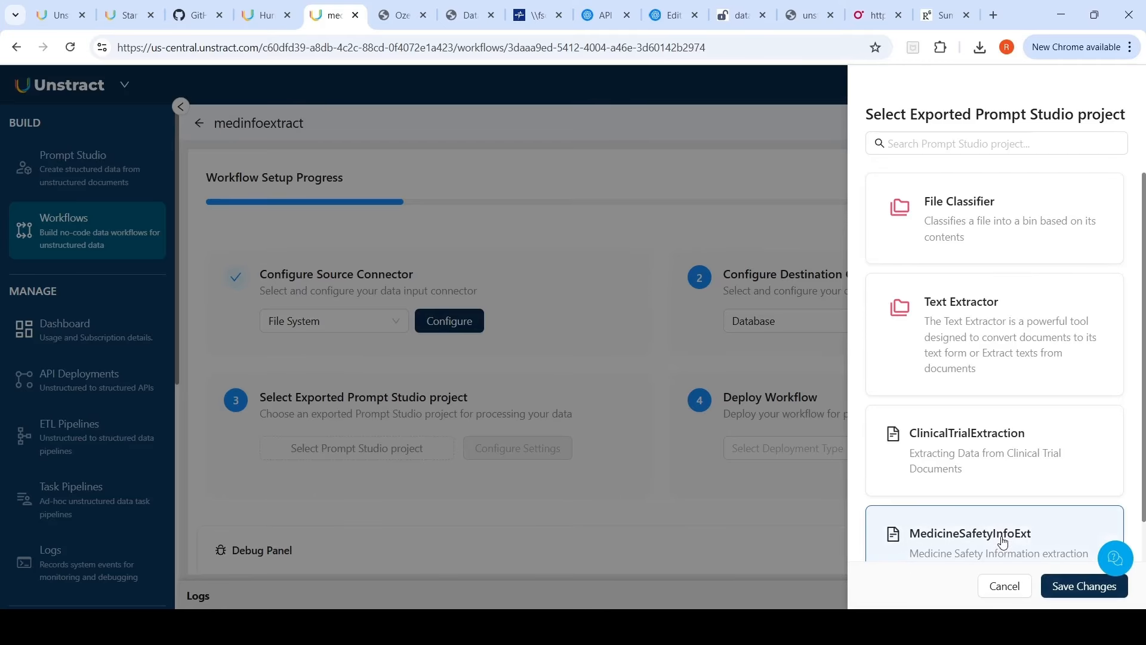
click(1060, 588)
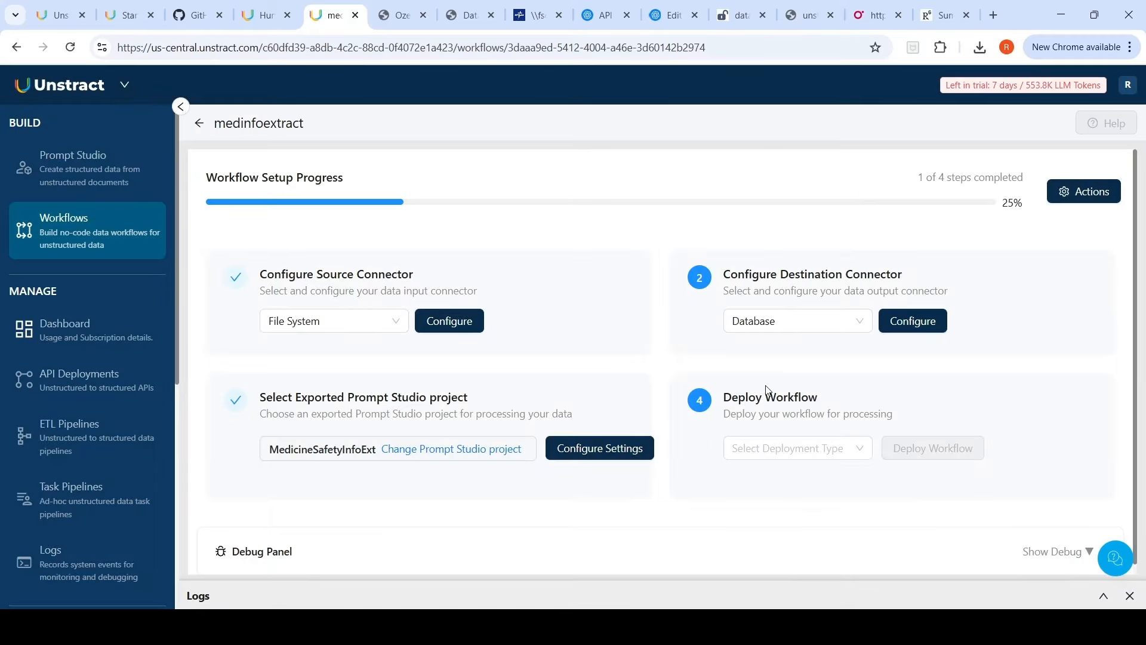
Step: Choose Deploy as ETL as the deployment type
click(782, 456)
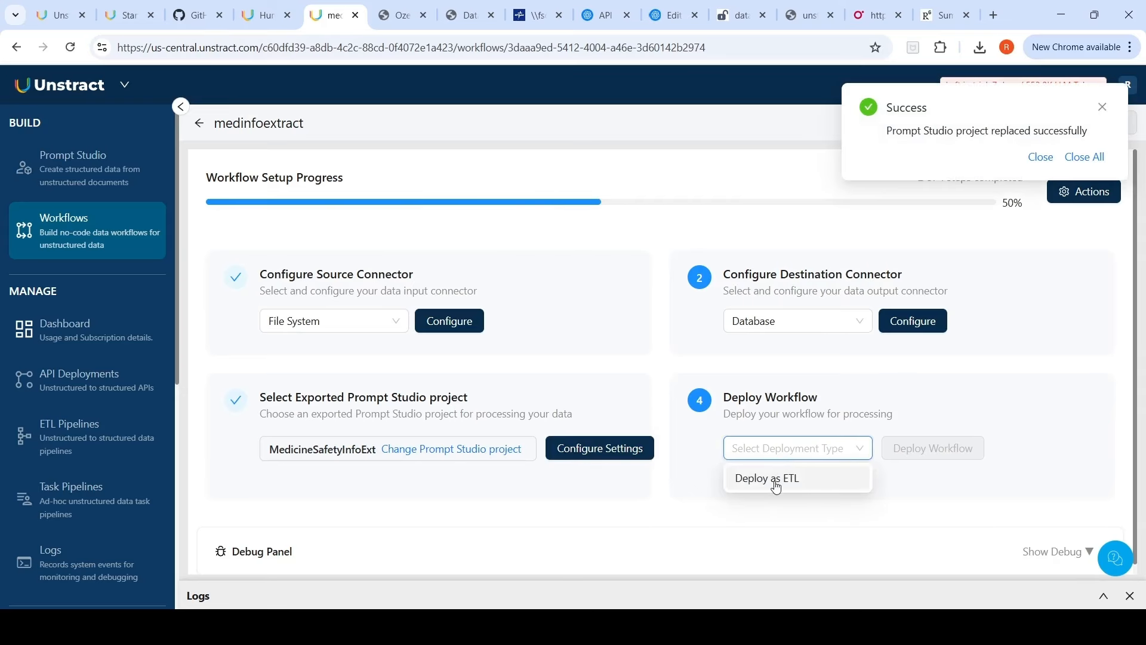
click(776, 485)
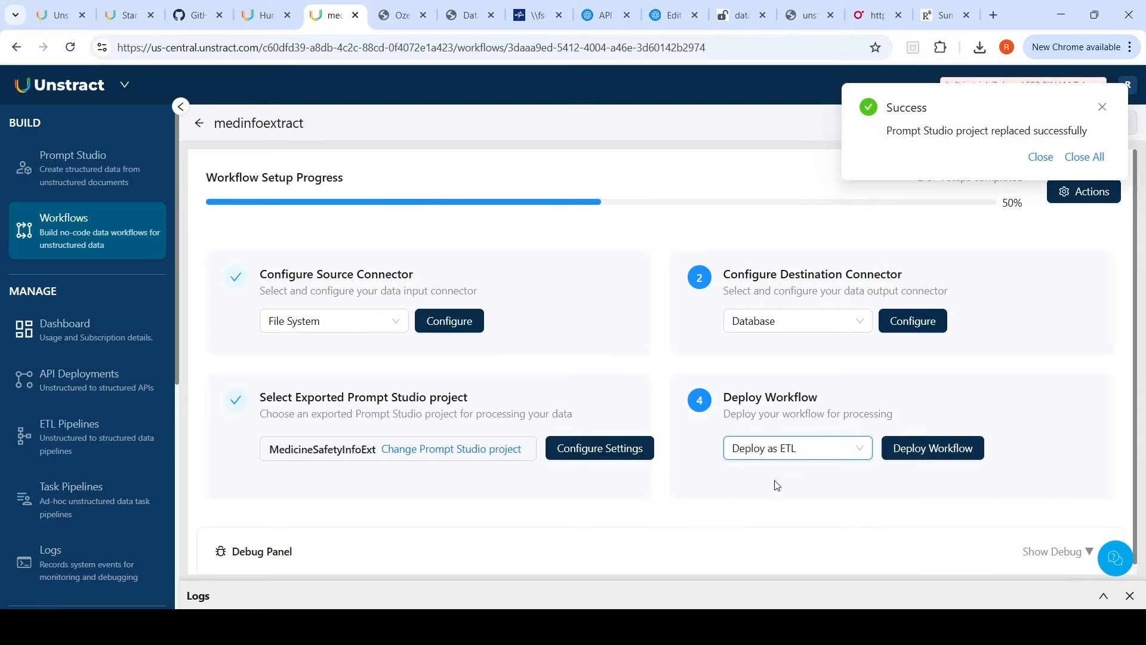
Step: Set both the source and destination connectors to API
click(366, 321)
click(337, 357)
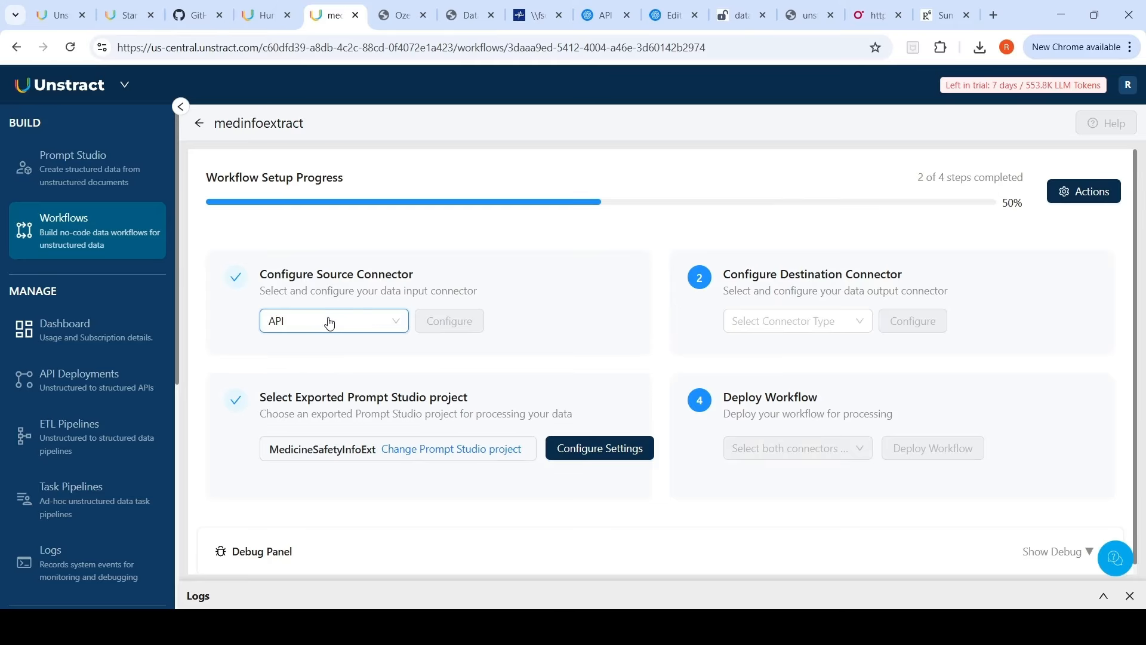
click(812, 321)
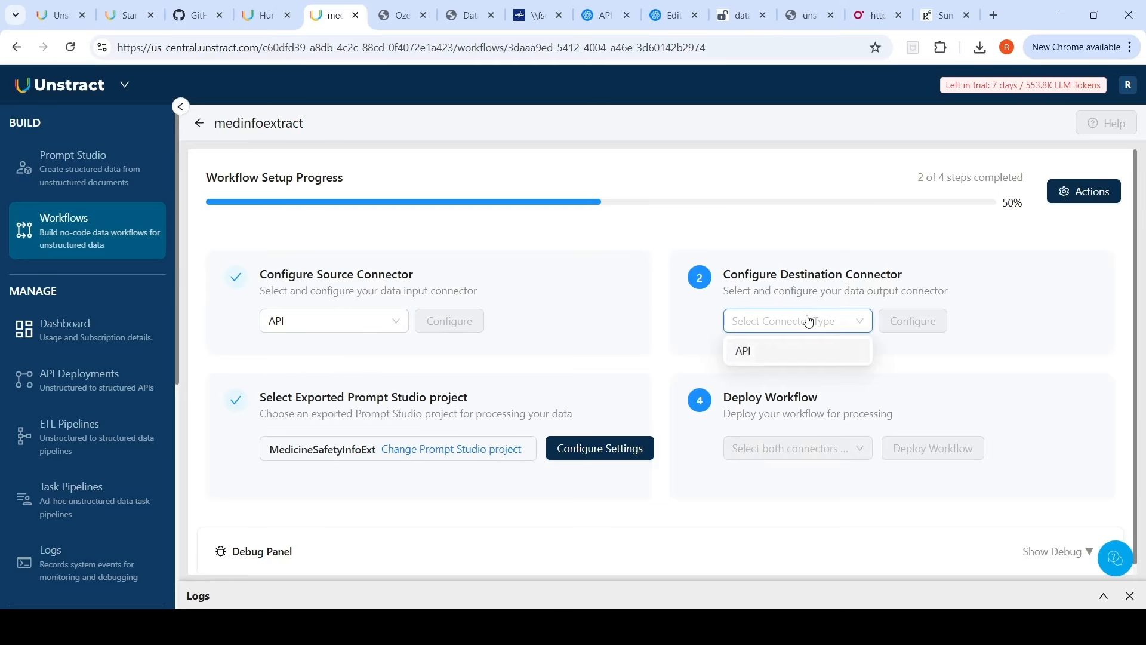
click(773, 351)
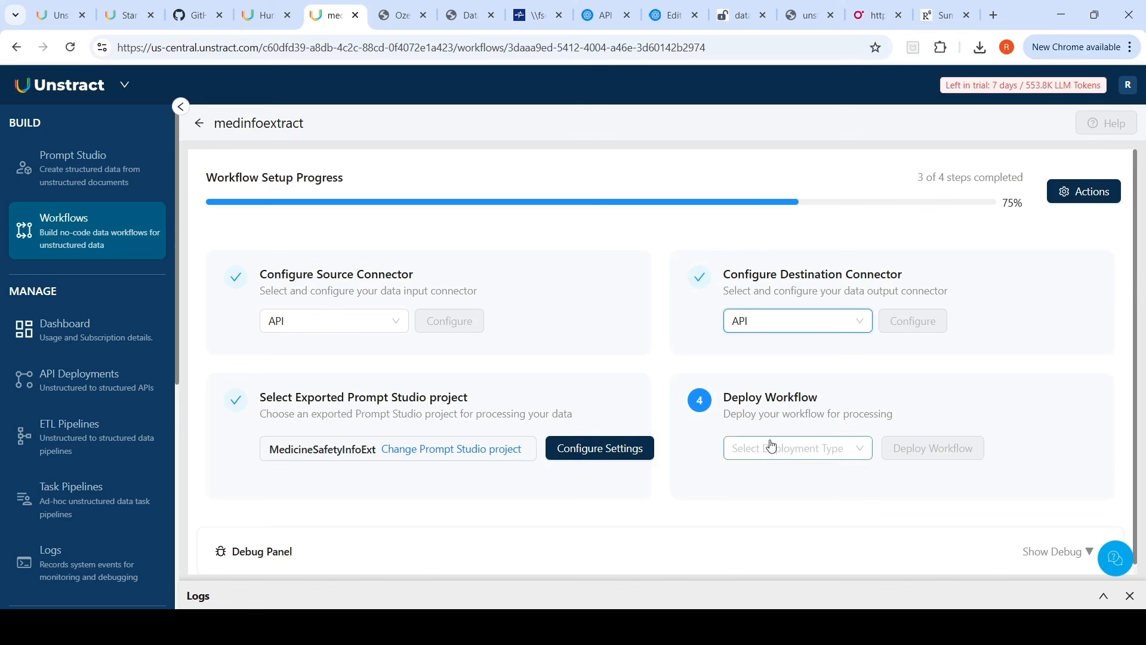
Step: Check the available deployment type options for the workflow
click(763, 450)
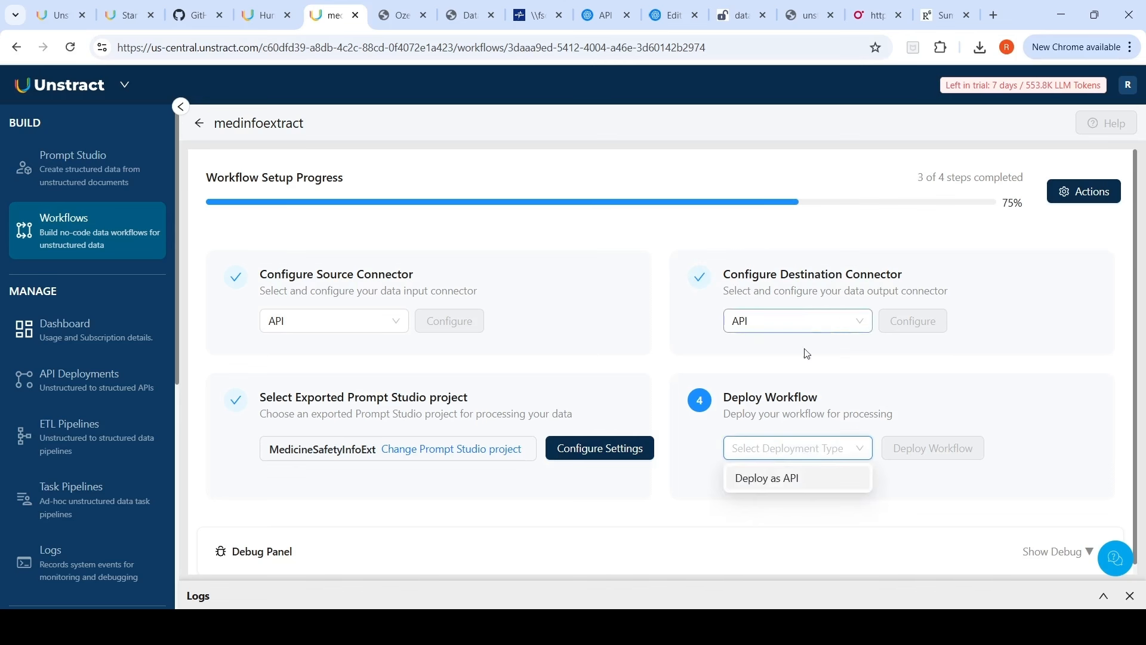
click(953, 387)
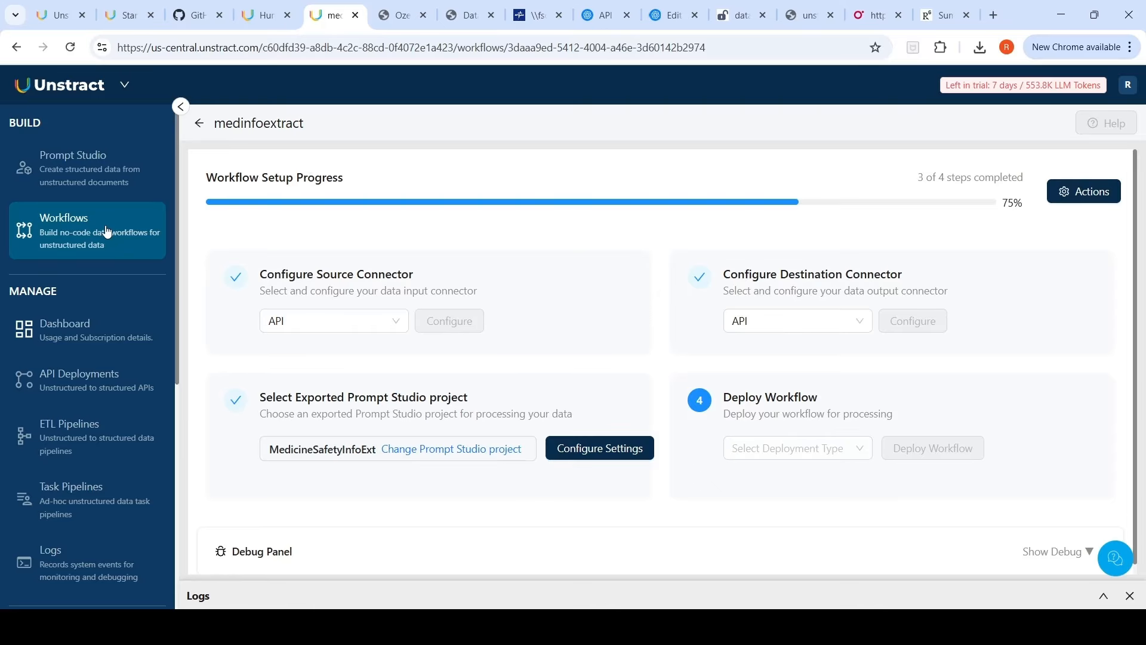
click(87, 502)
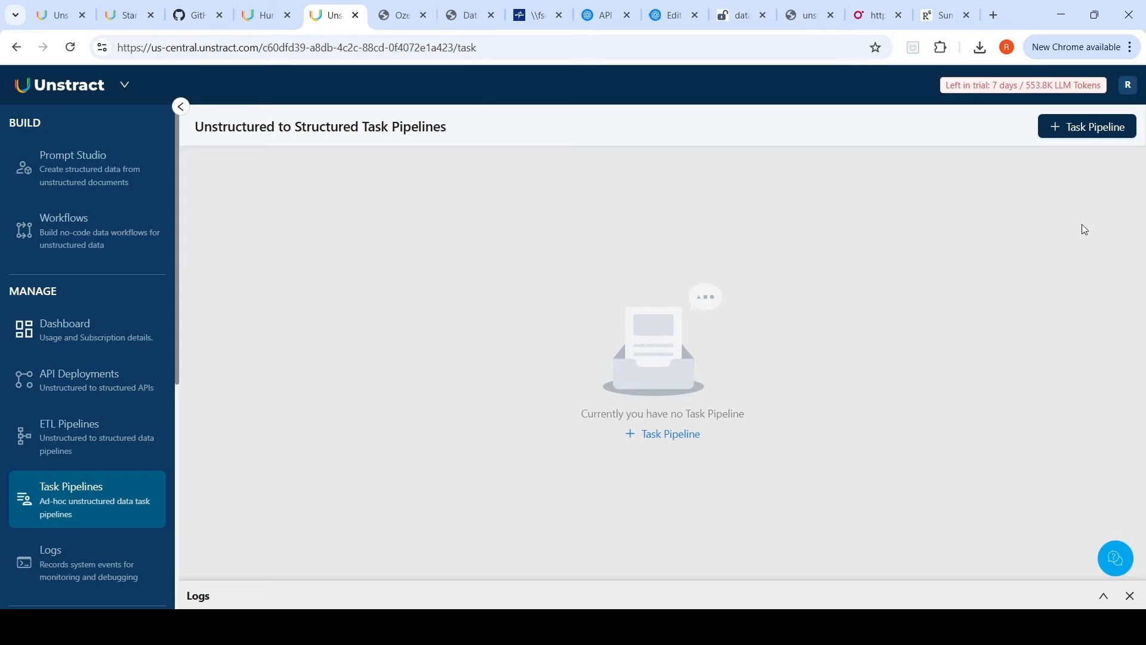
click(1082, 127)
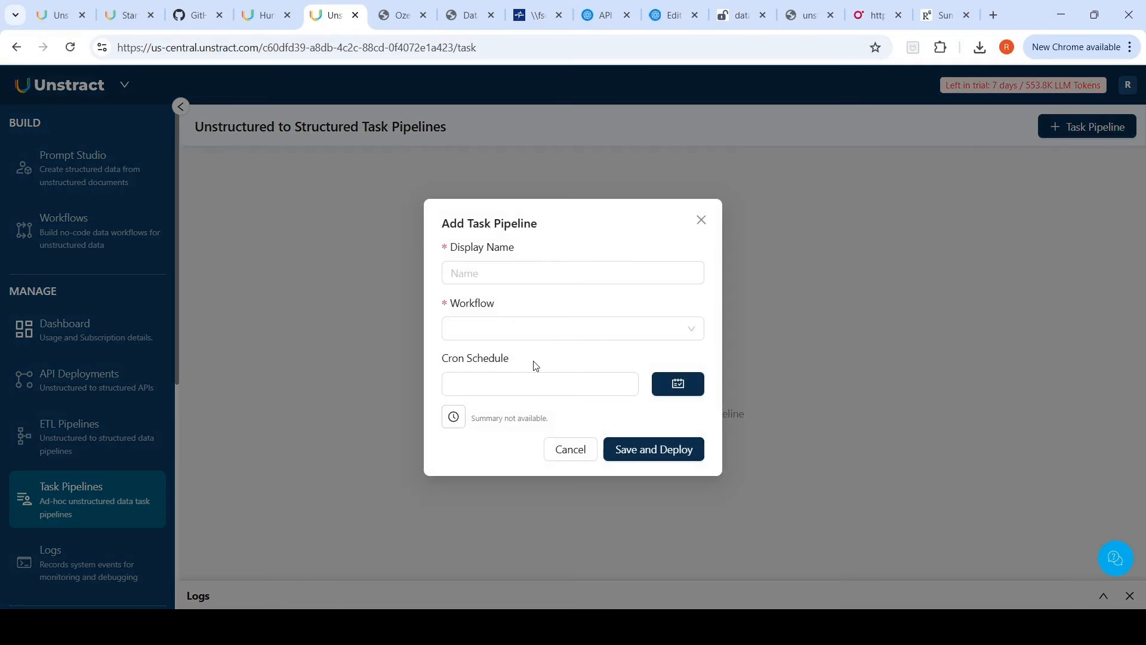
click(578, 329)
click(578, 329)
click(499, 280)
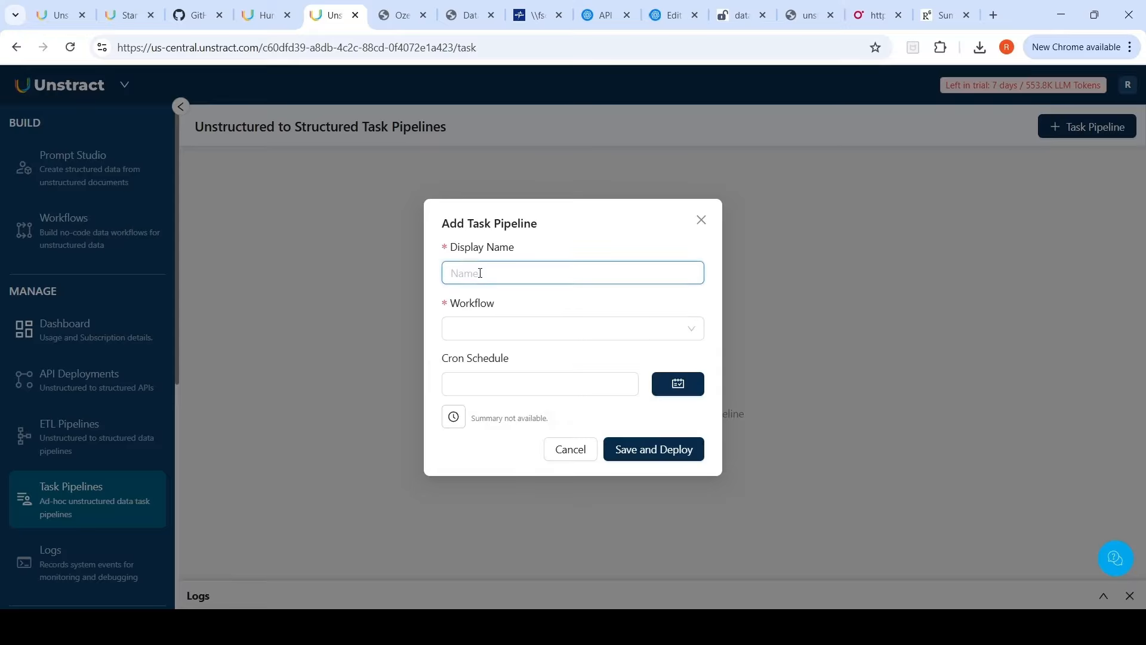
text(ClincialTrials)
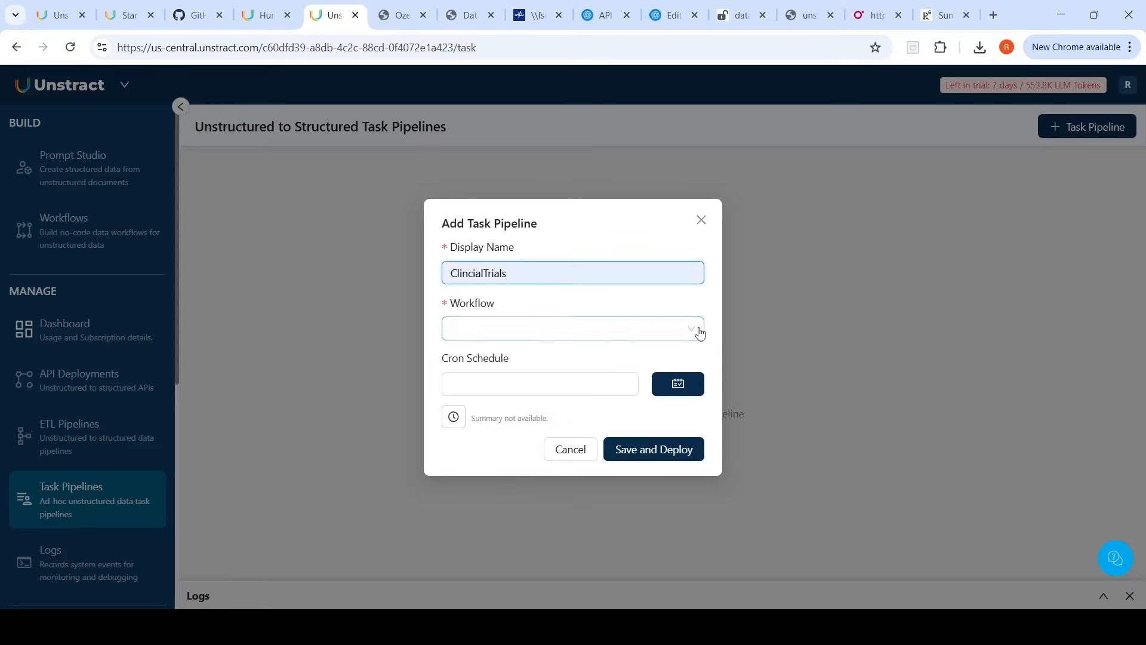
click(594, 325)
click(593, 326)
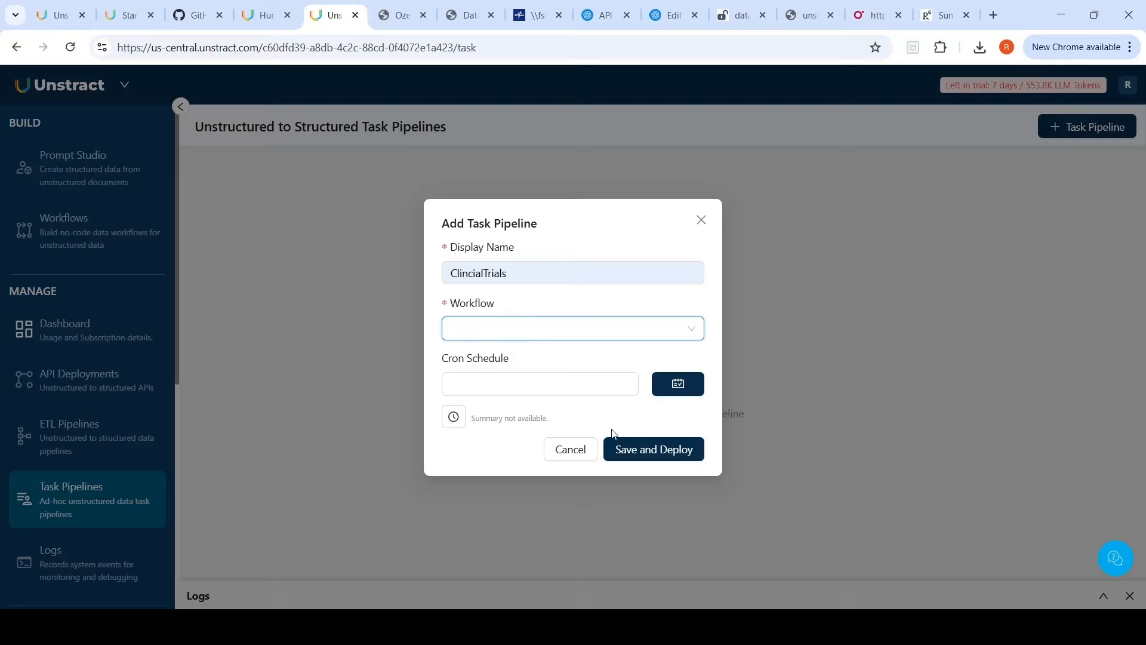
click(575, 449)
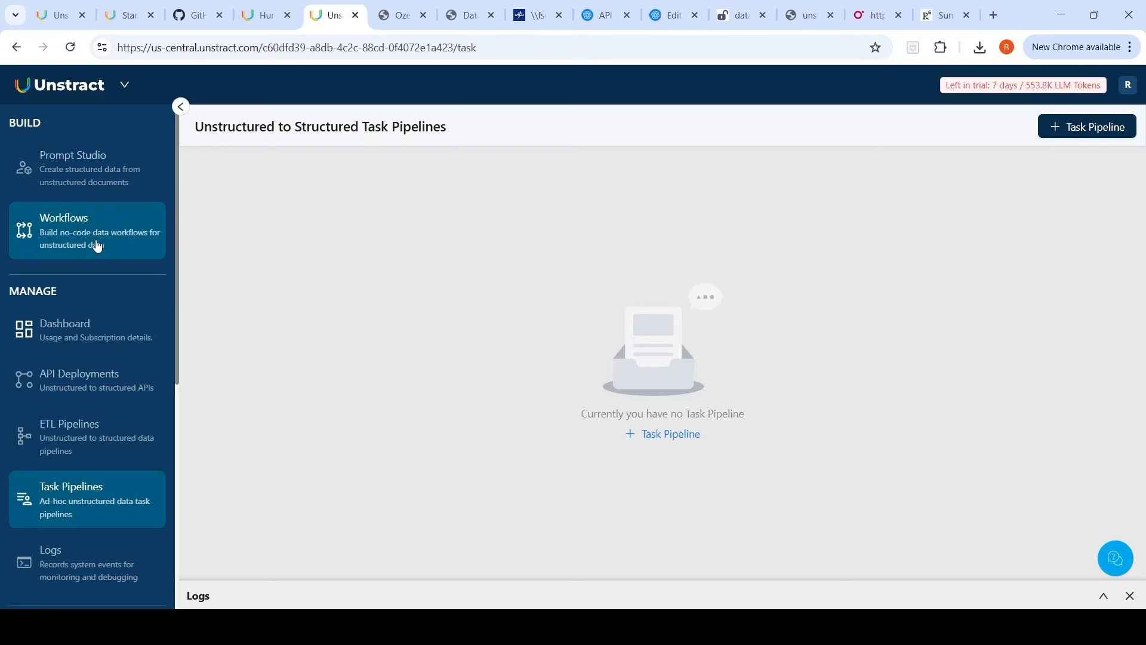
Step: Open the execution log details of the latest MedicineSafetyInfoExt API session
click(69, 587)
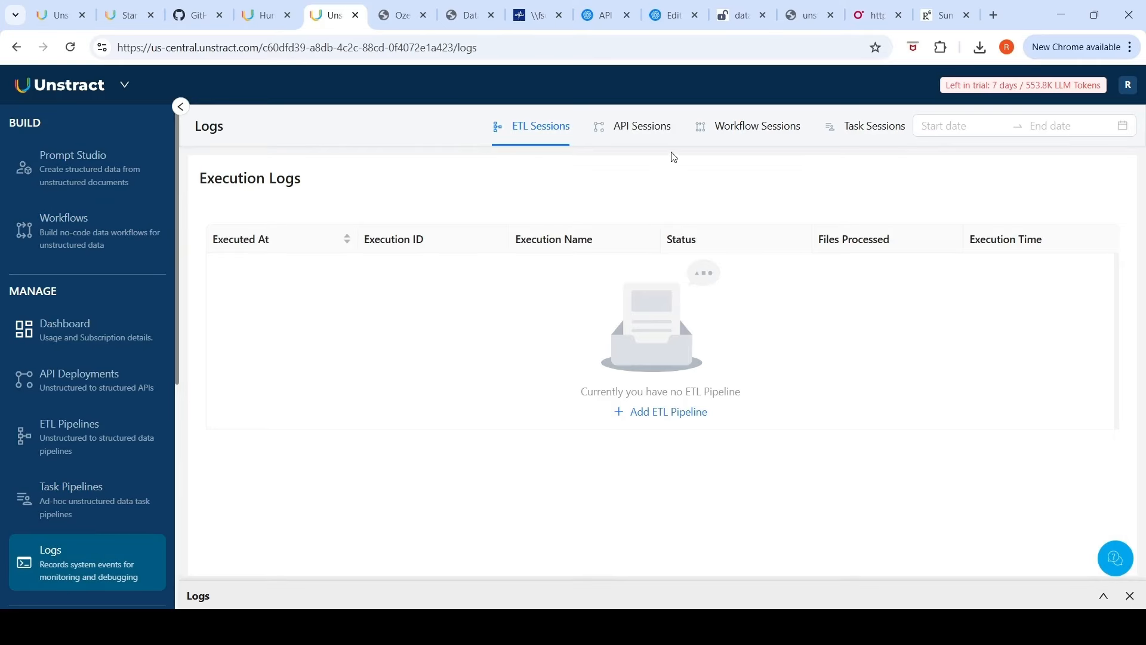
click(642, 131)
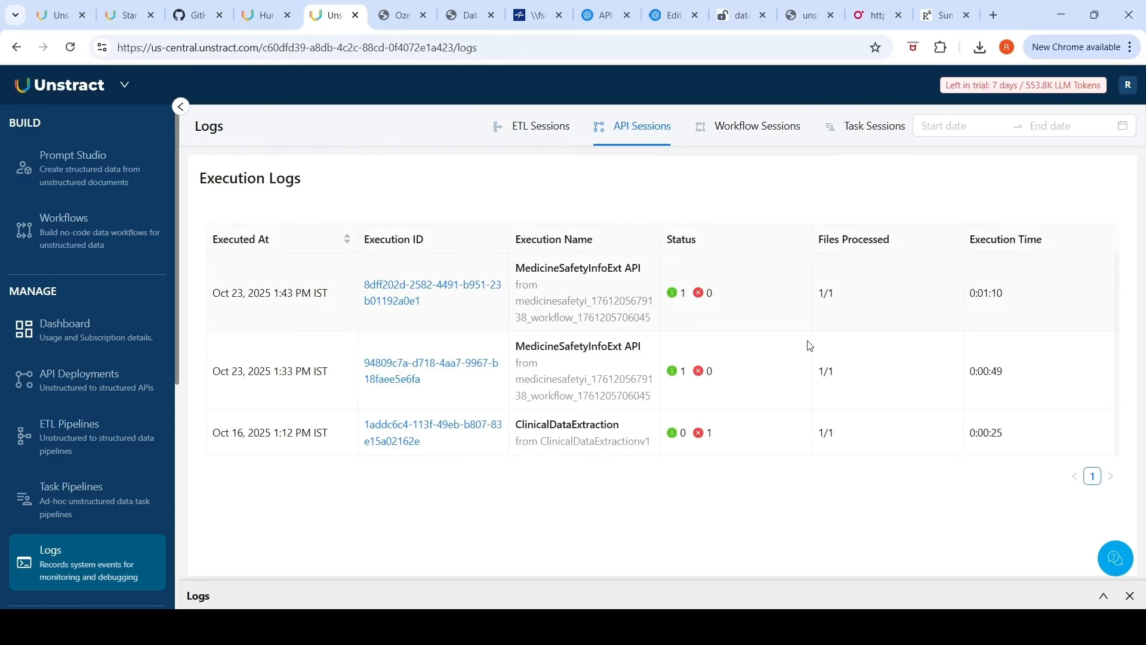
click(401, 296)
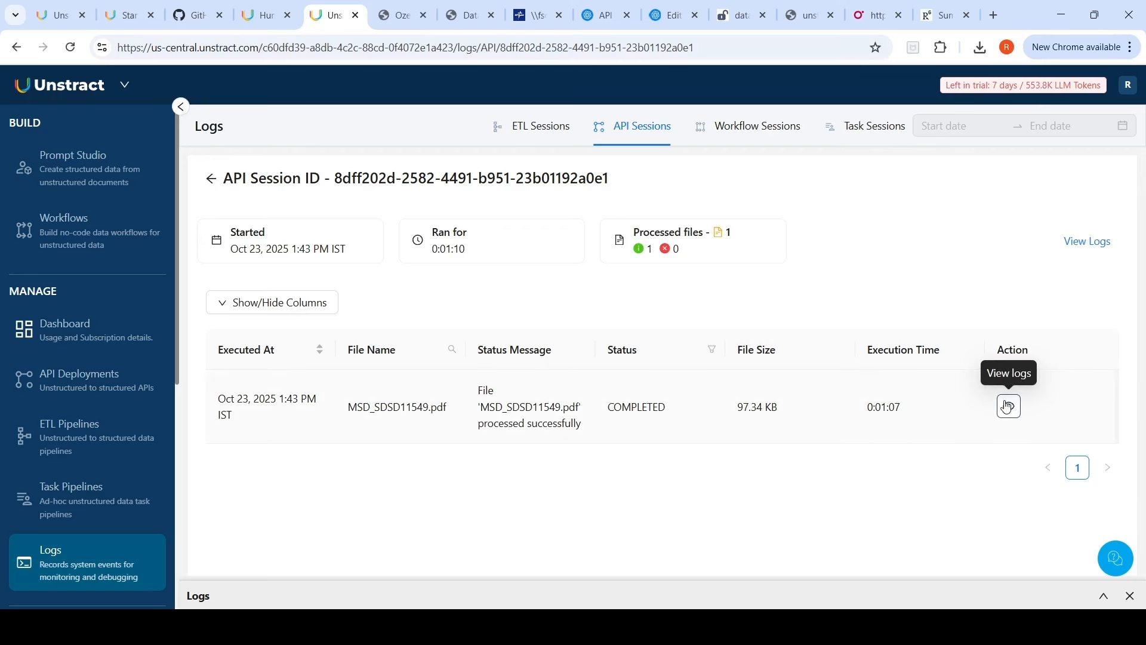
click(1006, 409)
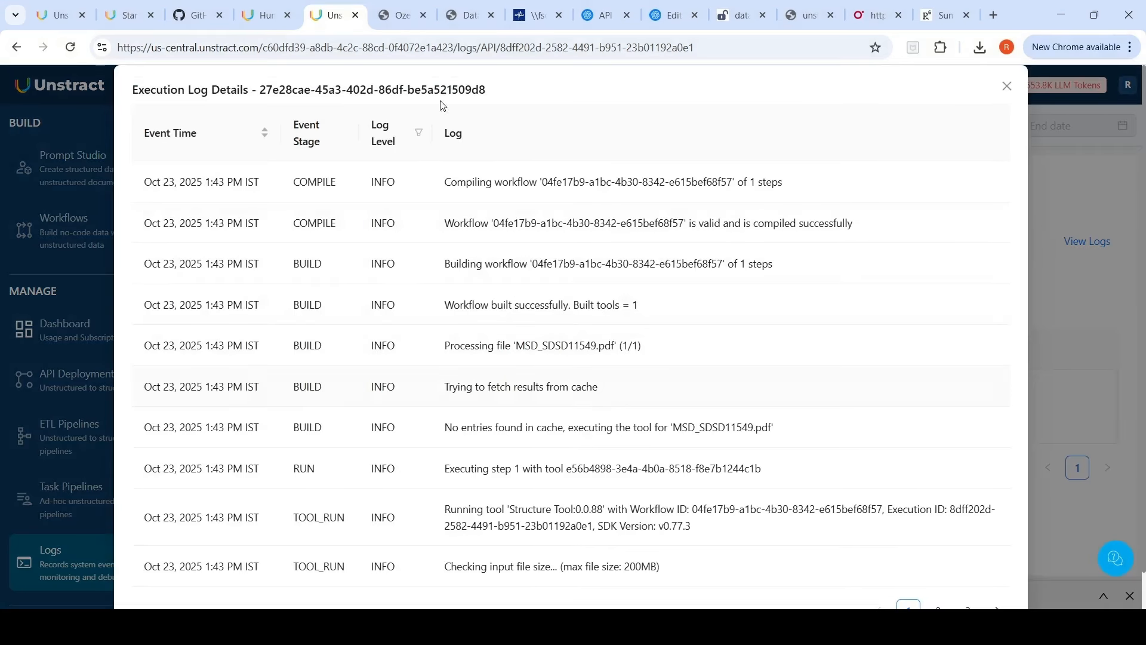
Step: Page through all execution log entries for the processed file and return to the sessions list
click(537, 18)
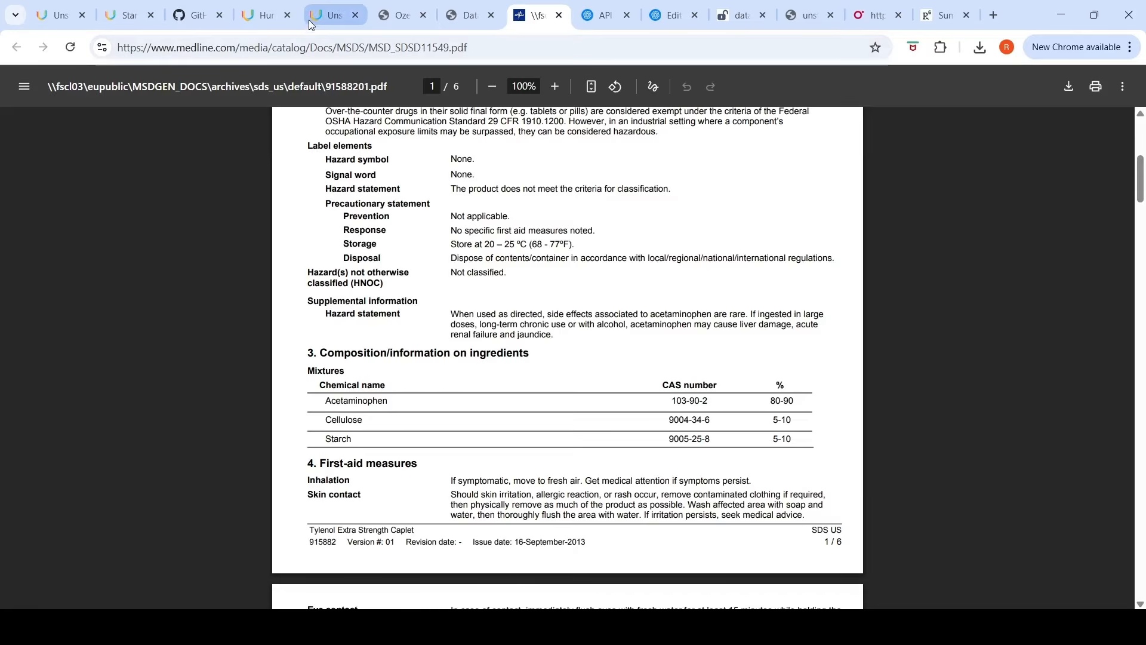
click(325, 16)
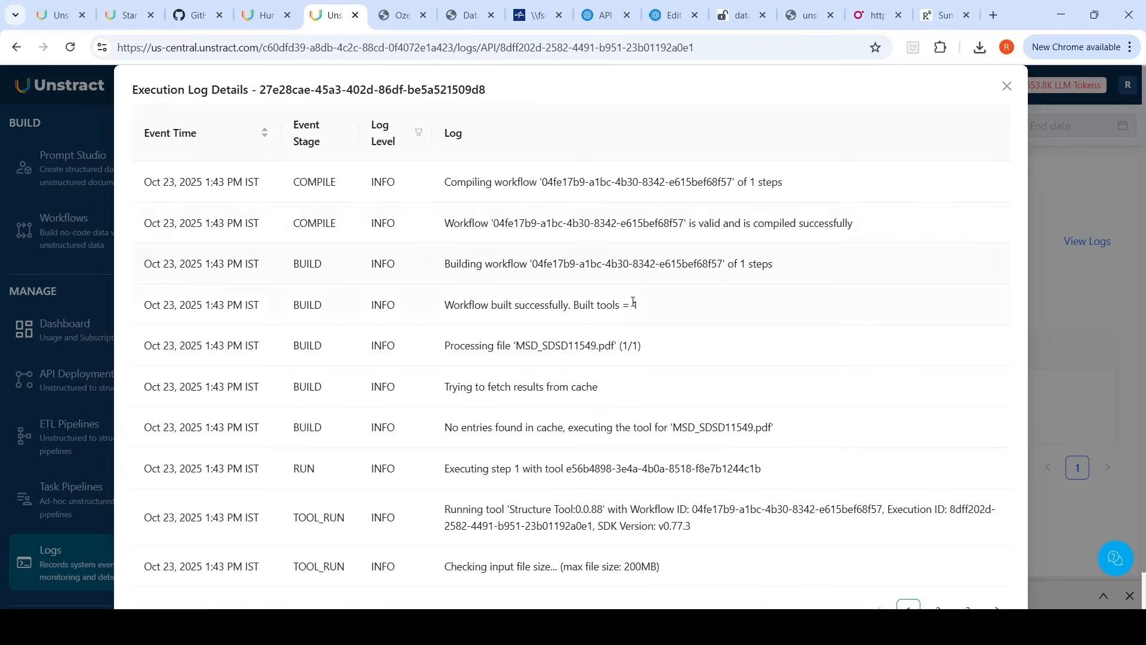
scroll(641, 334, down, 1)
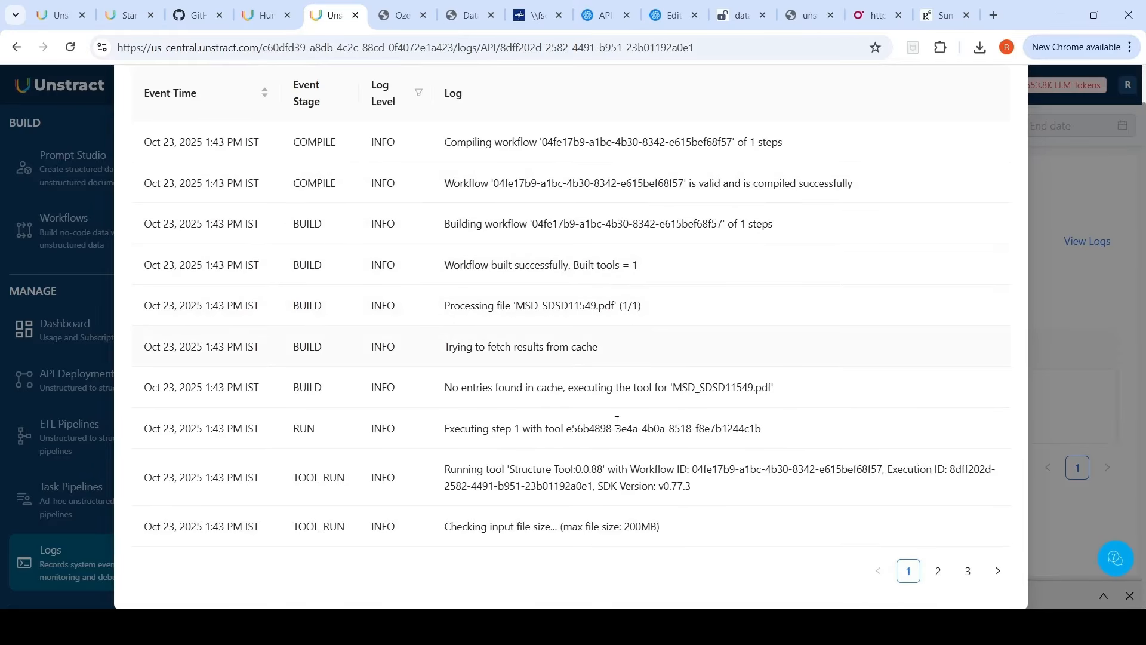
click(938, 572)
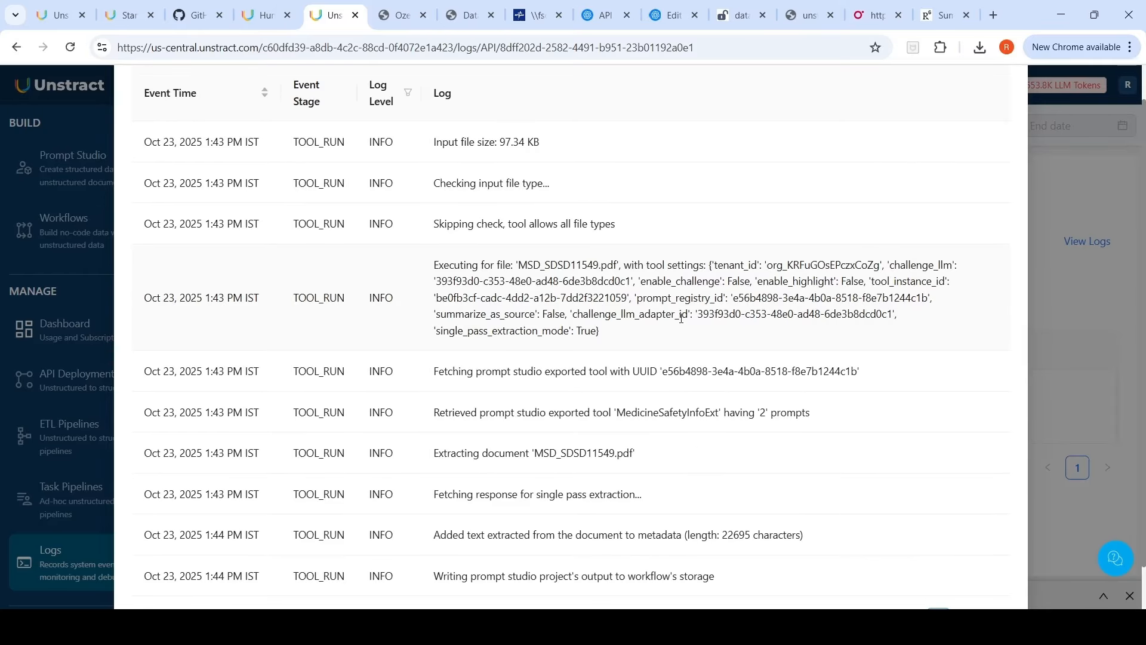
scroll(682, 318, down, 1)
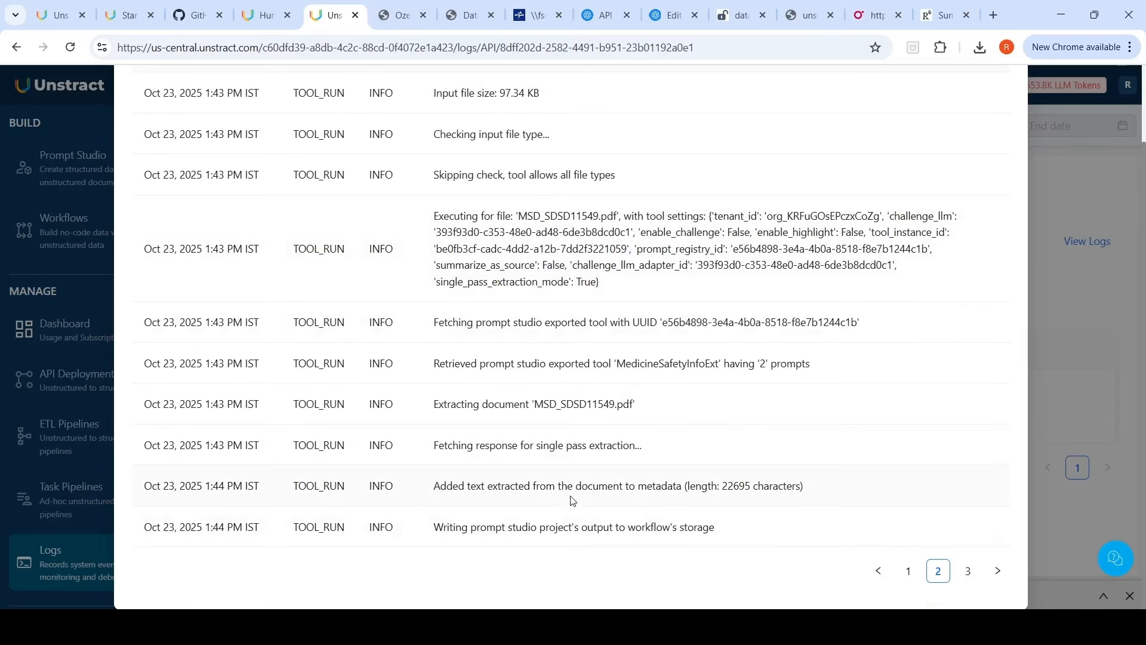
click(969, 571)
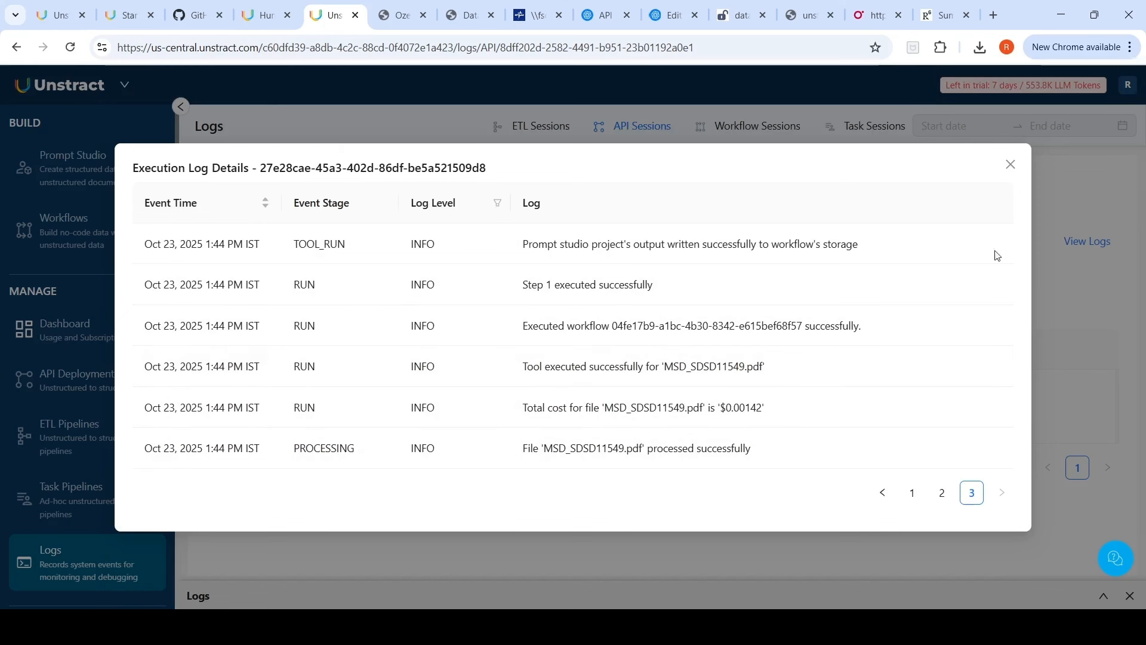
click(1011, 165)
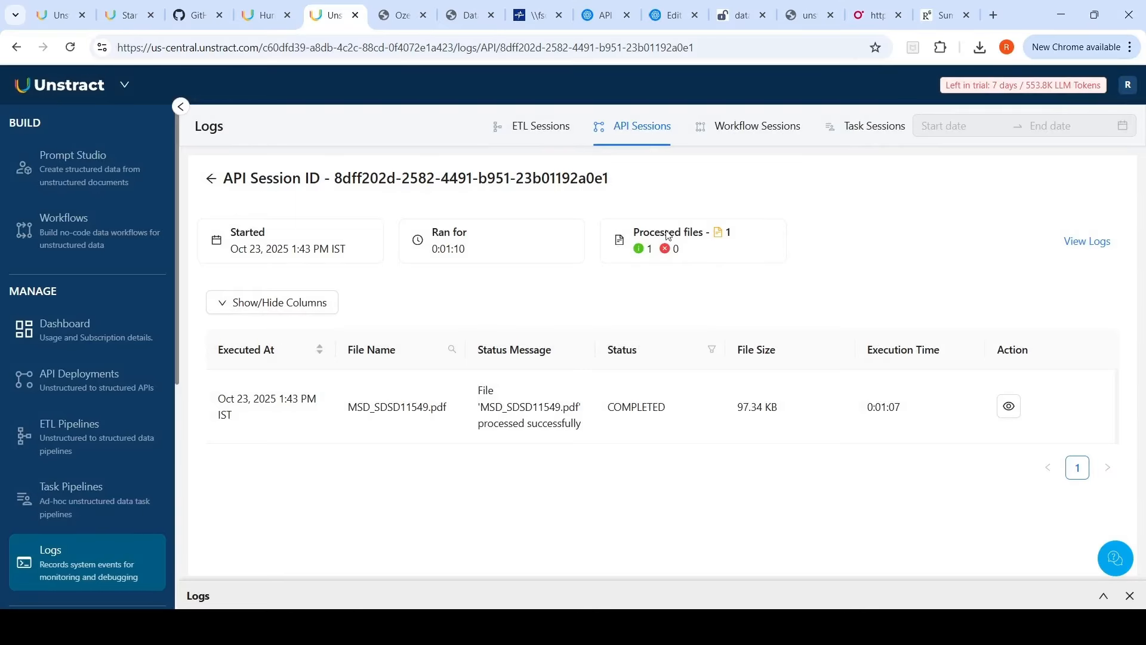
click(561, 132)
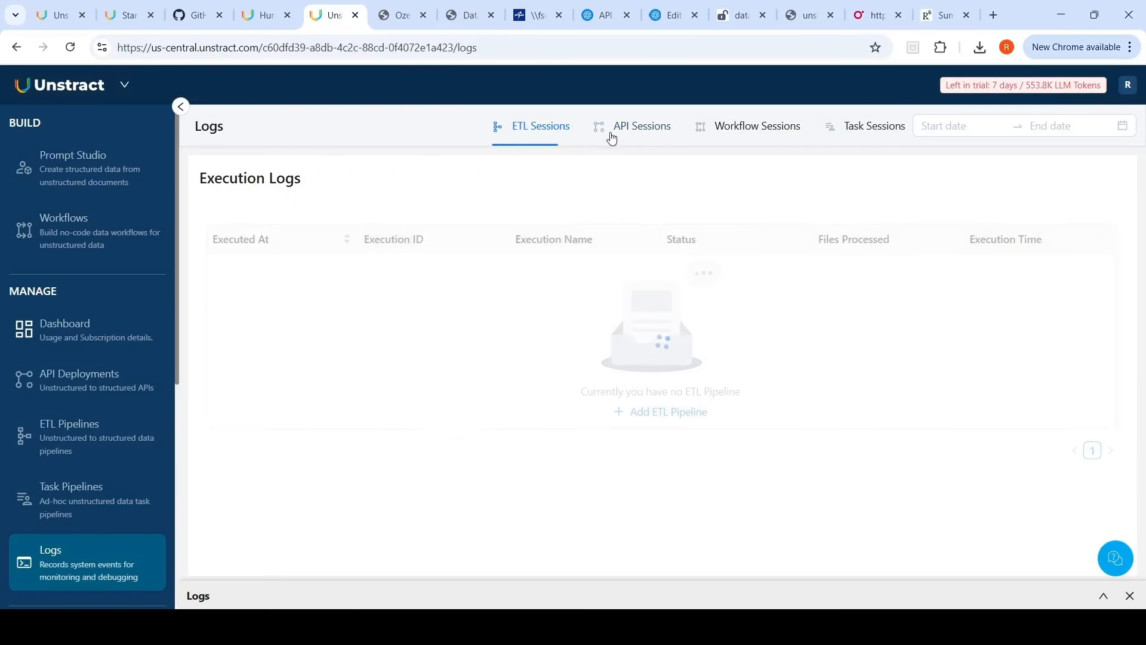
click(552, 133)
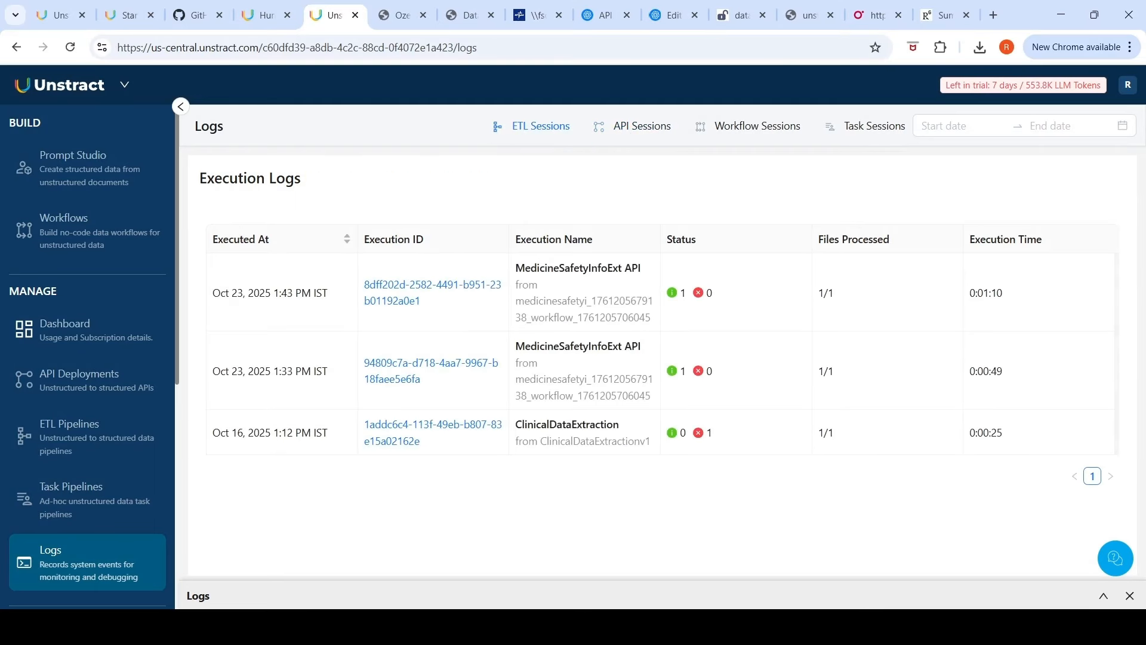
click(99, 445)
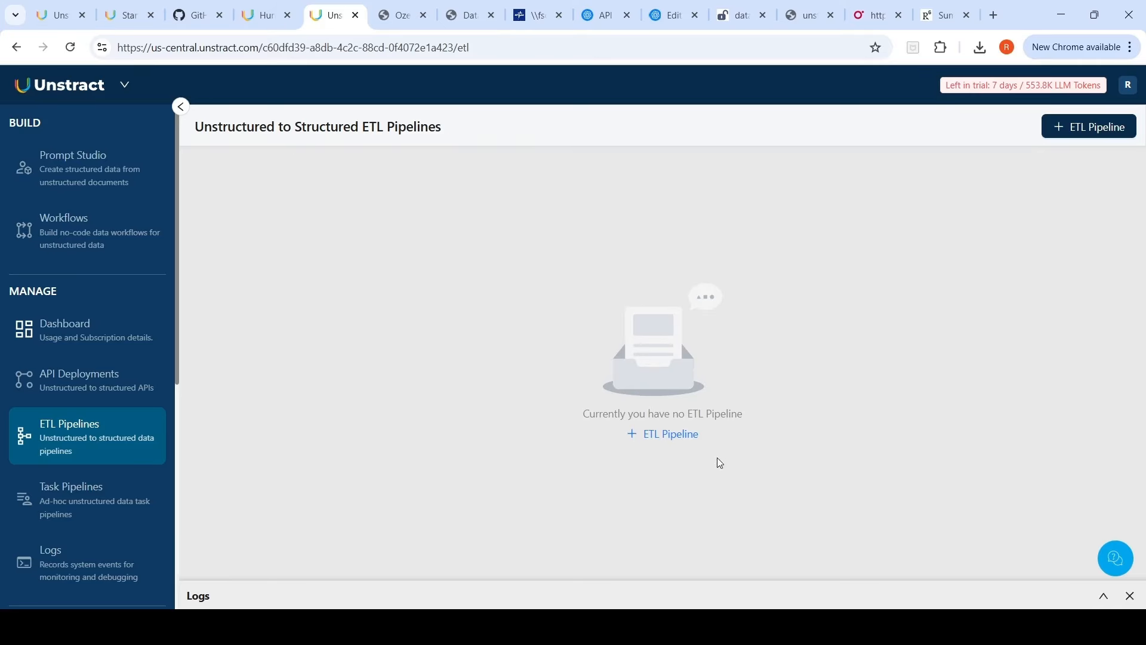
click(682, 437)
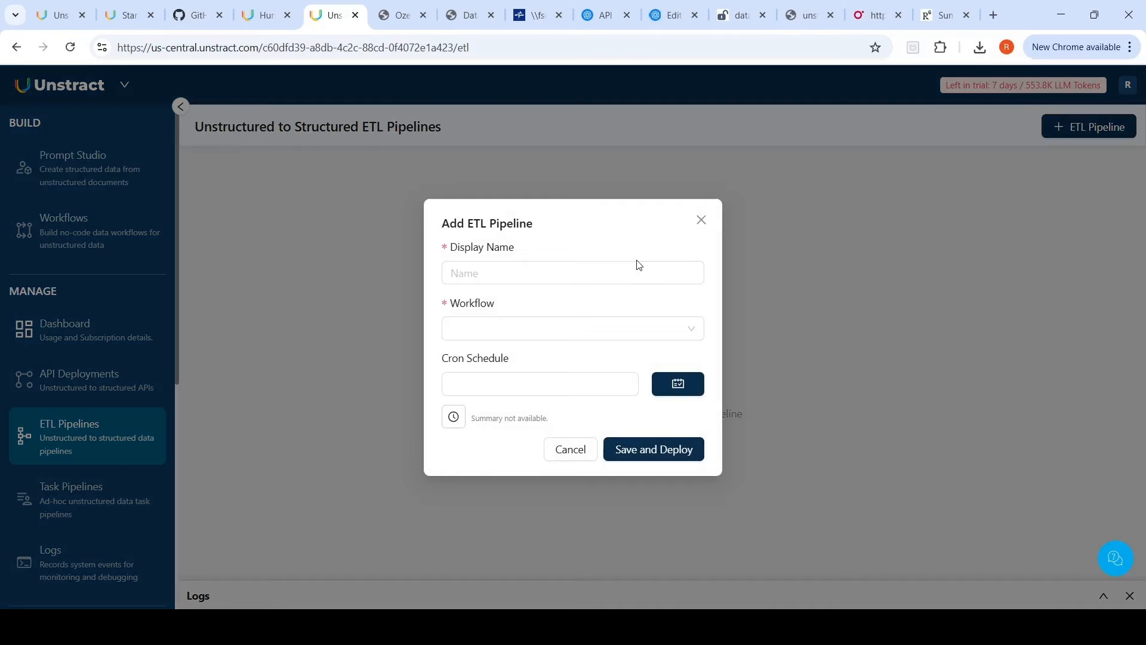
click(706, 228)
click(72, 246)
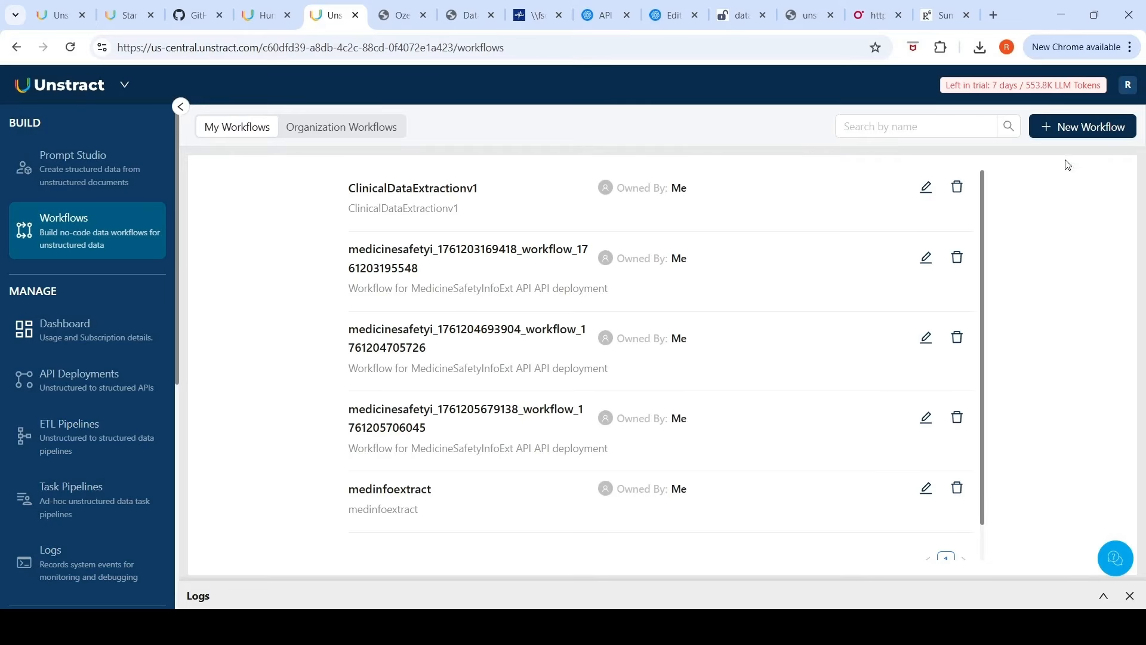
click(1092, 135)
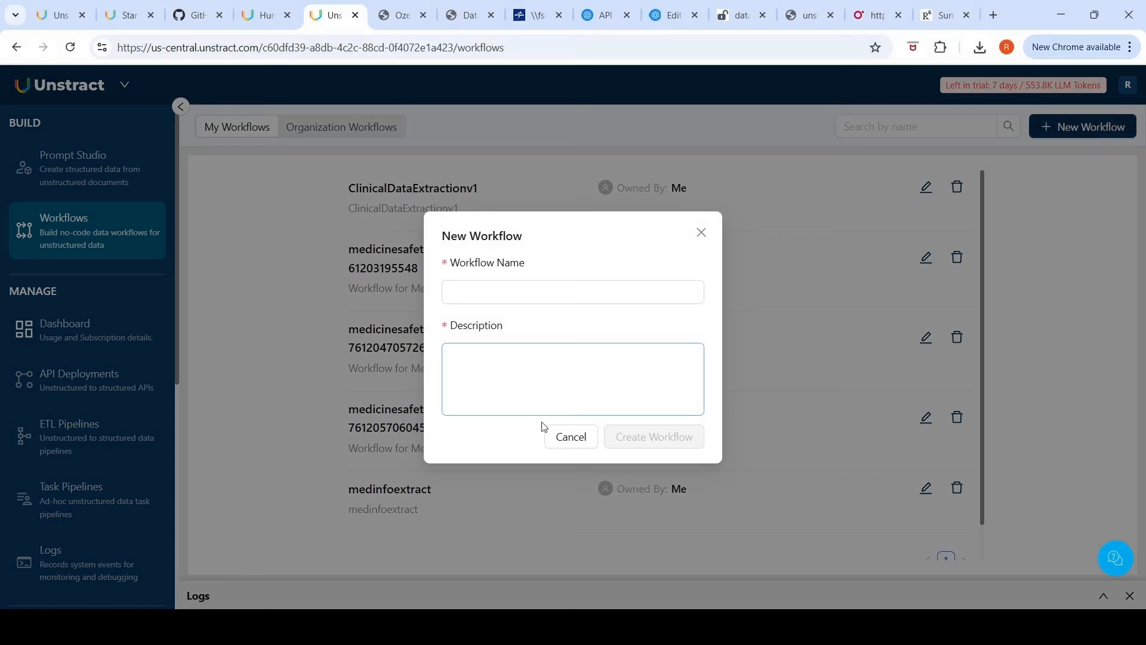
click(702, 233)
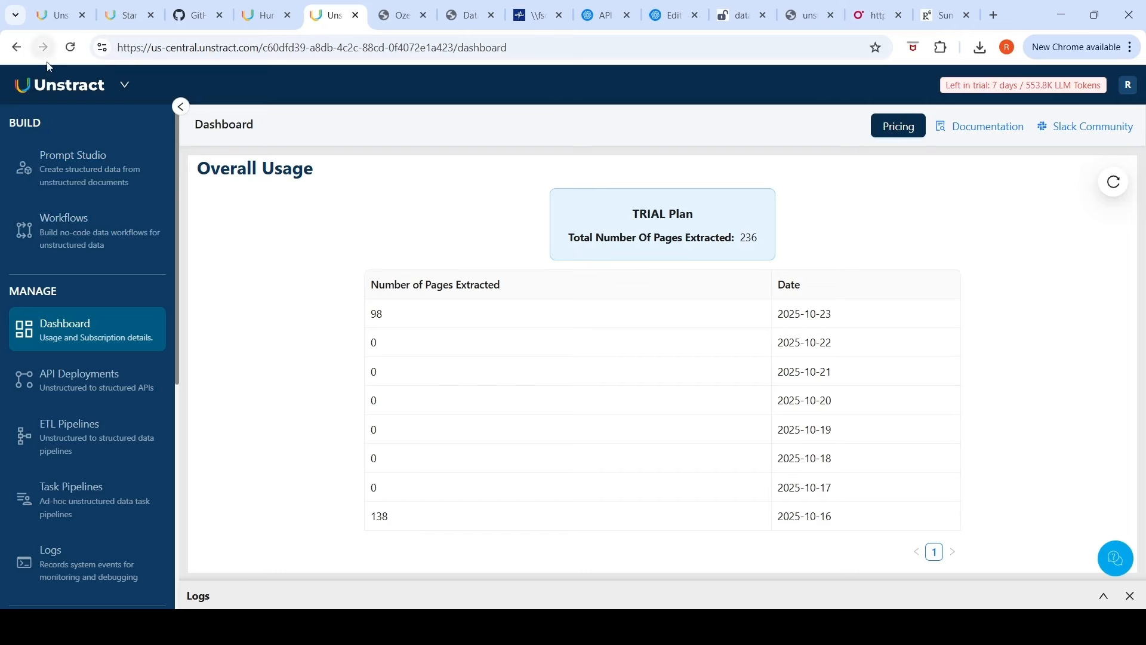
Step: Switch to the Unstract GitHub repository tab and browse its README sections
click(197, 15)
scroll(717, 216, up, 1)
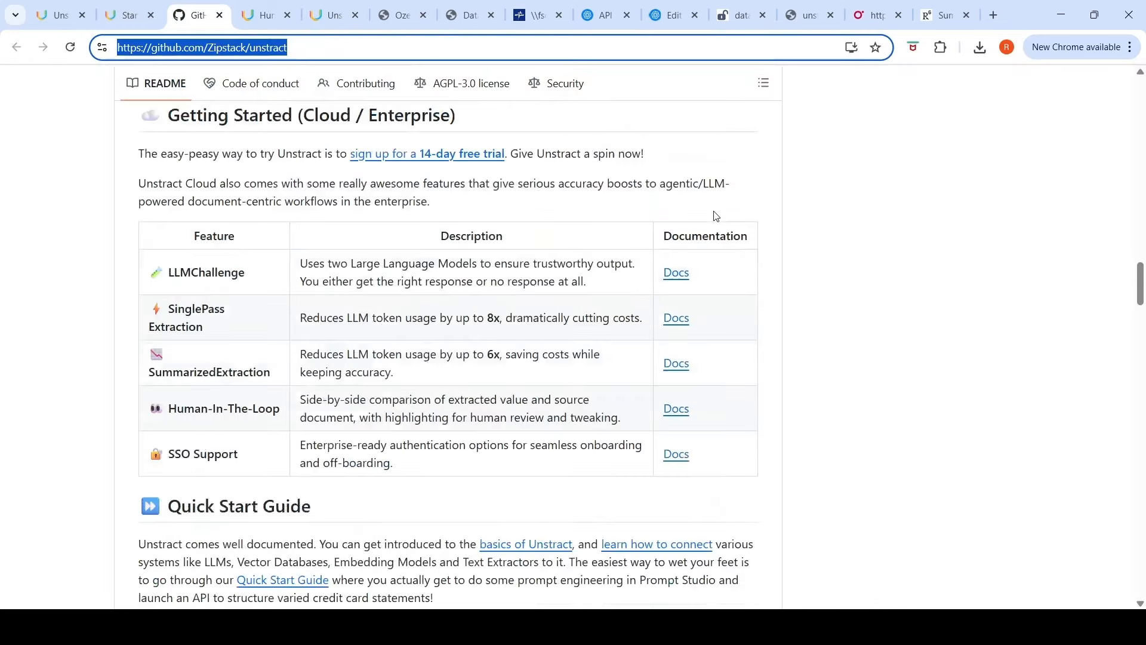
scroll(717, 216, up, 20)
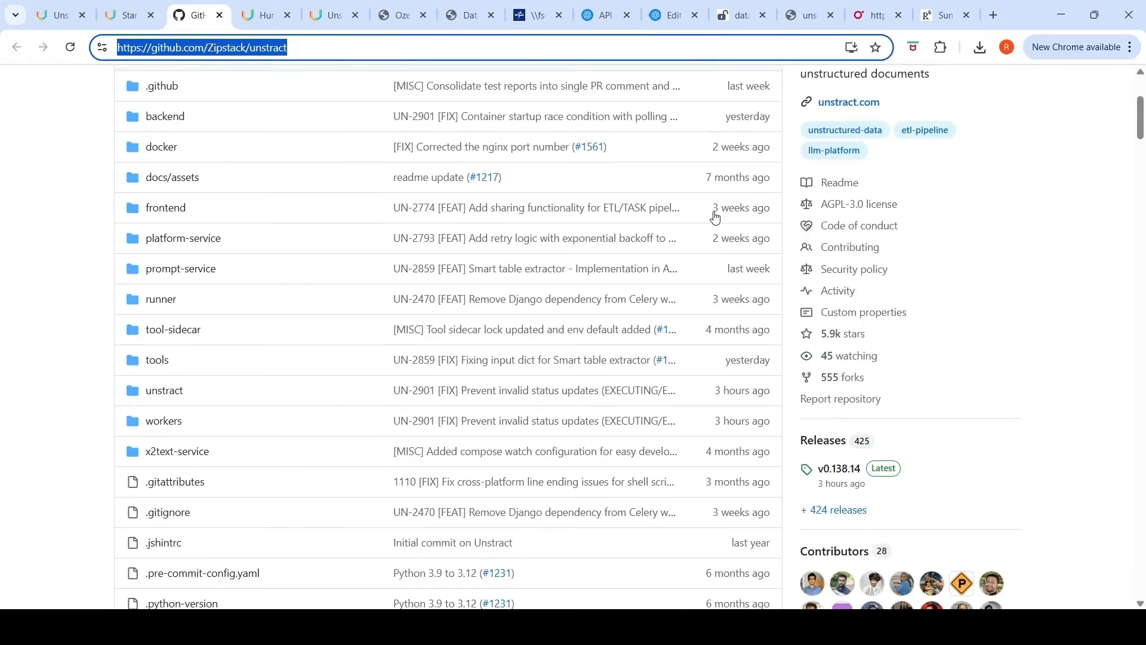
scroll(715, 216, up, 4)
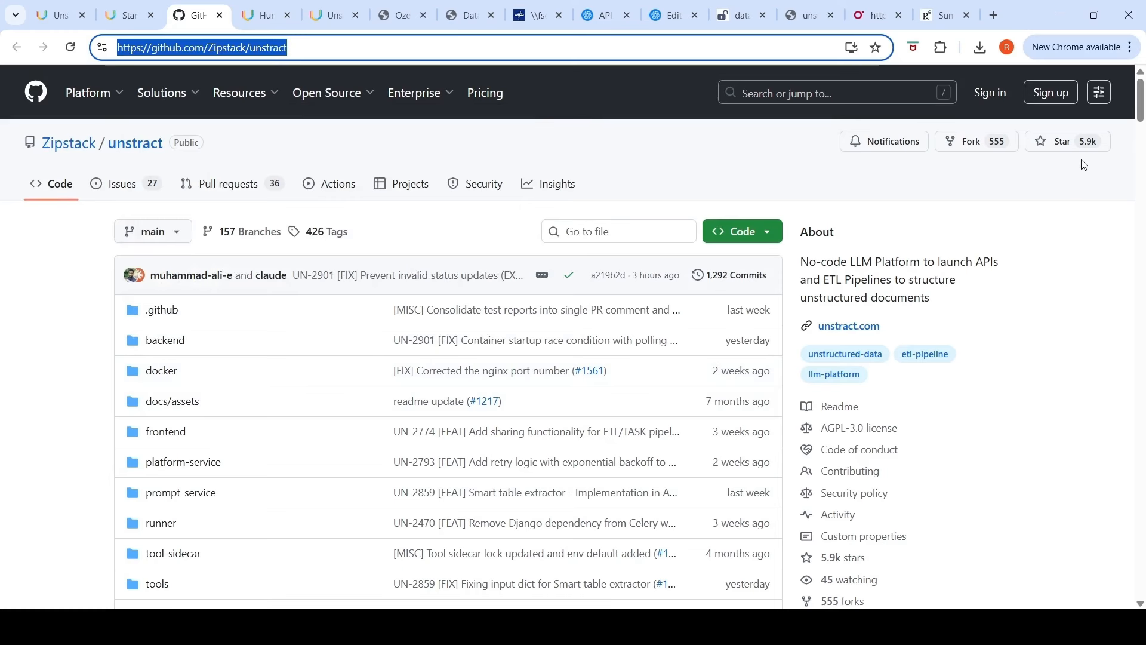
scroll(1086, 216, down, 15)
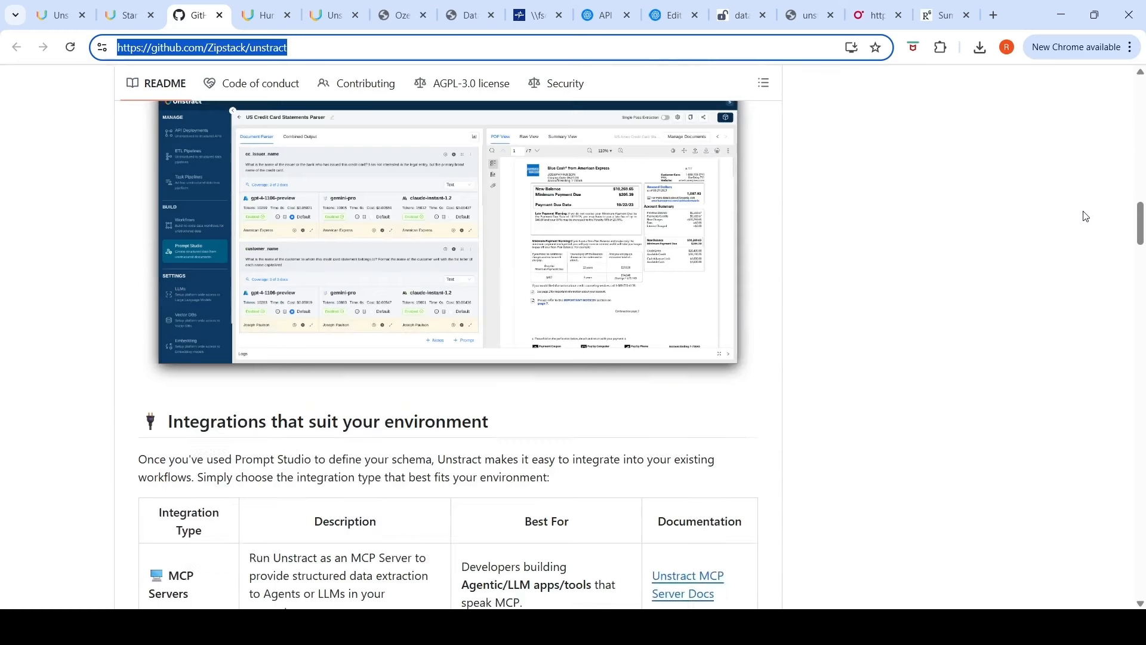
scroll(1086, 216, down, 7)
scroll(1086, 216, down, 5)
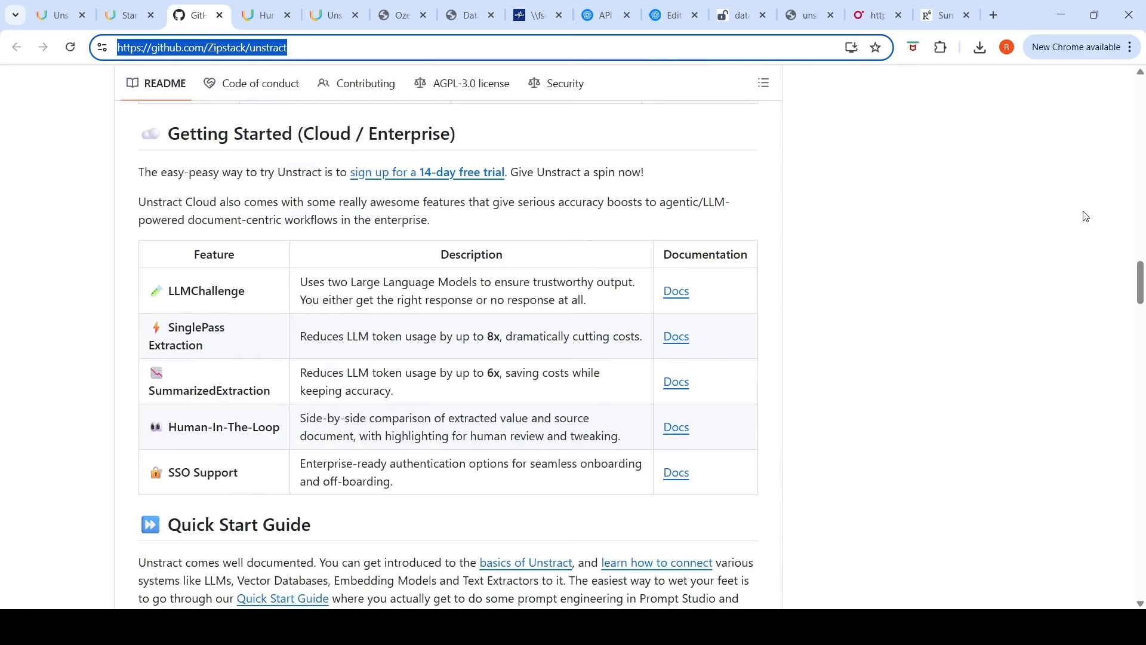
scroll(1087, 216, down, 5)
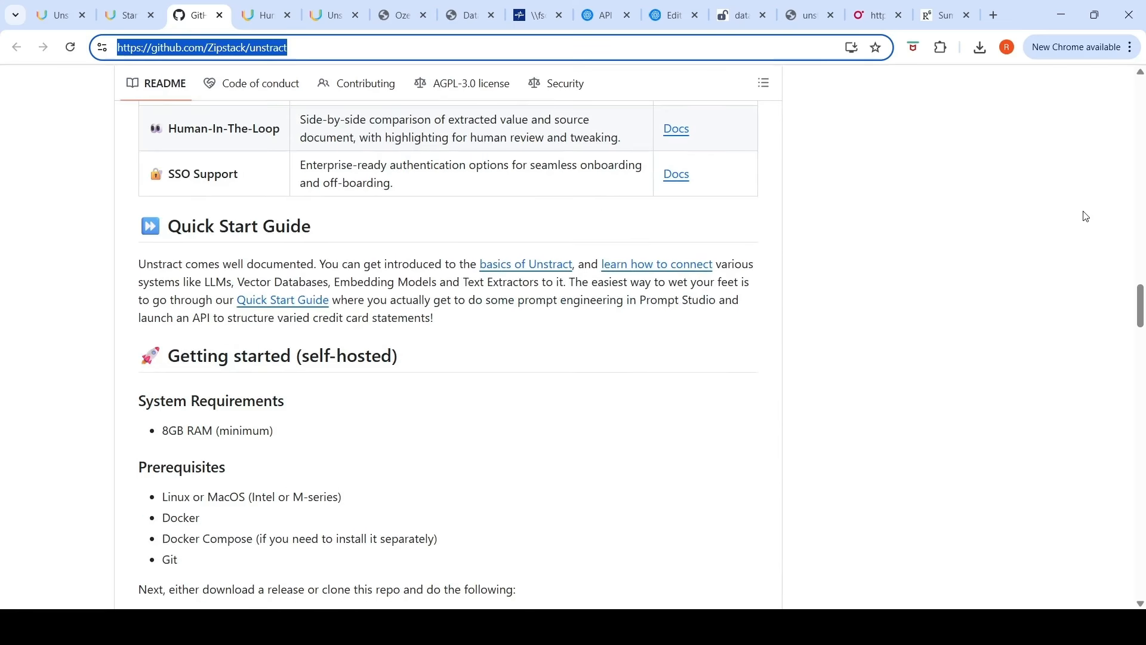
scroll(1086, 216, down, 4)
scroll(1086, 216, down, 8)
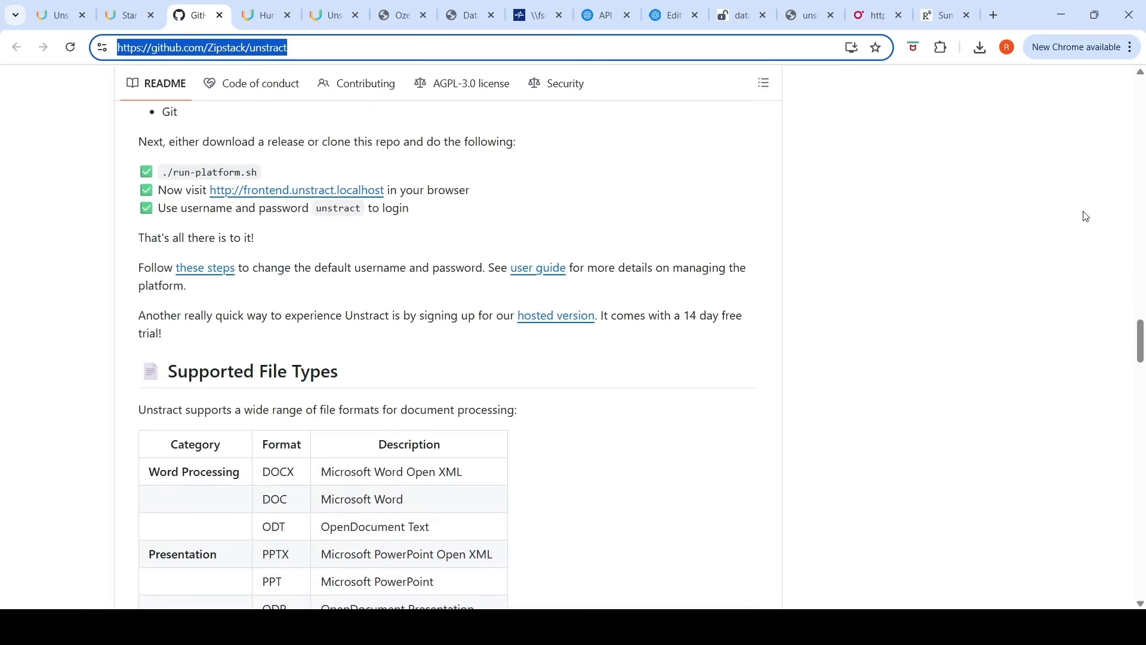
scroll(1086, 216, down, 9)
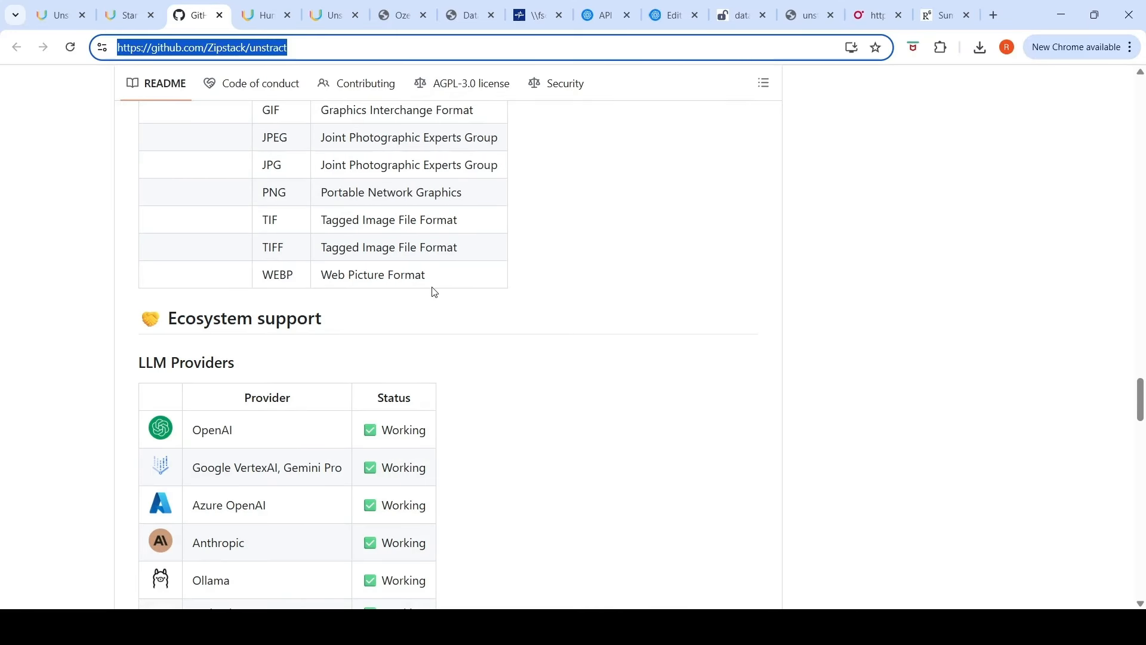
scroll(719, 369, down, 7)
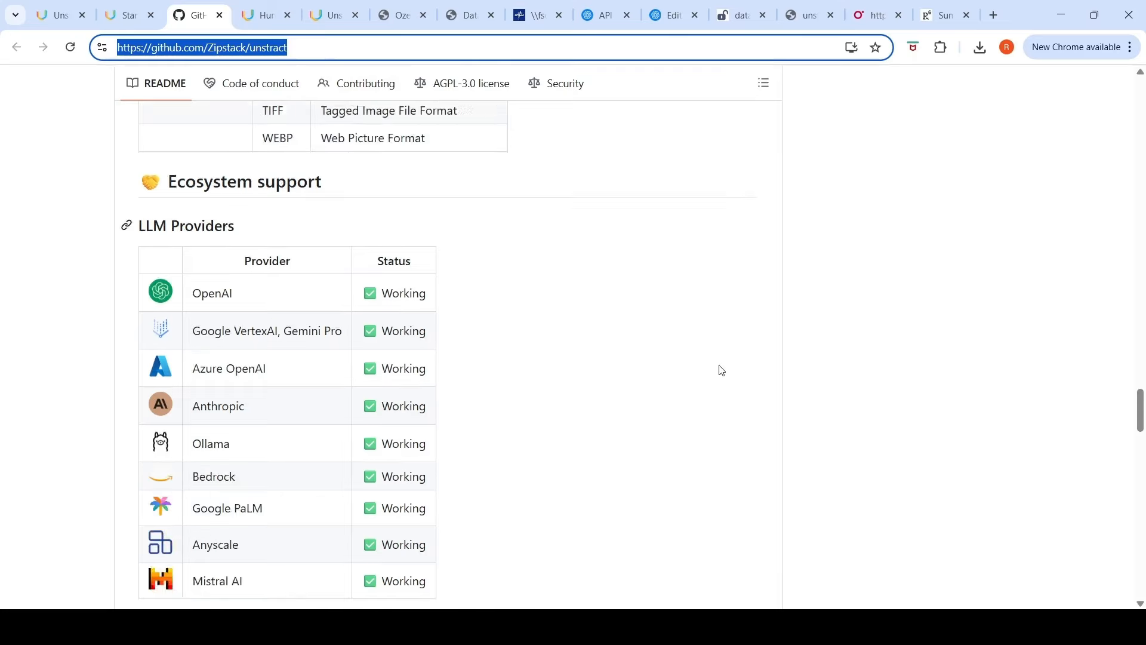
Step: Browse the README's Ecosystem support tables for LLM providers, text extractors, and ETL sources and destinations
scroll(722, 370, down, 20)
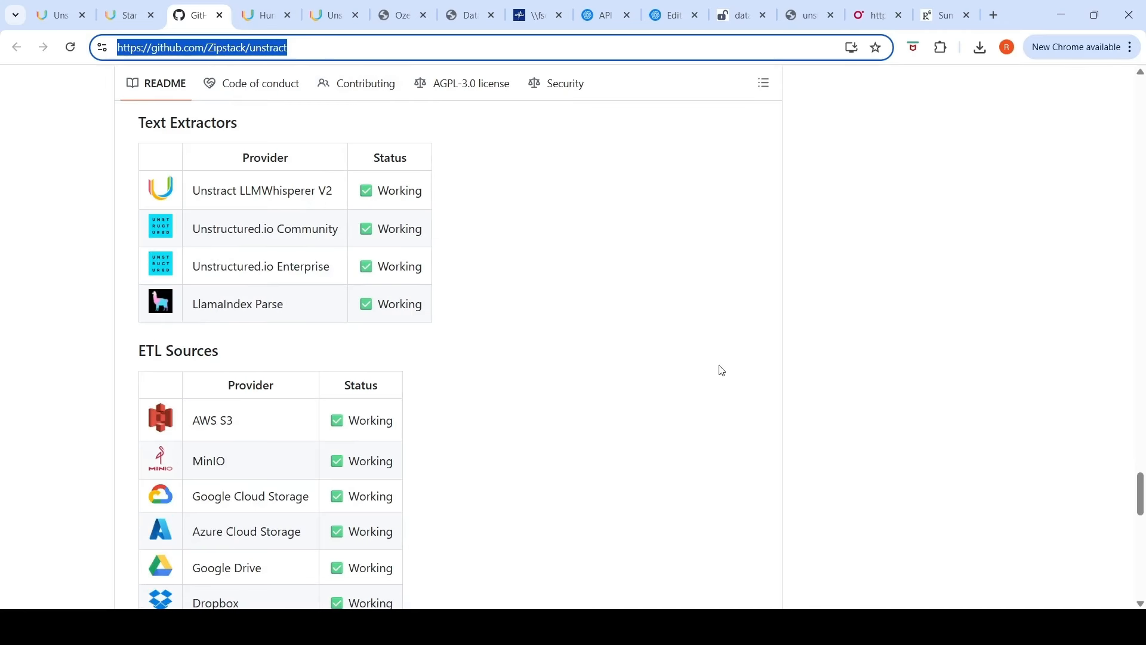
scroll(722, 370, down, 6)
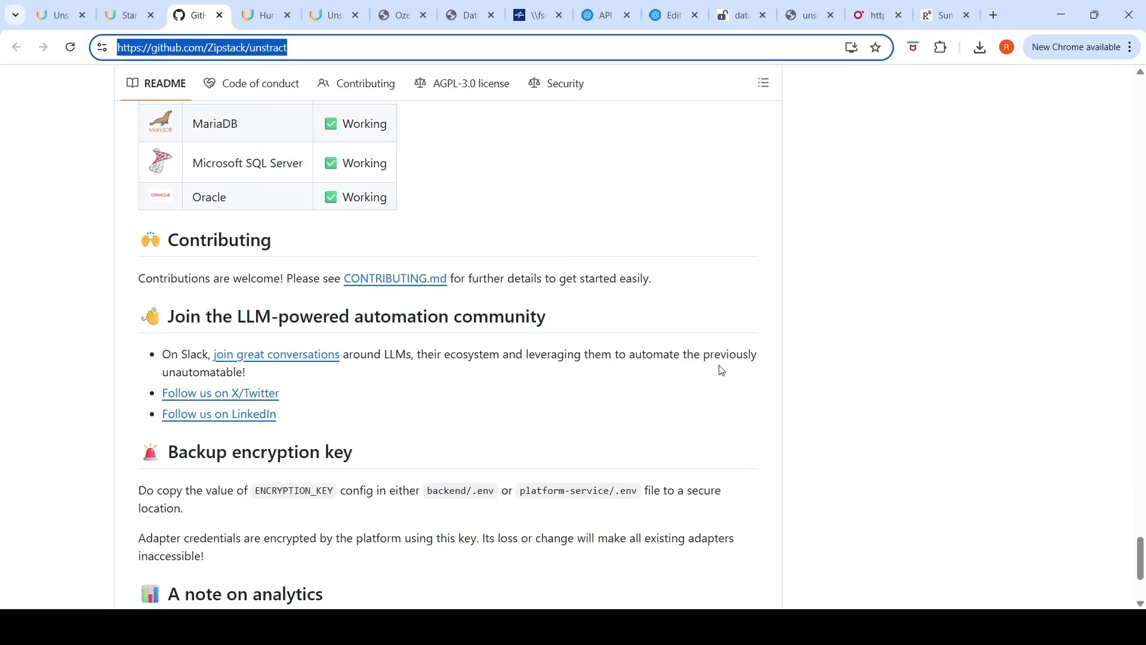
scroll(722, 371, down, 4)
scroll(722, 370, up, 16)
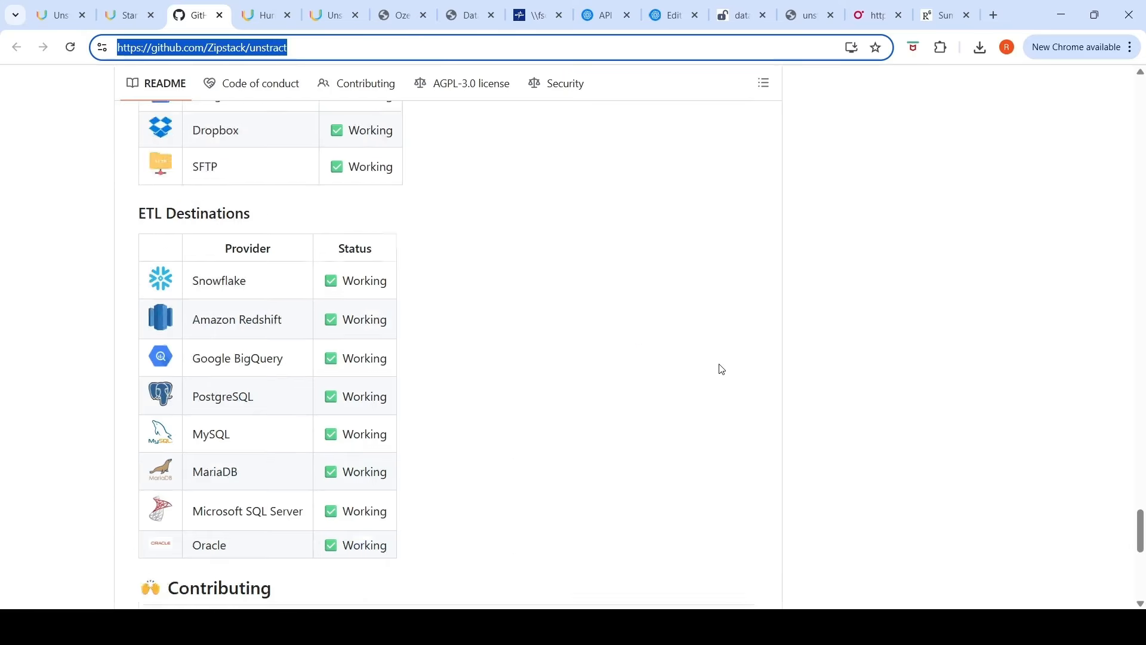
scroll(722, 370, up, 20)
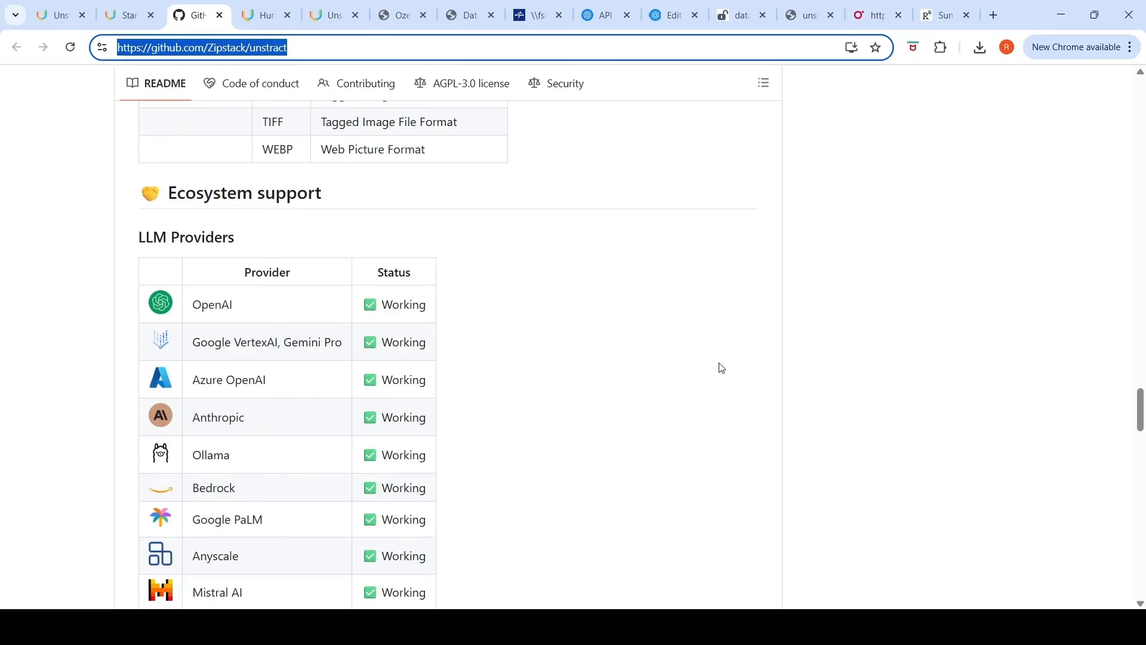
scroll(721, 368, up, 7)
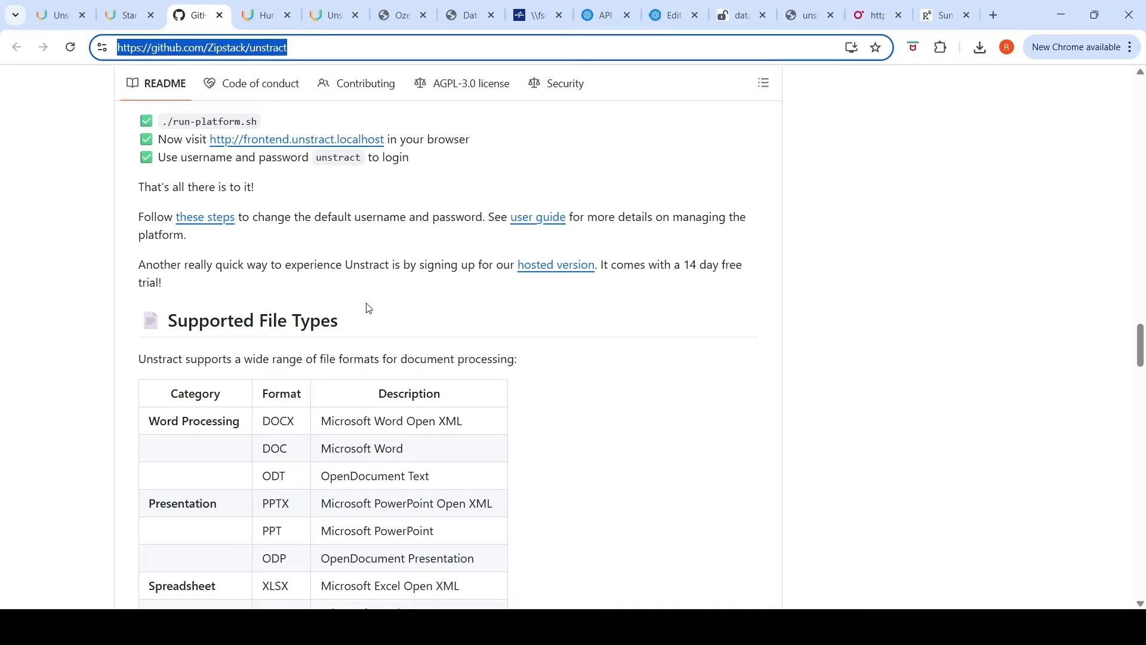
scroll(314, 333, up, 5)
scroll(540, 322, up, 3)
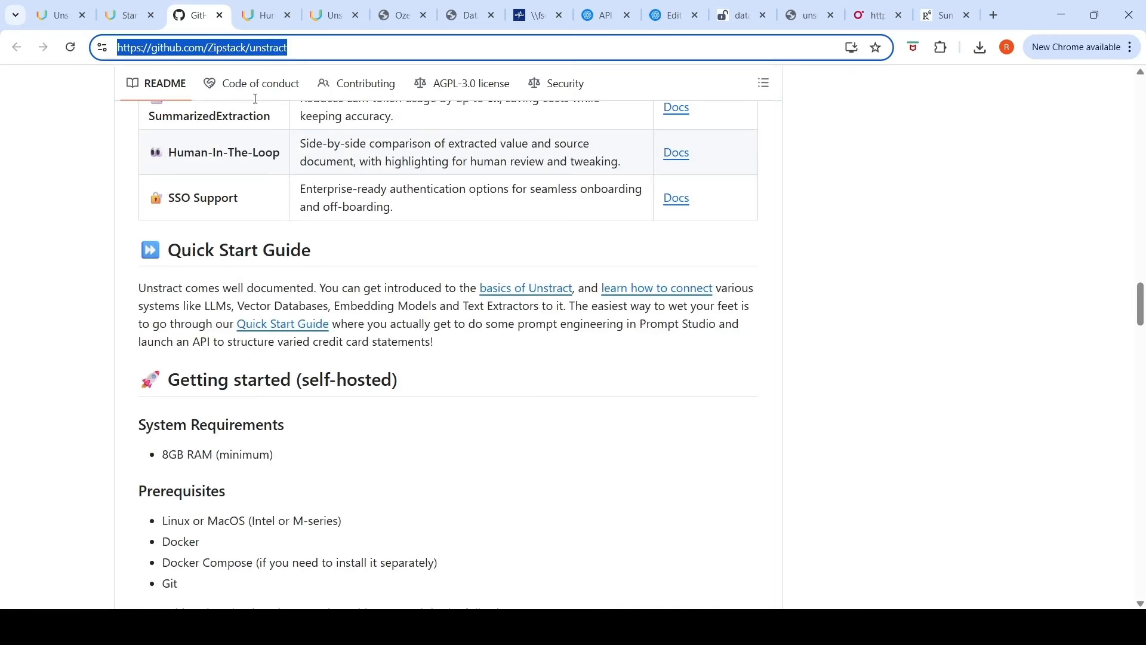
Step: Switch to the Human in the Loop (HITL) documentation tab and look over its intro video section
click(259, 15)
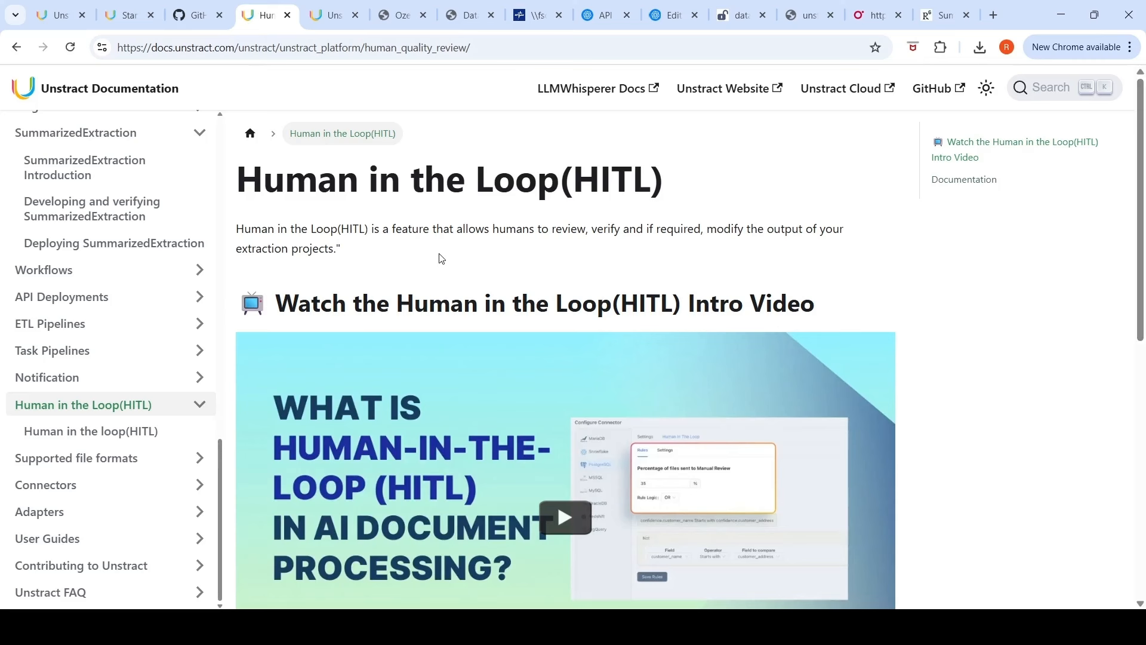
scroll(441, 258, down, 1)
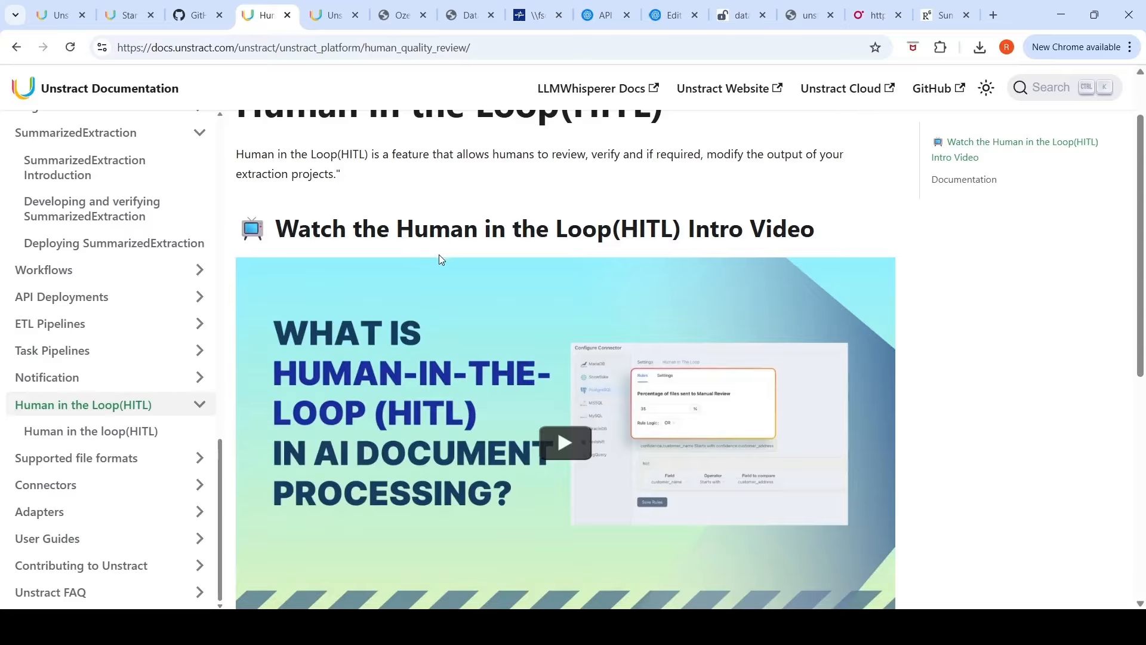
scroll(728, 285, down, 2)
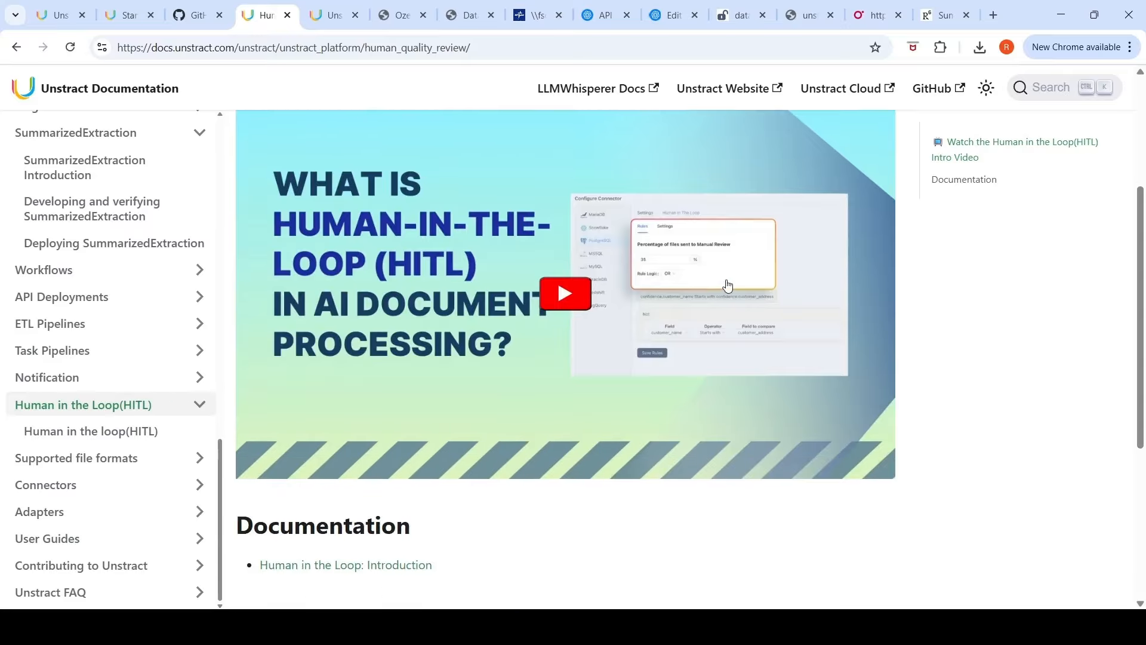
scroll(728, 285, up, 3)
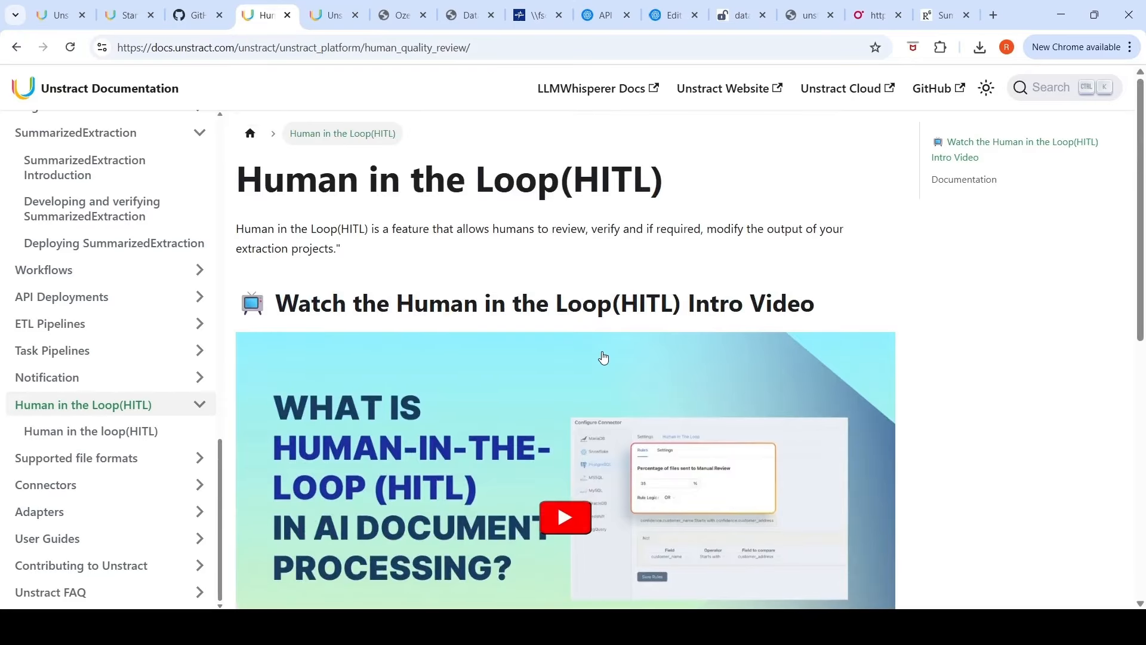
scroll(604, 357, down, 8)
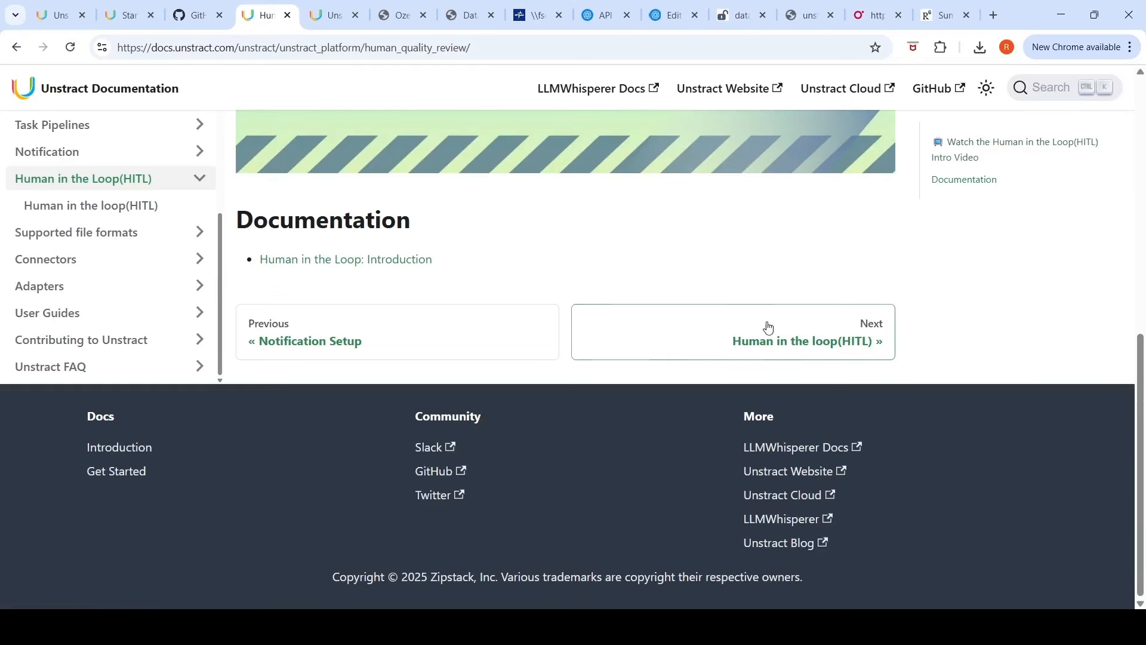
Step: Open the next documentation page, Human in the loop (HITL), and read through its setup steps and sidebar topics
click(778, 354)
scroll(545, 310, down, 10)
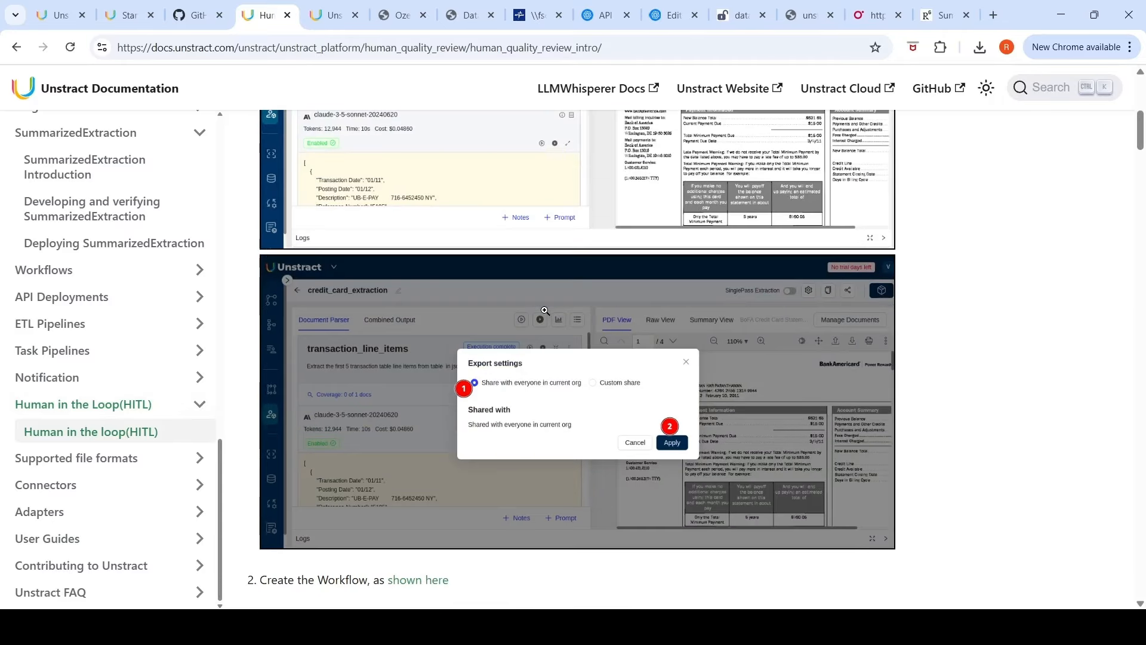
scroll(545, 311, down, 5)
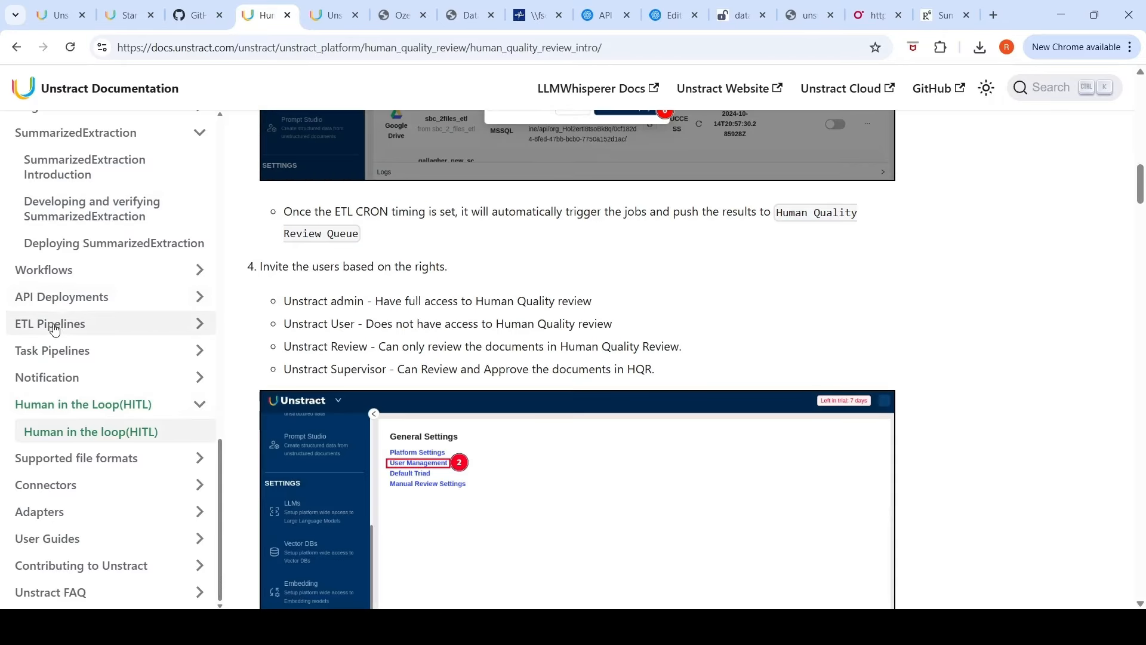
scroll(52, 328, up, 5)
scroll(53, 329, up, 15)
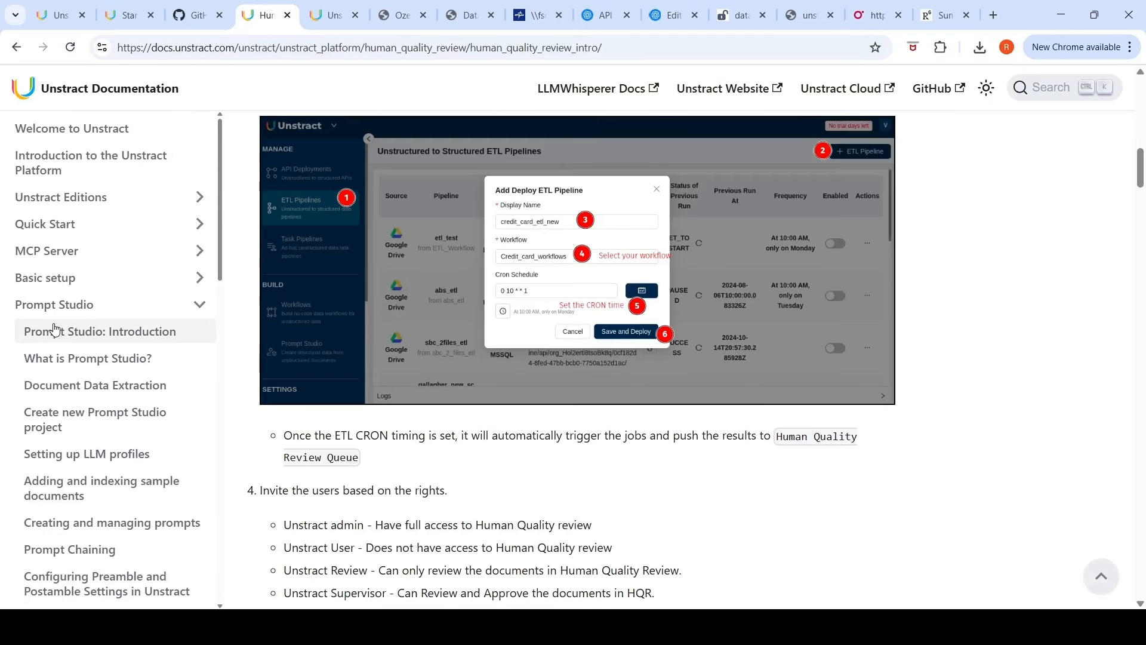
scroll(145, 364, down, 5)
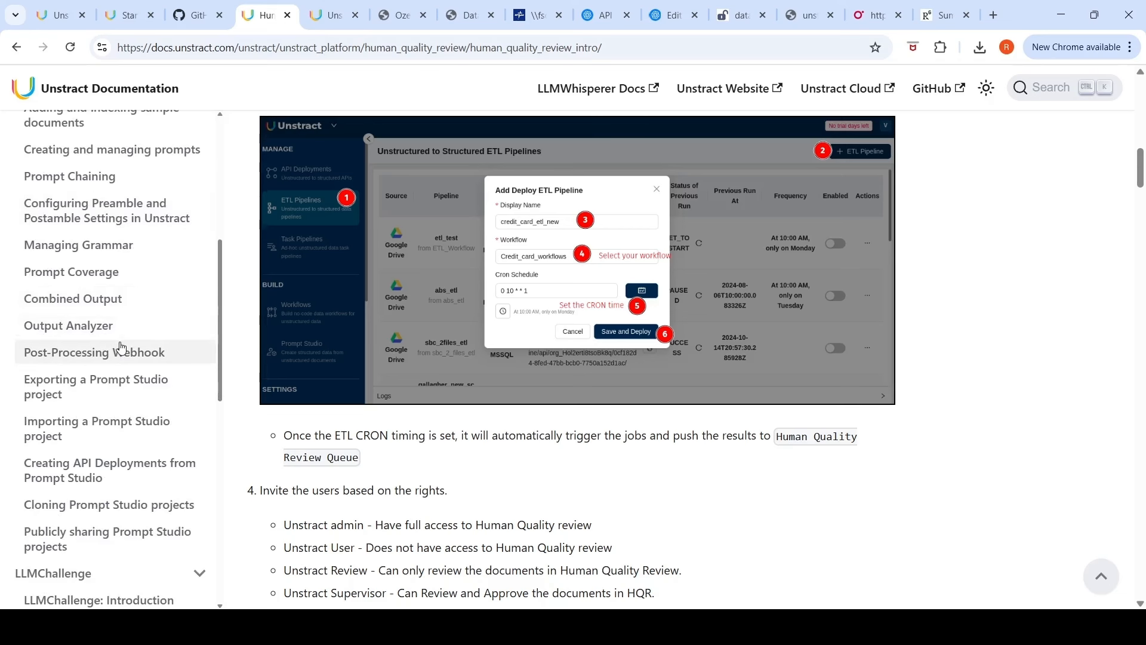
scroll(123, 312, down, 4)
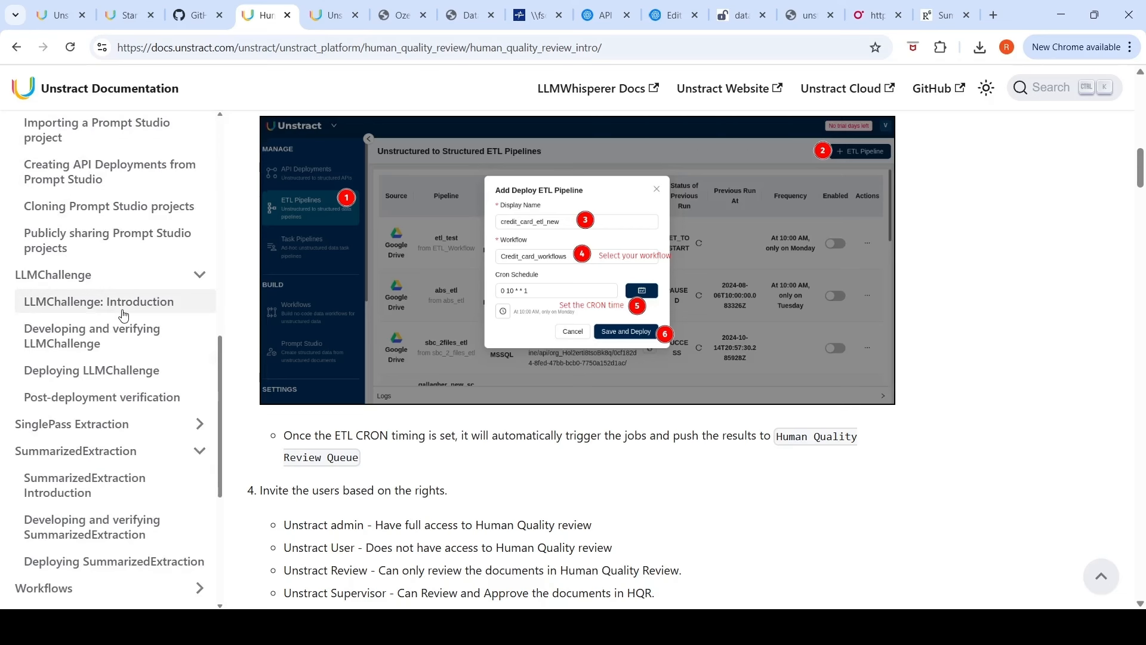
scroll(123, 314, down, 2)
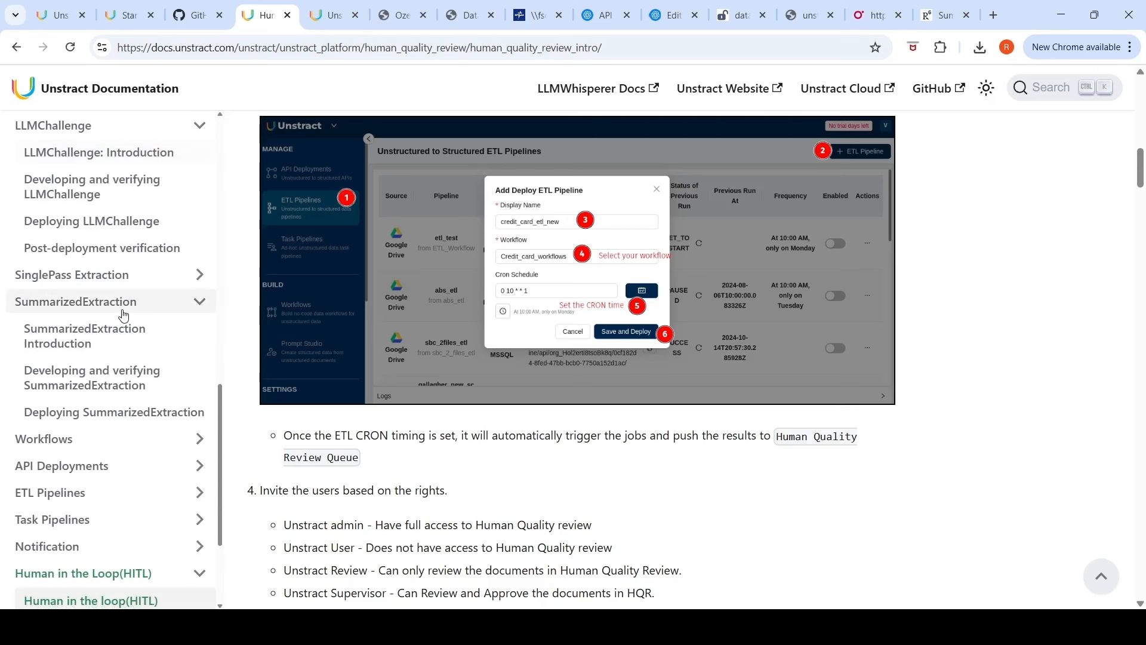
scroll(123, 314, down, 2)
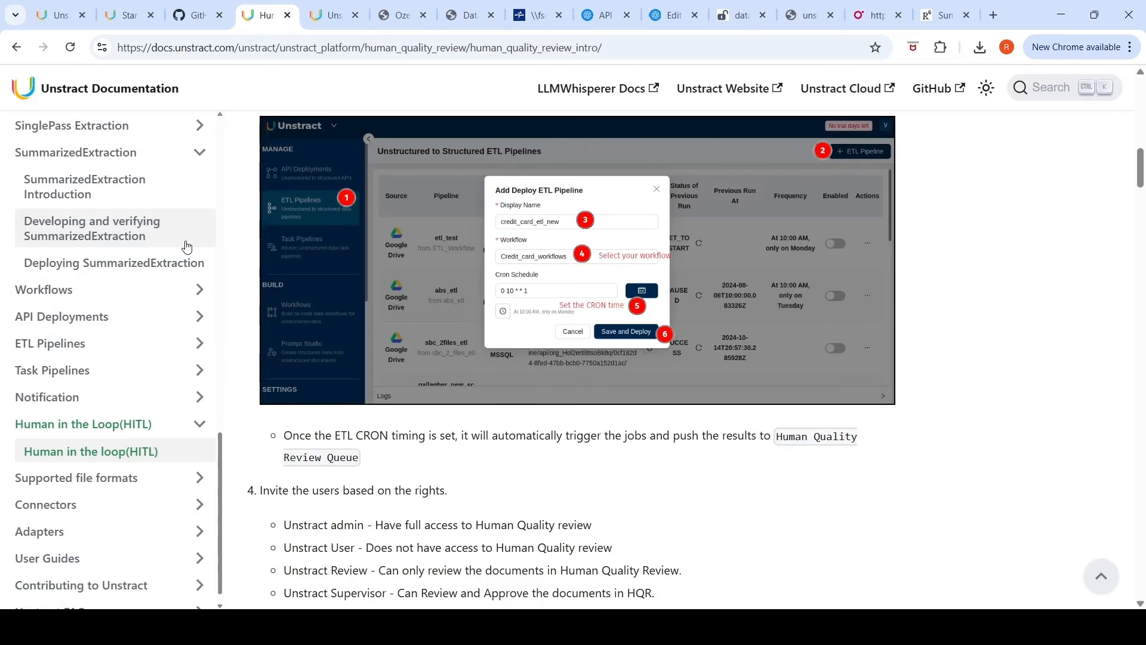
scroll(187, 246, up, 15)
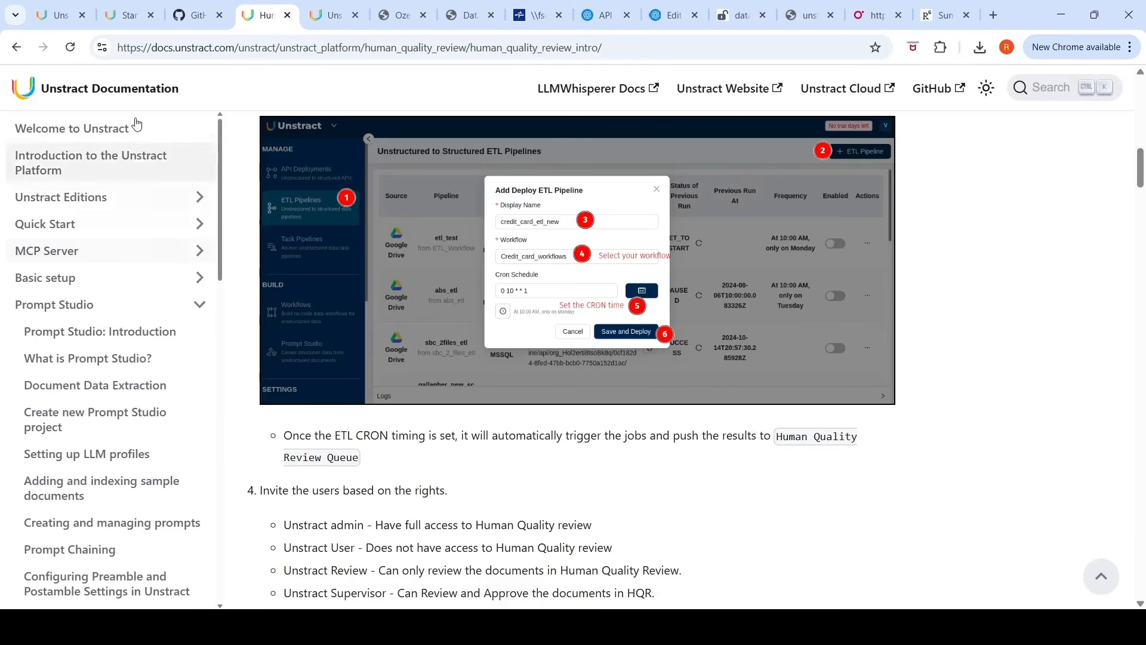
Step: Switch to the Unstract homepage tab and scroll through its product overview
click(62, 16)
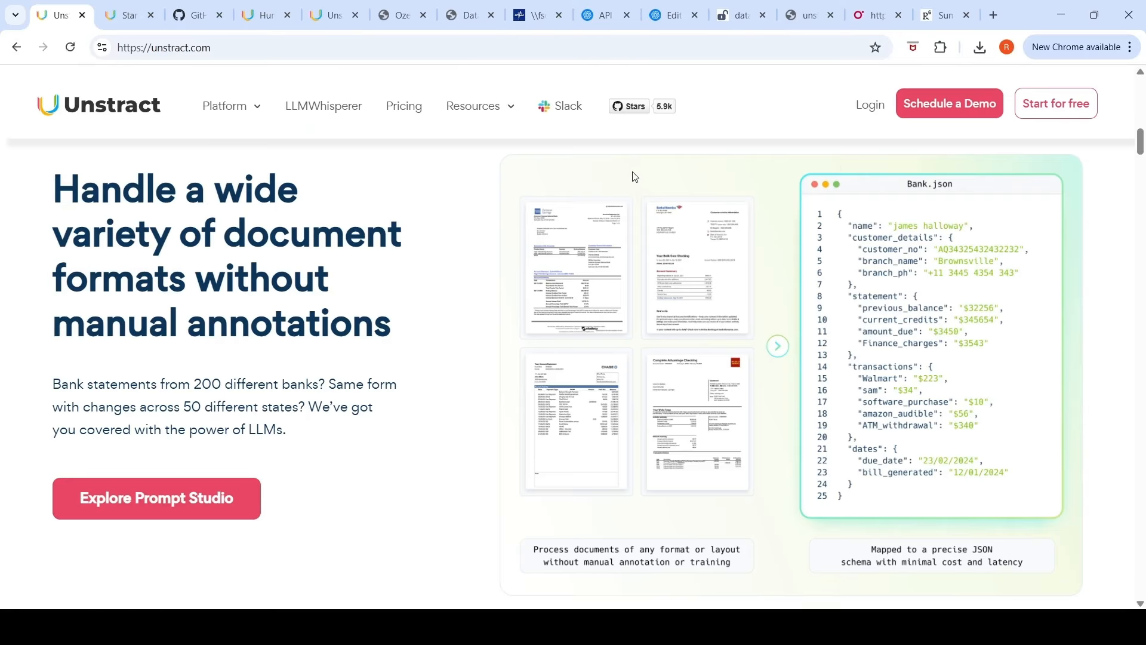
scroll(633, 170, up, 10)
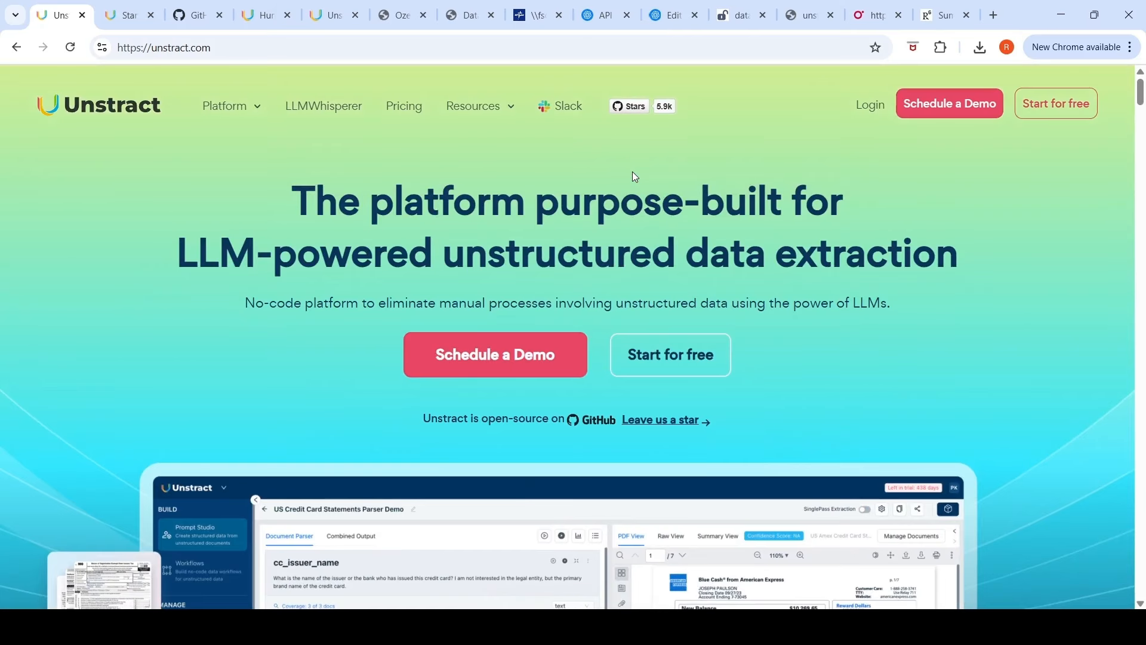
scroll(632, 172, down, 5)
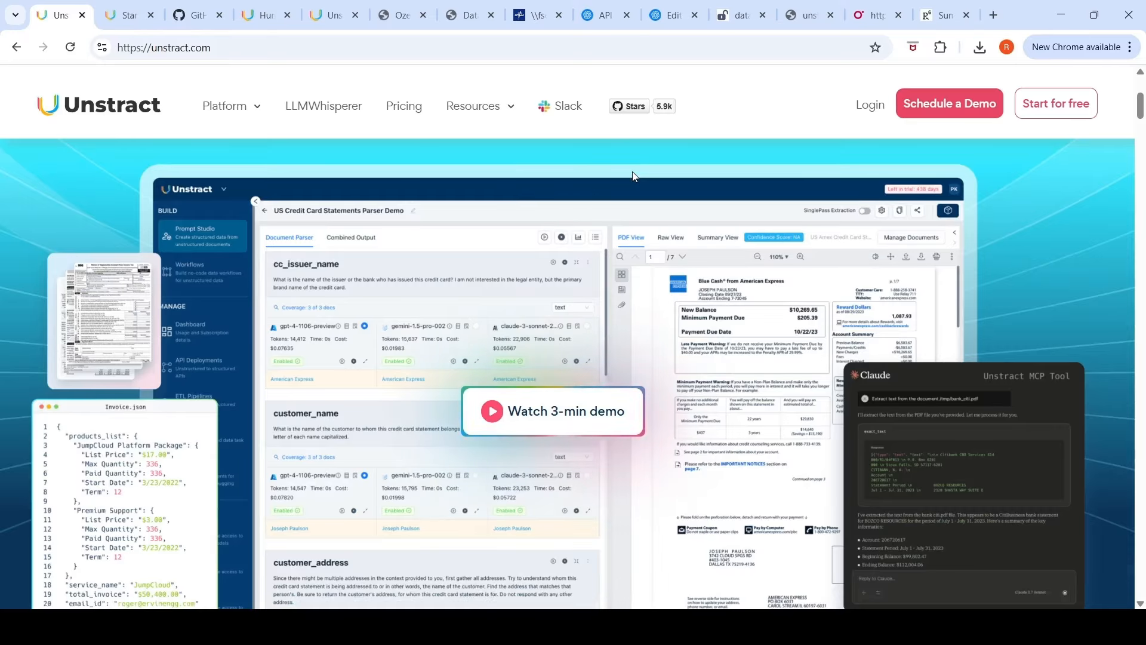
scroll(632, 175, down, 9)
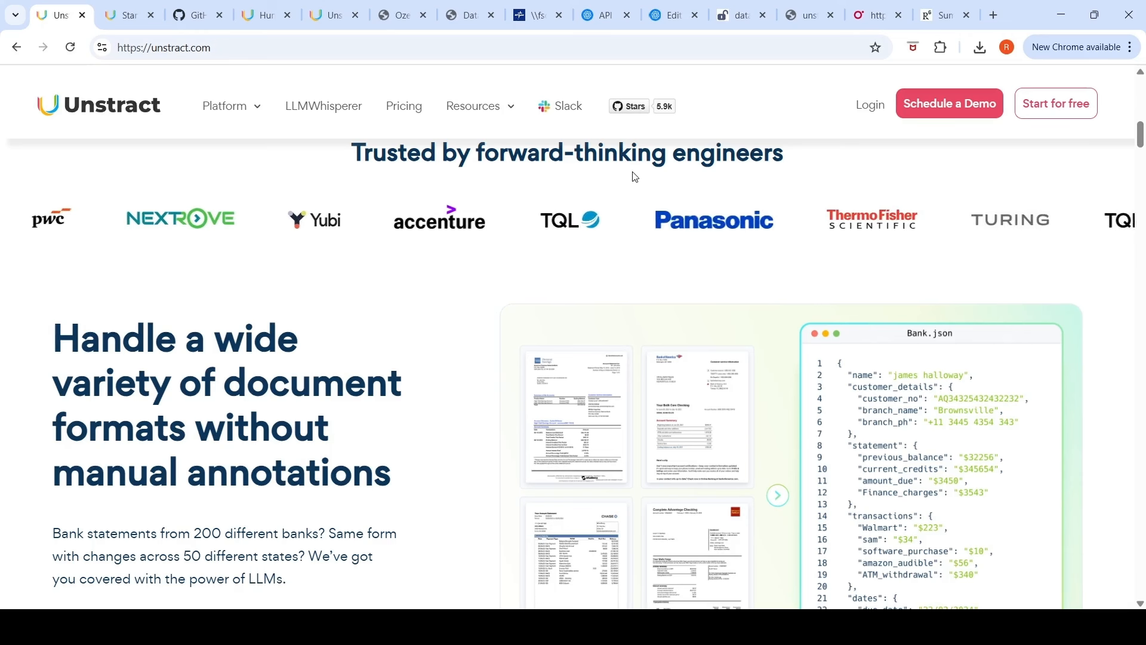
scroll(635, 176, up, 5)
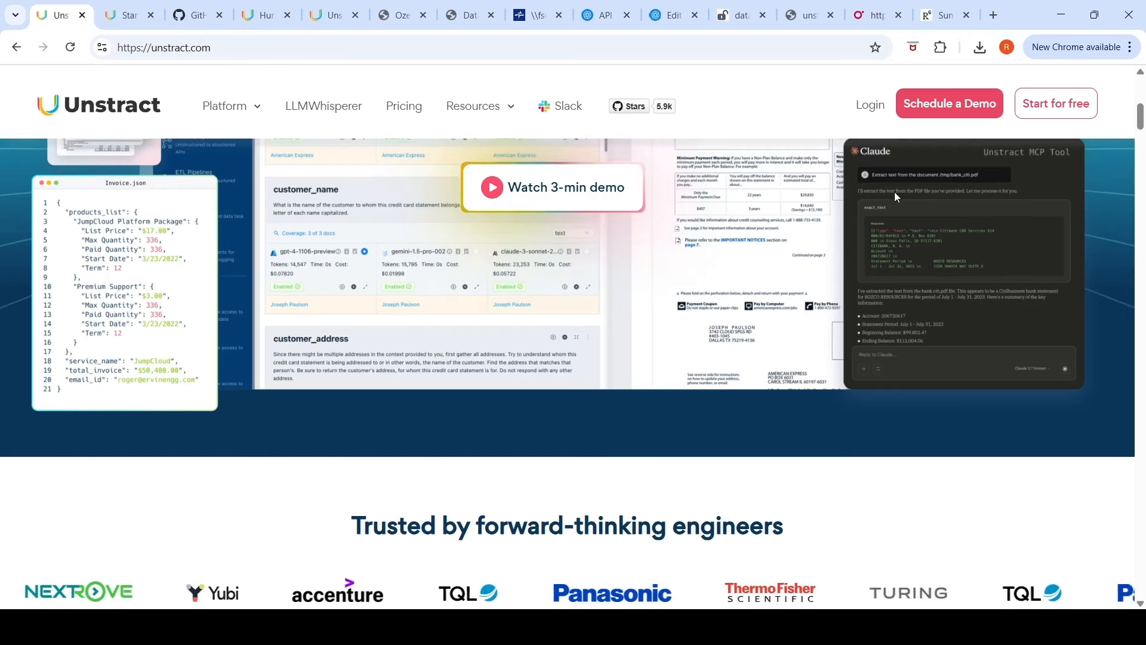
scroll(896, 194, up, 5)
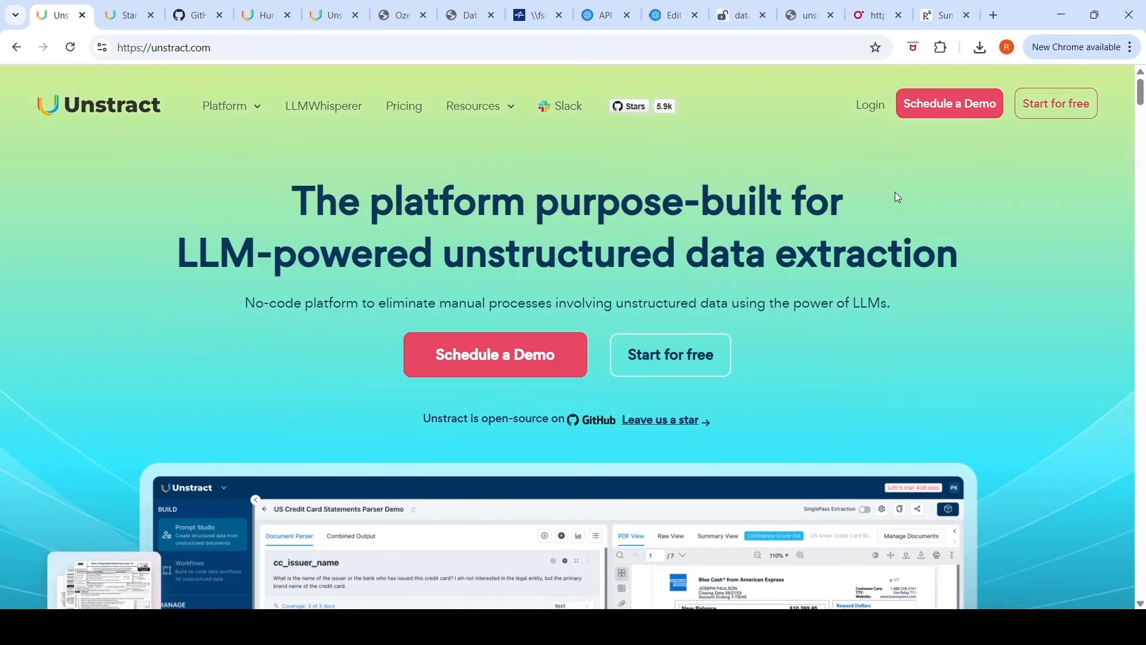